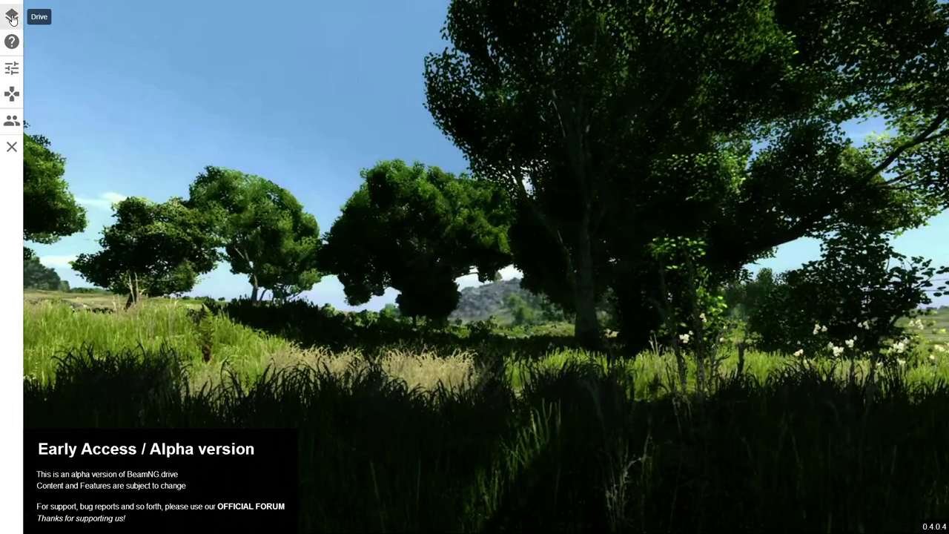
Go to Drive, then Freeroam, to reach the level list for Gridmap.
click(11, 16)
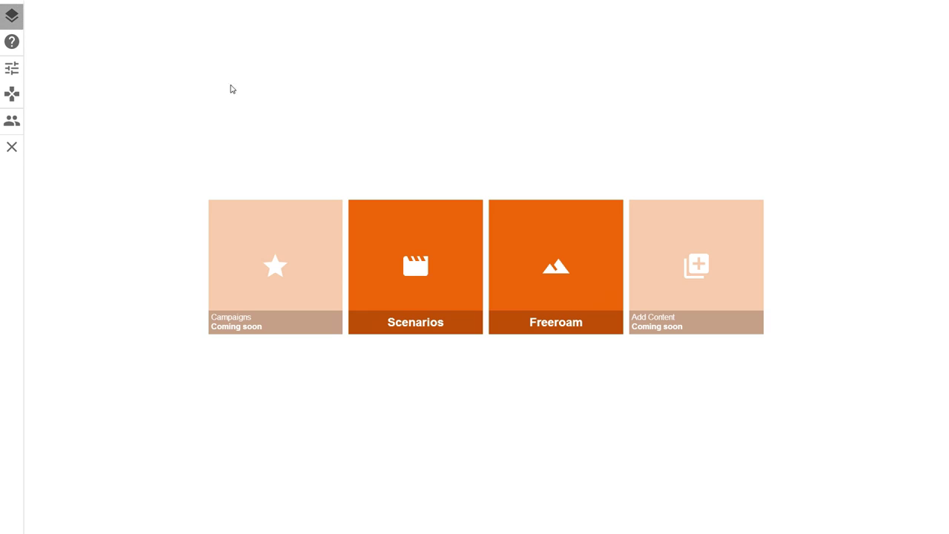
click(550, 297)
scroll(463, 228, down, 1)
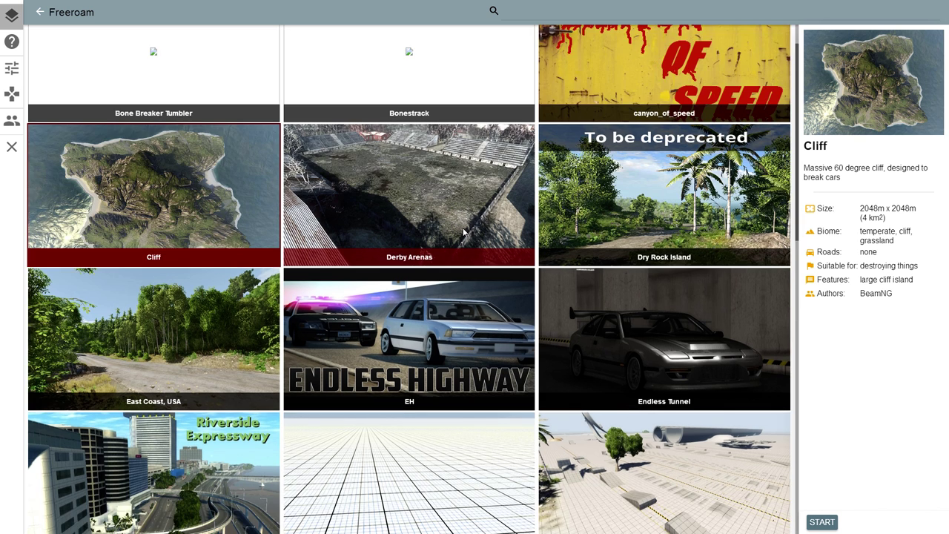
scroll(463, 228, down, 2)
scroll(462, 228, down, 2)
scroll(445, 222, down, 1)
scroll(386, 192, down, 1)
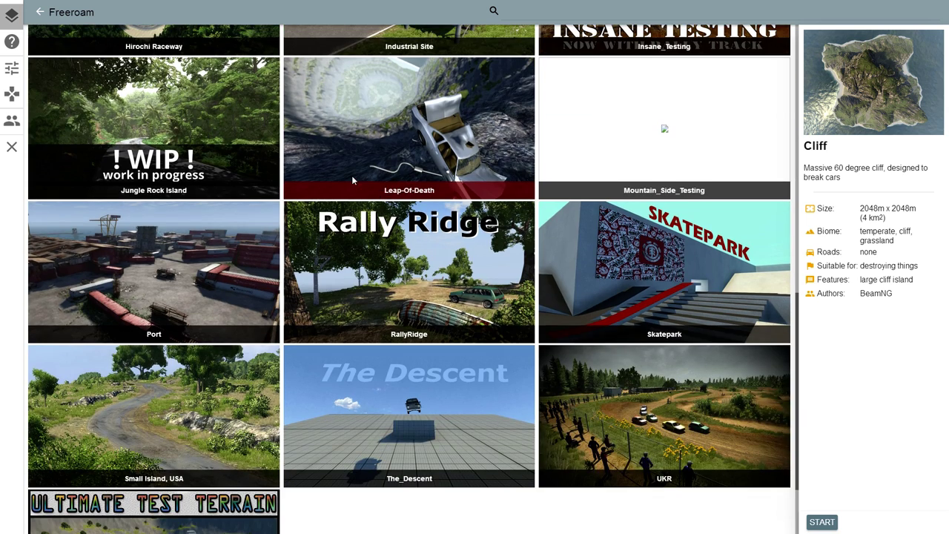
scroll(351, 175, down, 2)
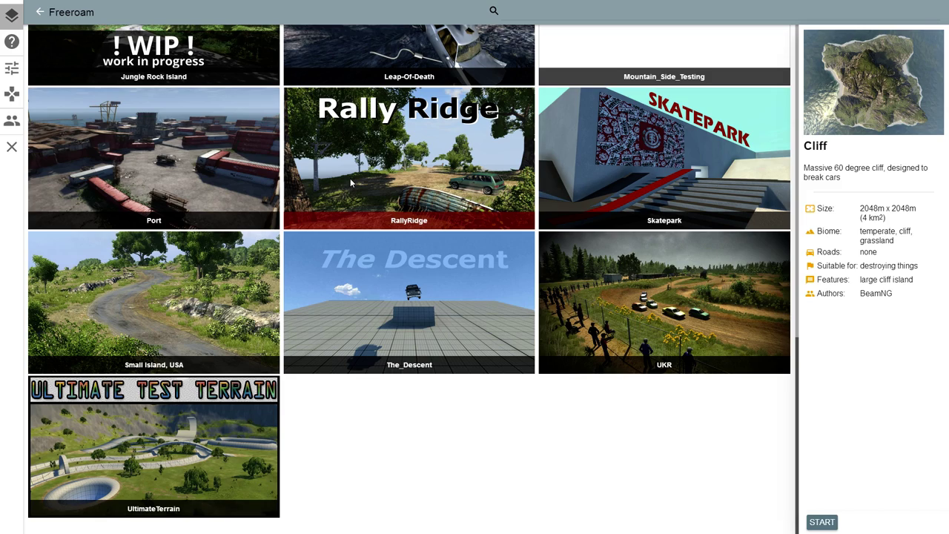
scroll(350, 189, up, 3)
scroll(350, 189, up, 1)
scroll(351, 189, up, 2)
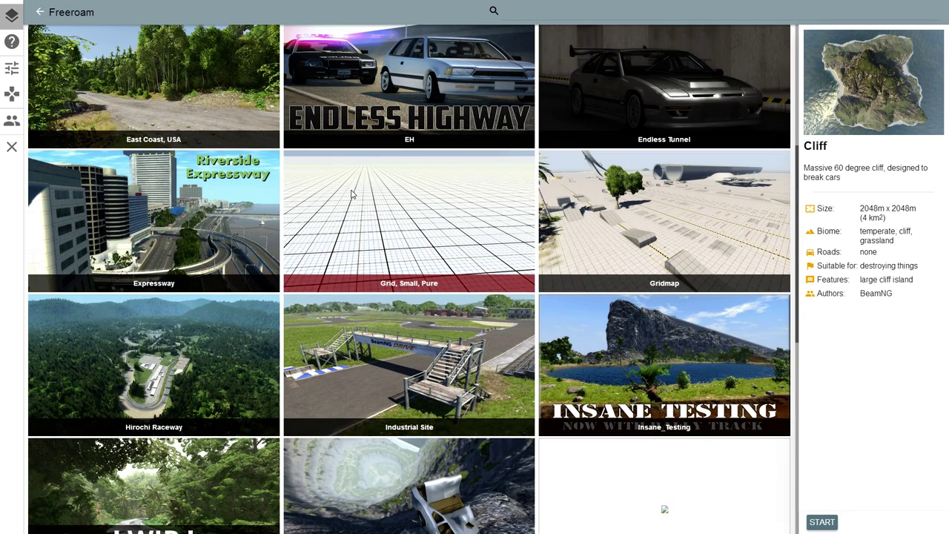
scroll(368, 224, up, 2)
scroll(368, 224, down, 3)
scroll(369, 225, up, 3)
scroll(369, 224, up, 1)
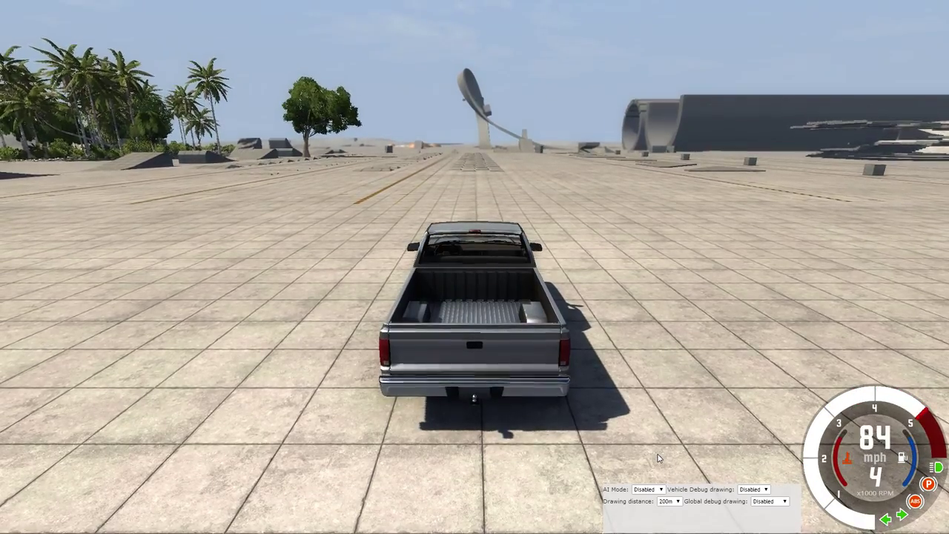
Open the vehicle selector and browse the Ibishu Covet and Dinka Blista Compact configurations.
key(ctrl+e)
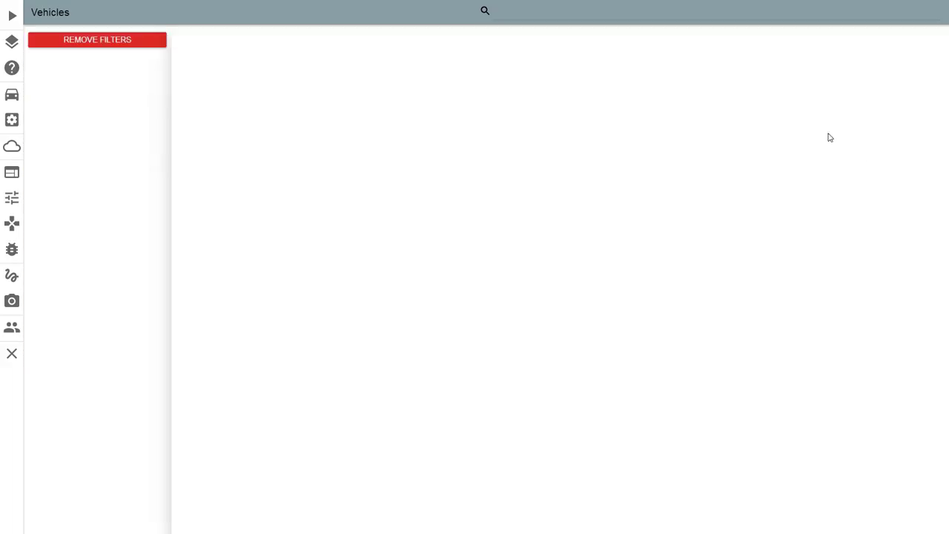
scroll(719, 252, down, 3)
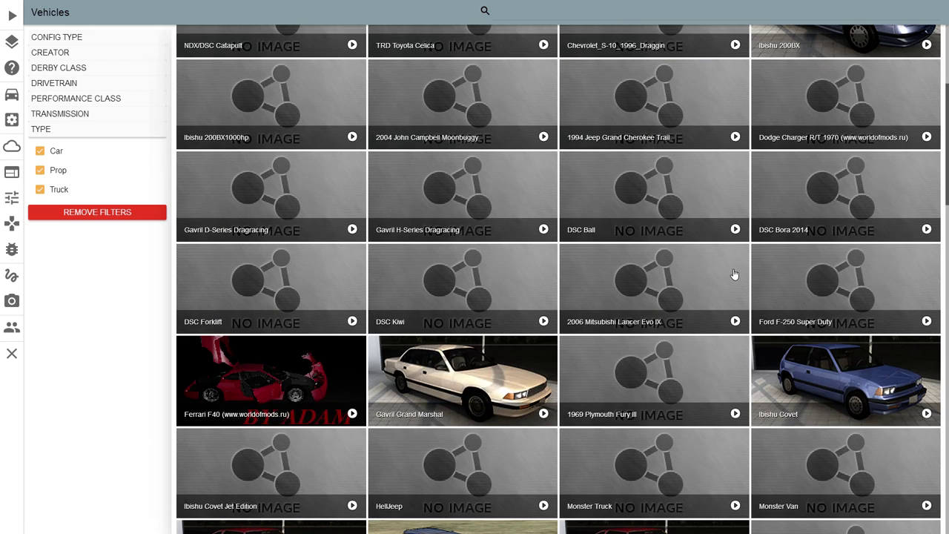
click(801, 383)
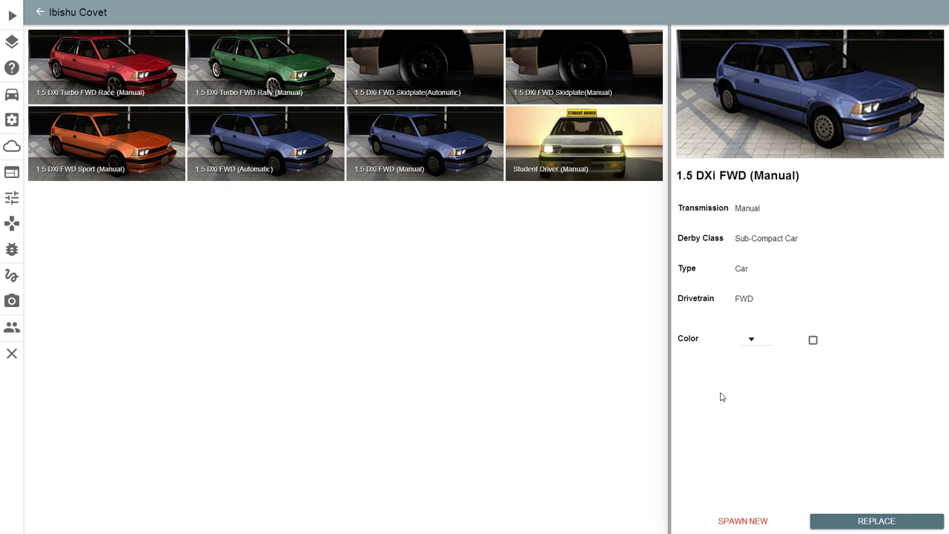
click(12, 97)
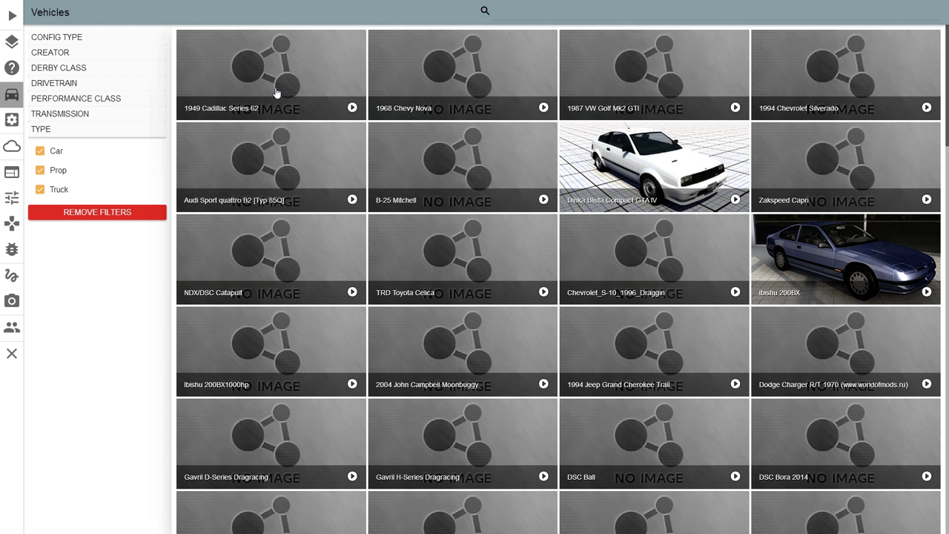
click(646, 184)
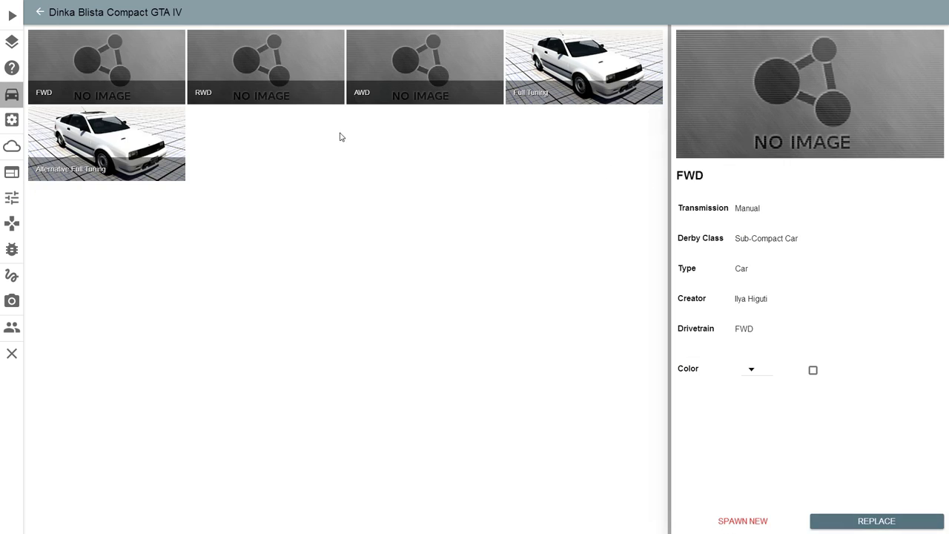
click(12, 96)
scroll(650, 427, down, 3)
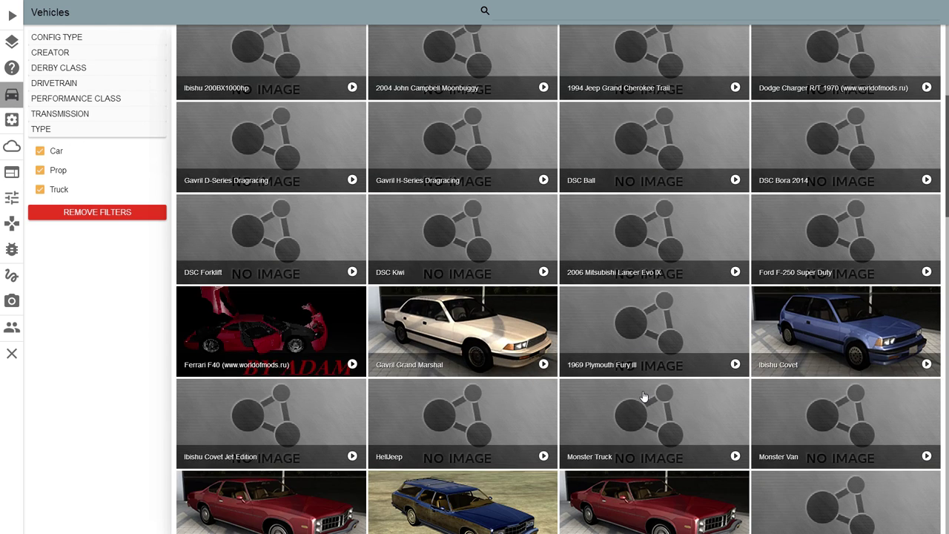
Browse the Gavril Grand Marshal, Bruckell Moonhawk, Ibishu Pigeon and Hirochi Sunburst configurations.
click(468, 327)
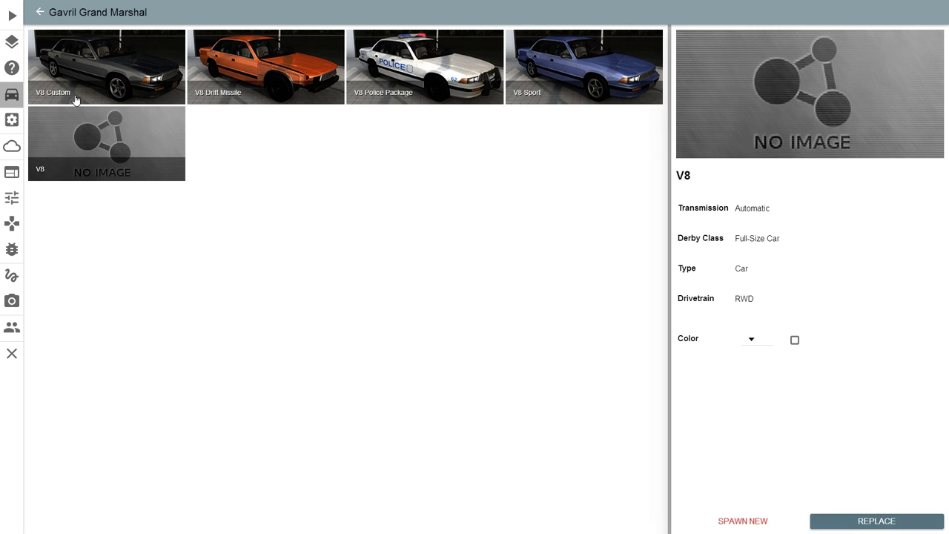
click(15, 94)
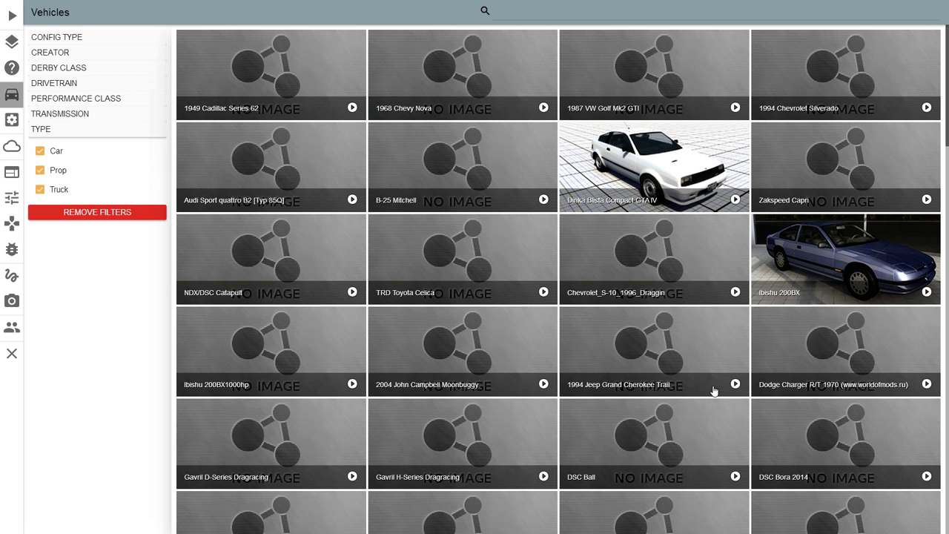
scroll(714, 390, down, 5)
scroll(518, 400, down, 2)
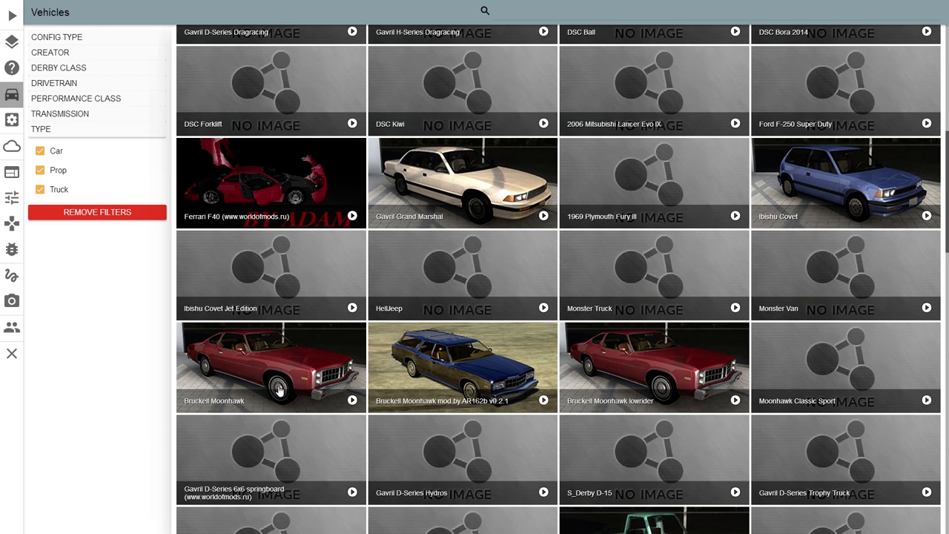
click(279, 391)
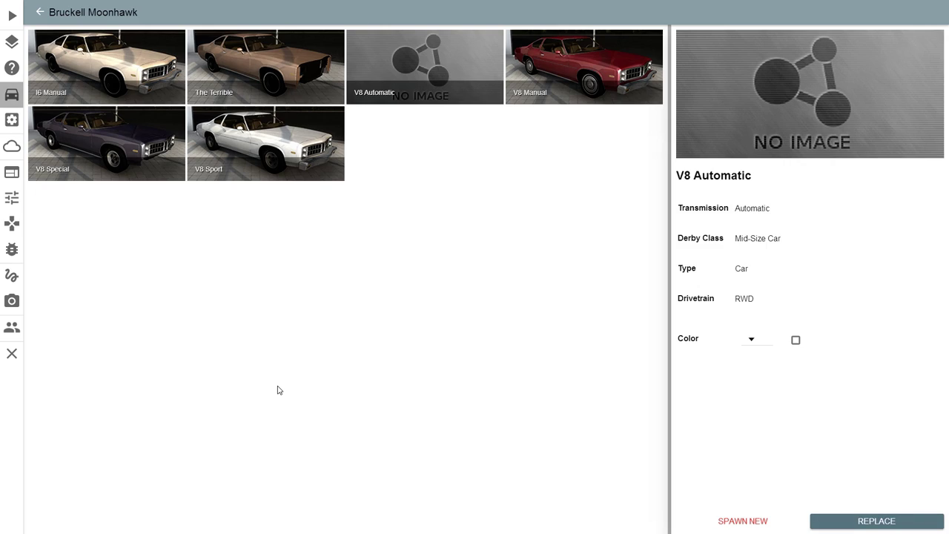
click(12, 94)
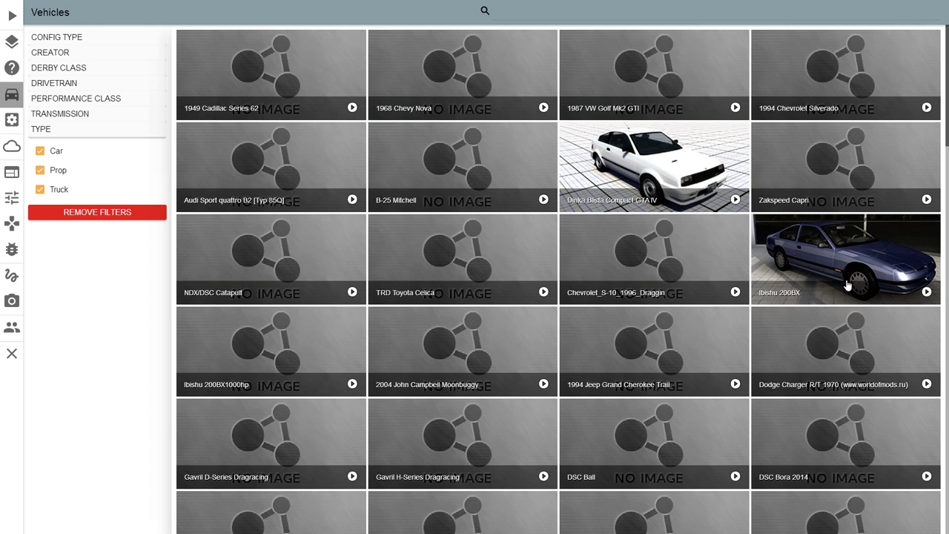
scroll(847, 286, down, 3)
scroll(604, 341, down, 2)
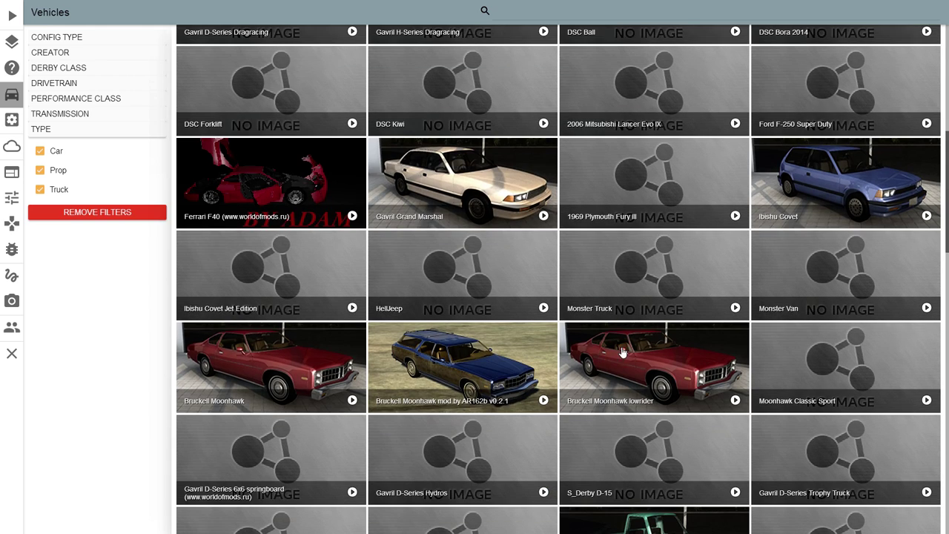
scroll(623, 352, down, 3)
click(649, 335)
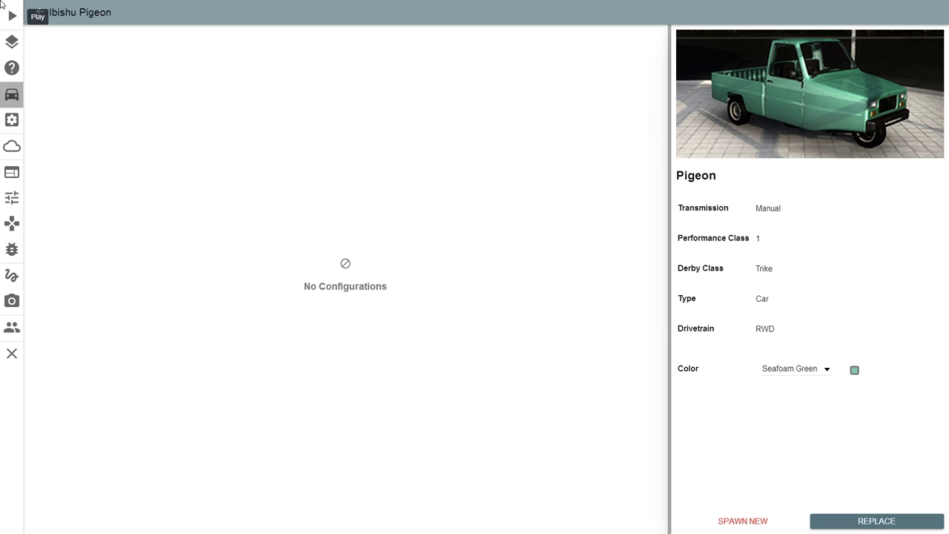
click(40, 12)
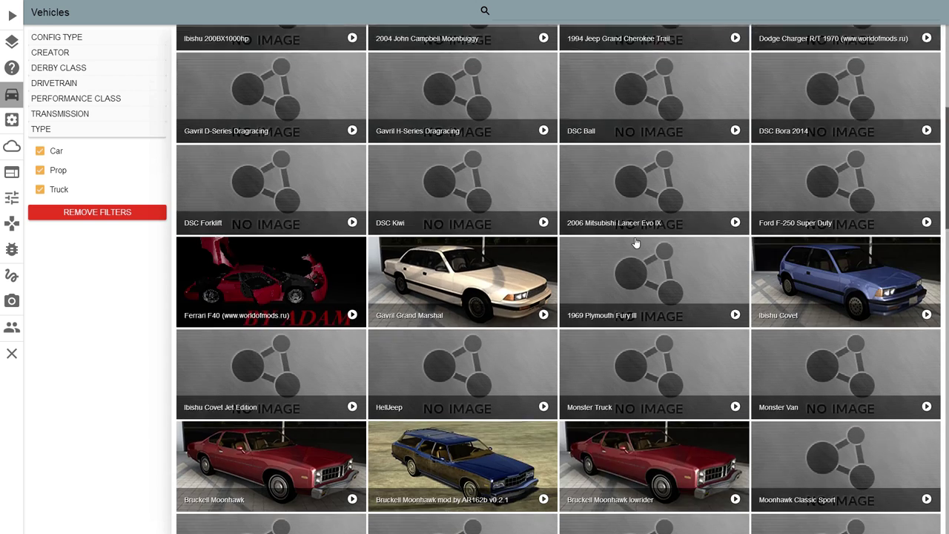
scroll(637, 244, down, 3)
click(645, 382)
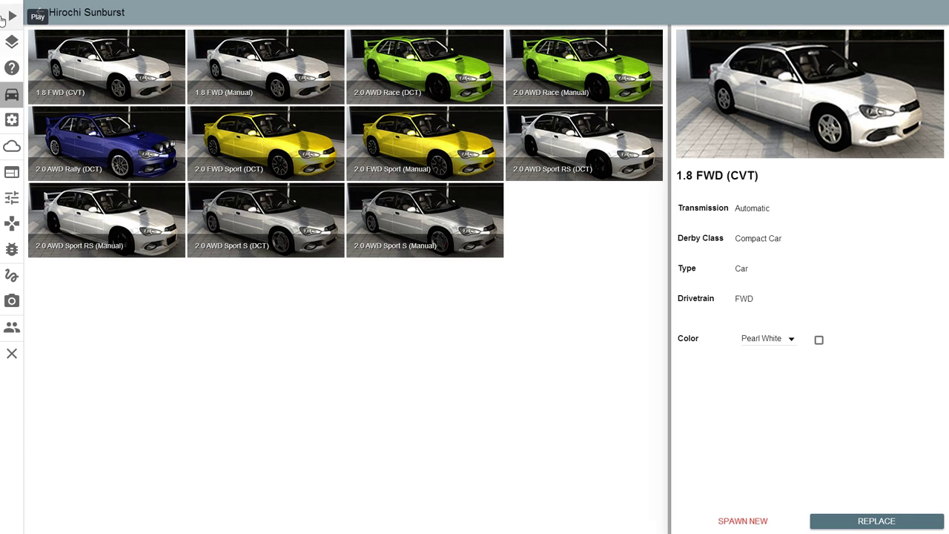
Browse the Civetta Bolide, Gavril D-Series/Roamer and Gavril T-Series configurations.
click(12, 94)
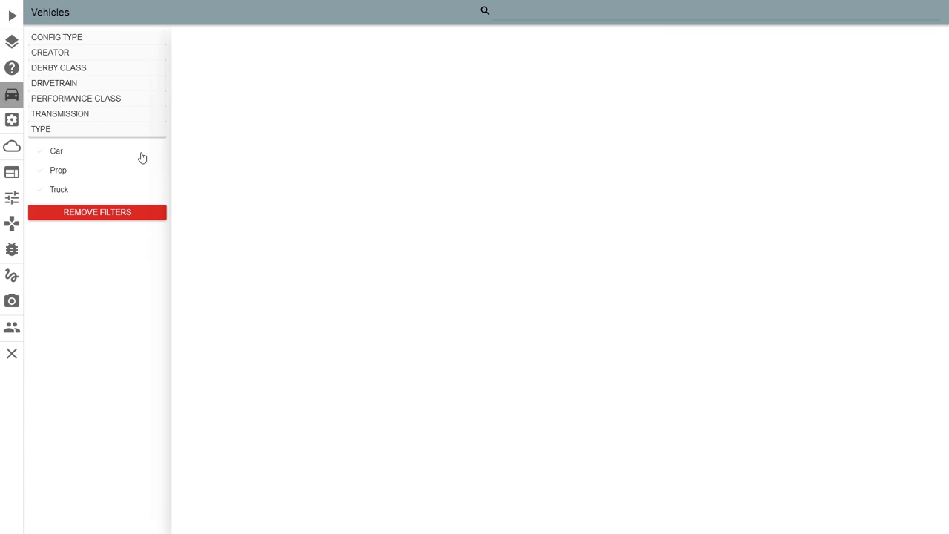
scroll(448, 218, down, 5)
scroll(539, 247, down, 5)
scroll(539, 247, down, 4)
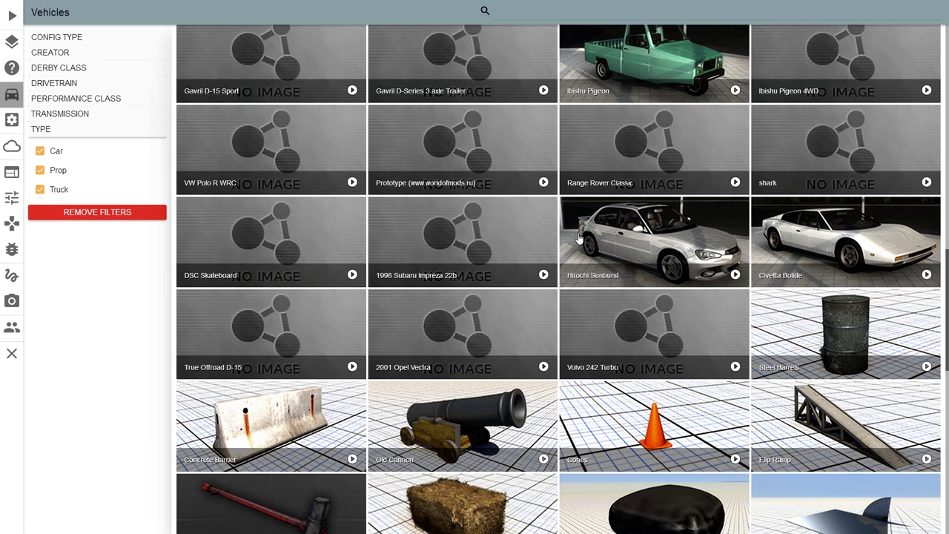
click(806, 245)
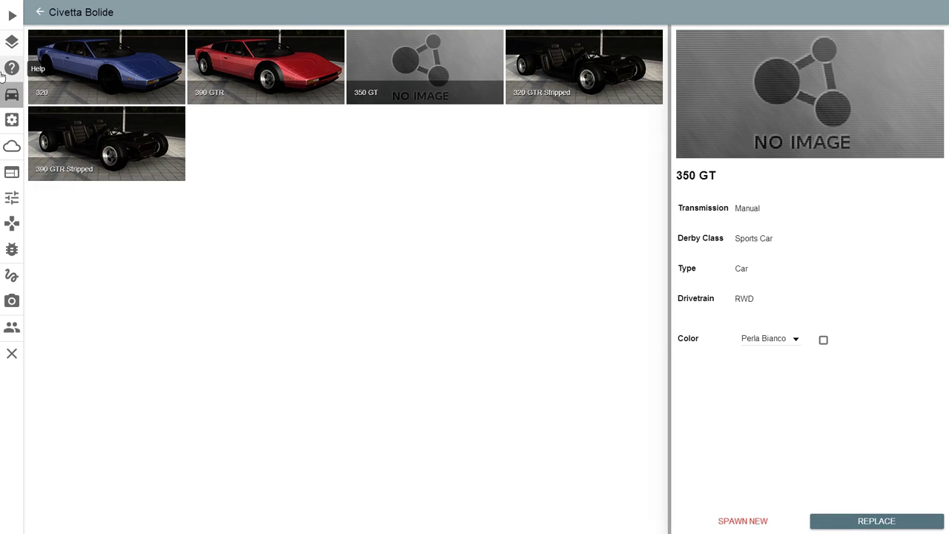
click(11, 94)
scroll(338, 208, down, 5)
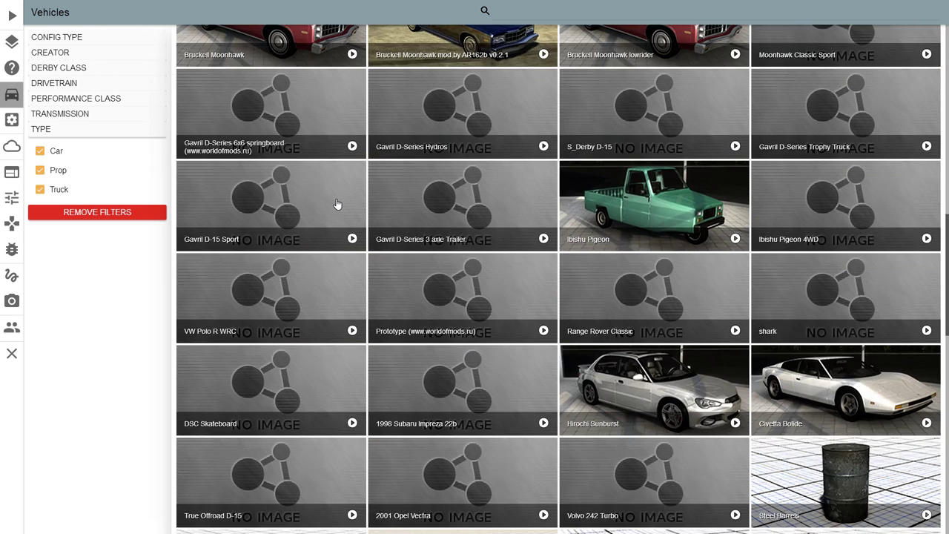
scroll(338, 208, down, 5)
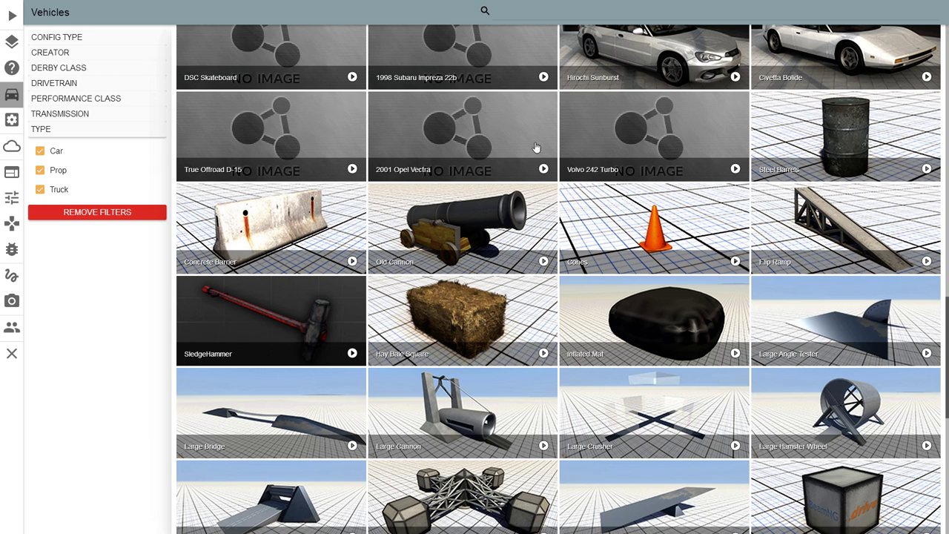
scroll(663, 98, down, 5)
scroll(529, 164, down, 5)
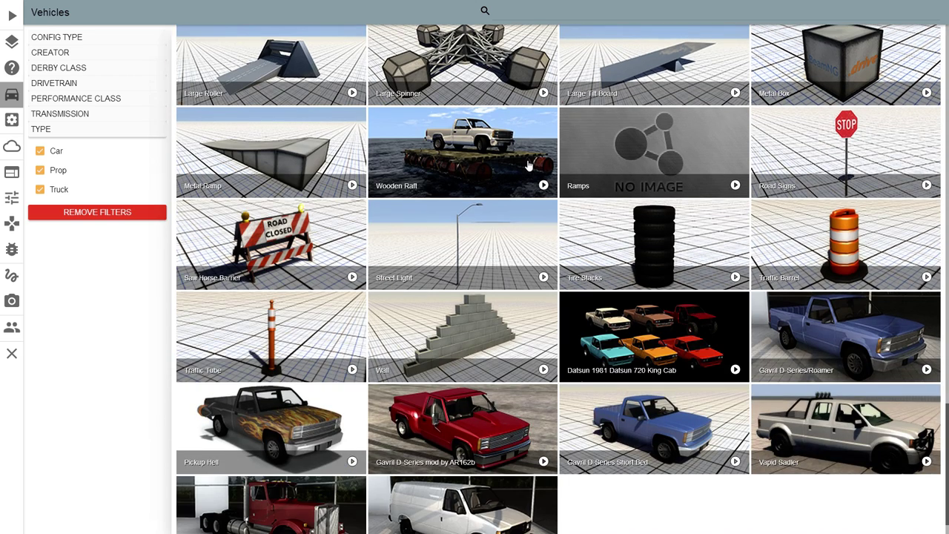
scroll(529, 165, down, 2)
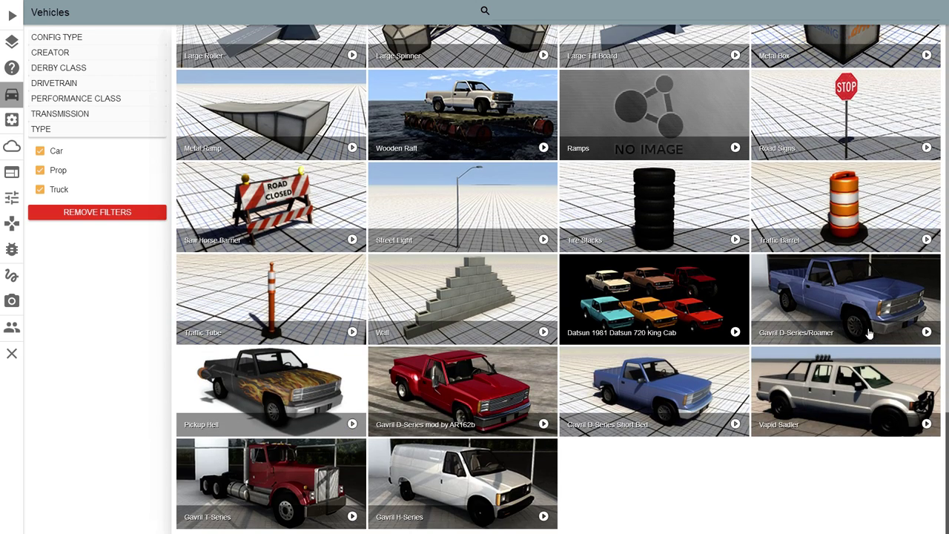
click(834, 314)
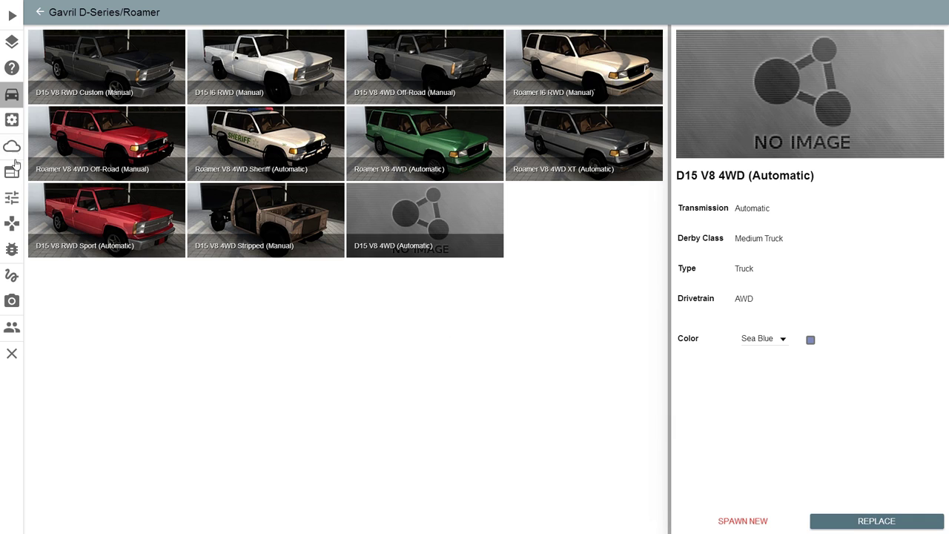
click(12, 94)
scroll(635, 224, down, 1)
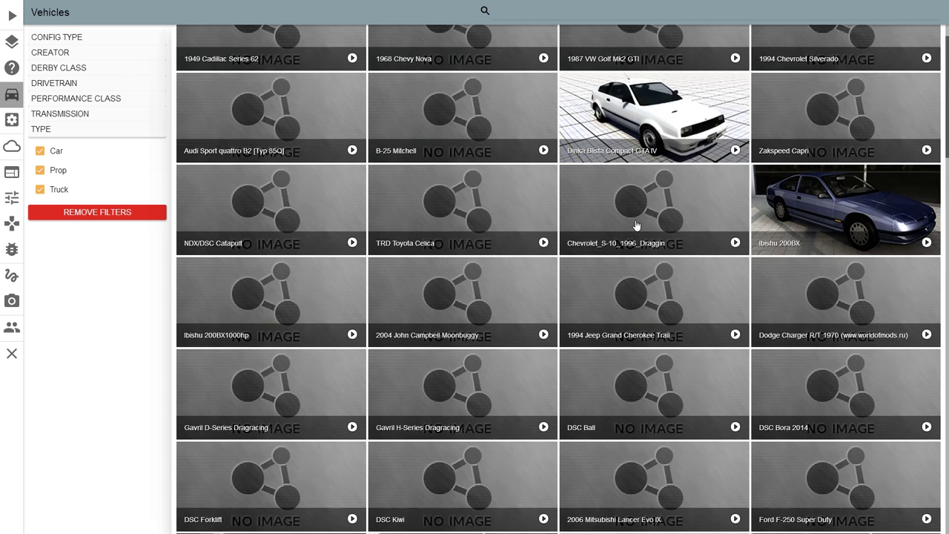
scroll(635, 224, down, 5)
scroll(635, 224, down, 5)
scroll(635, 224, down, 5)
scroll(635, 224, down, 4)
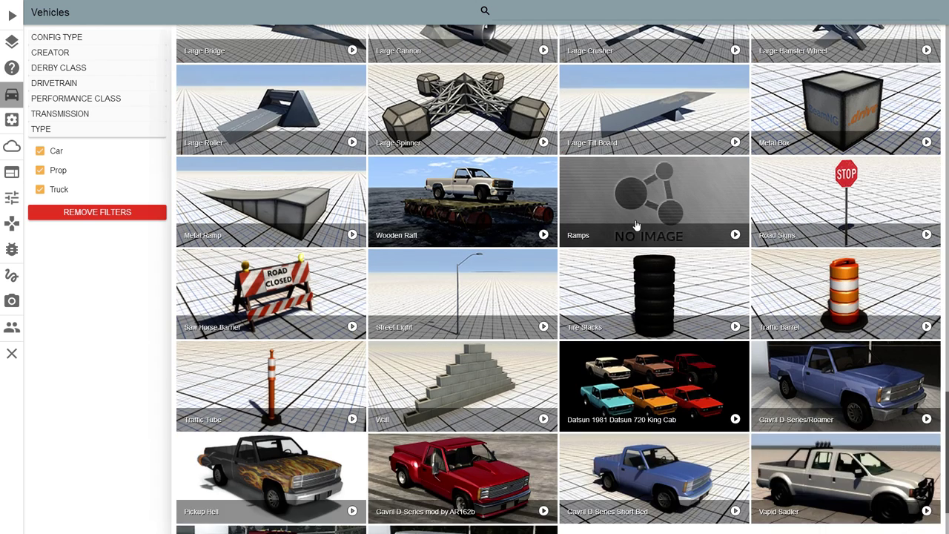
scroll(635, 224, down, 1)
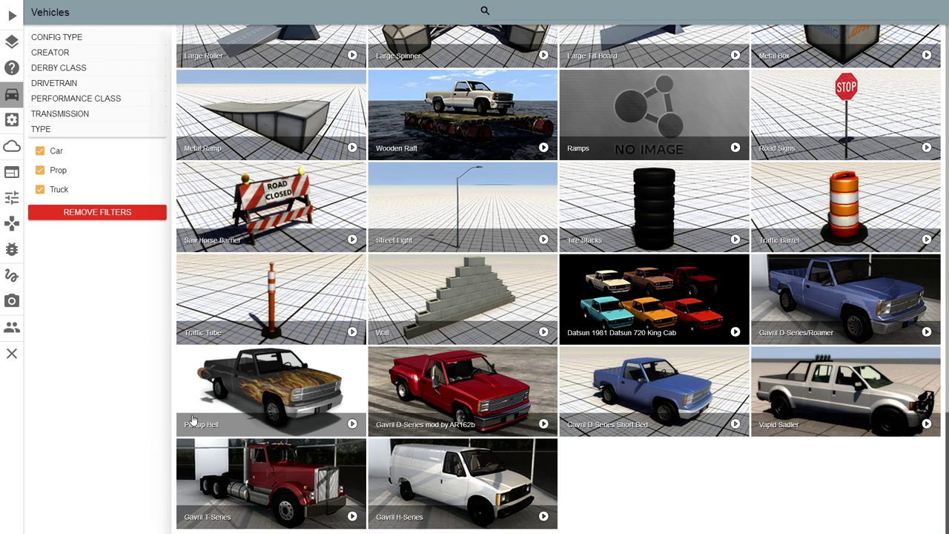
click(250, 482)
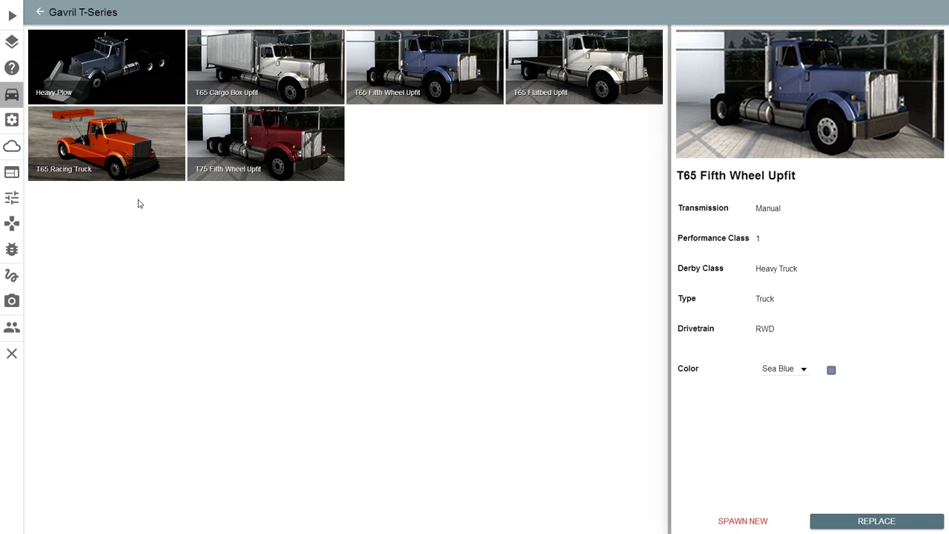
click(39, 12)
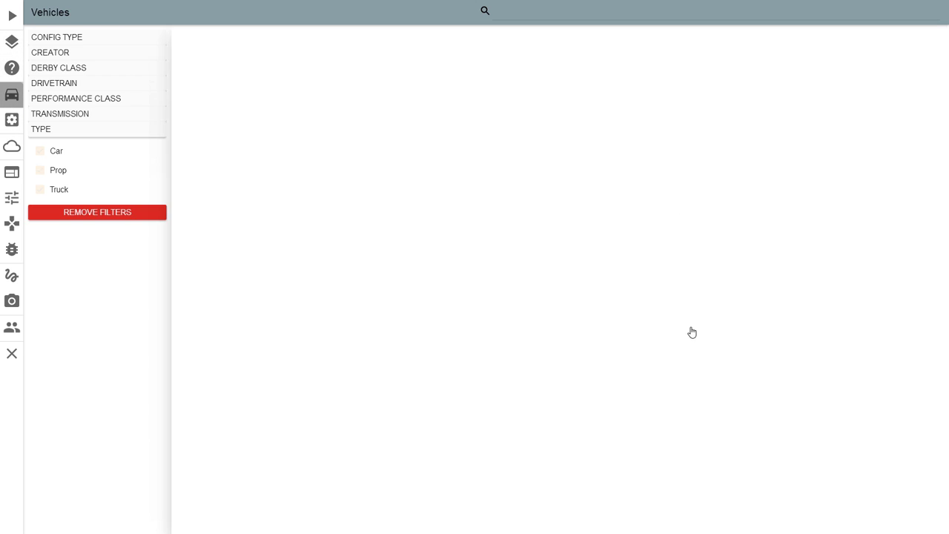
scroll(692, 332, down, 5)
scroll(741, 371, down, 5)
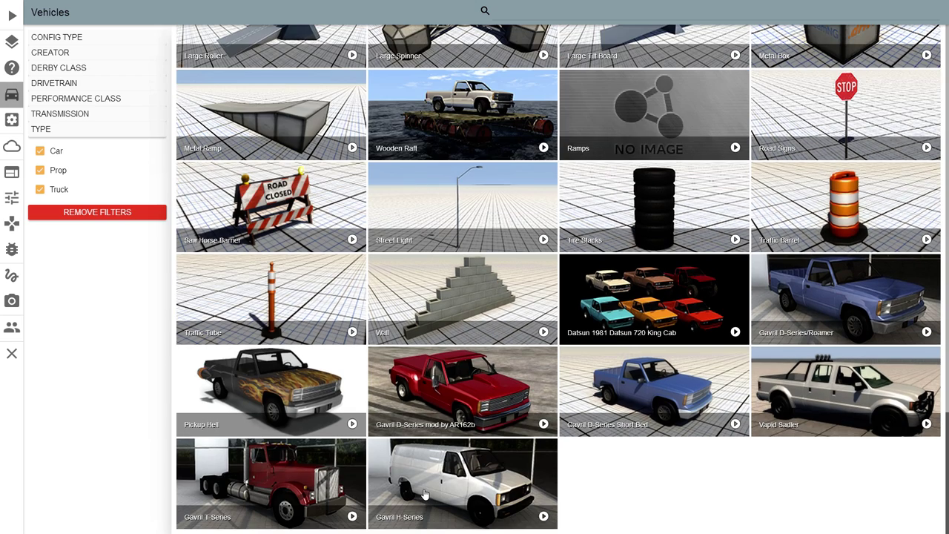
Spawn the Gavril H15 Vanster V8 4WD Off-Road in place of the pickup.
click(425, 492)
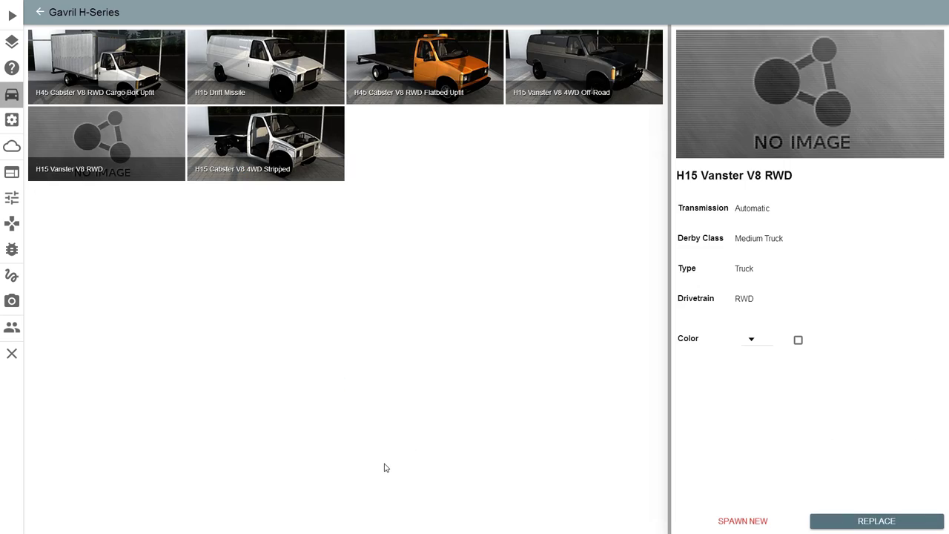
click(557, 60)
click(856, 522)
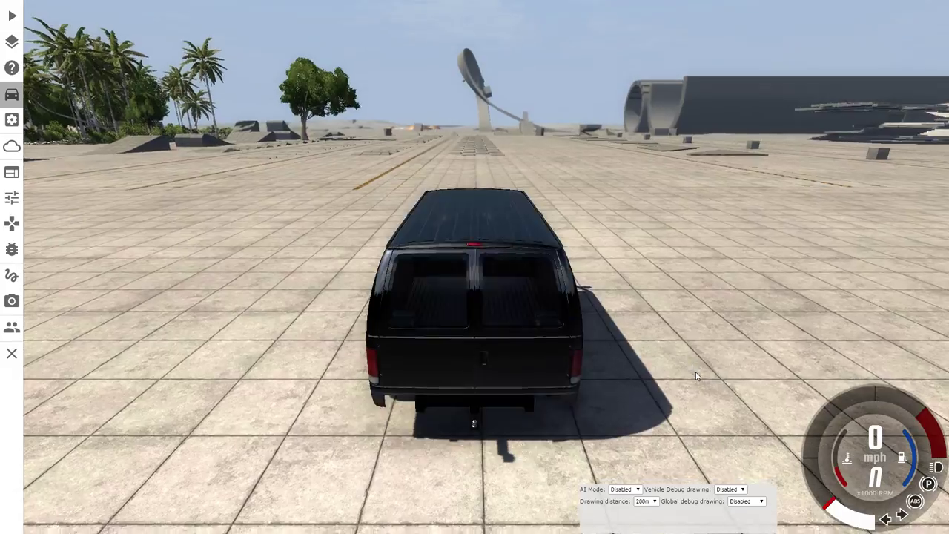
Drive the Vanster fast across Gridmap, drifting through a turn and heading for the hill.
key(Up)
key(Up)
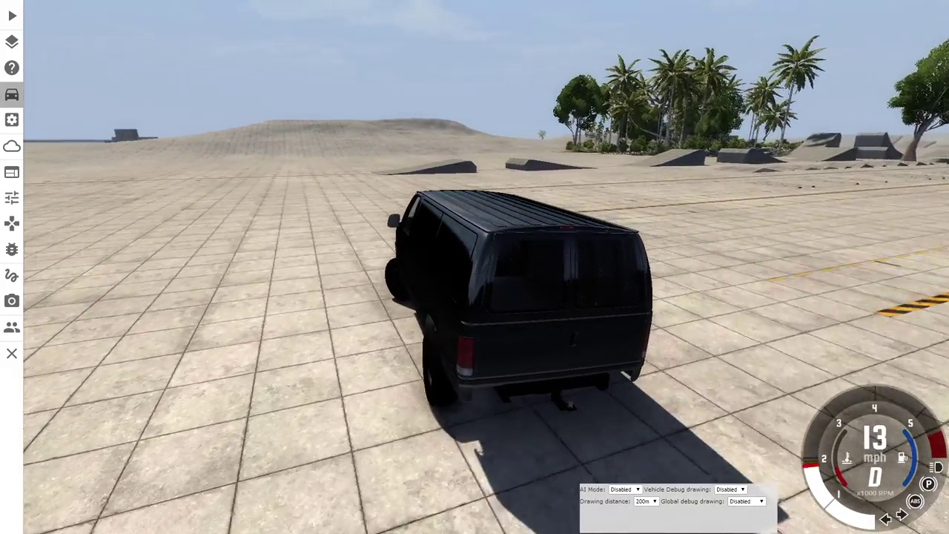
key(Up)
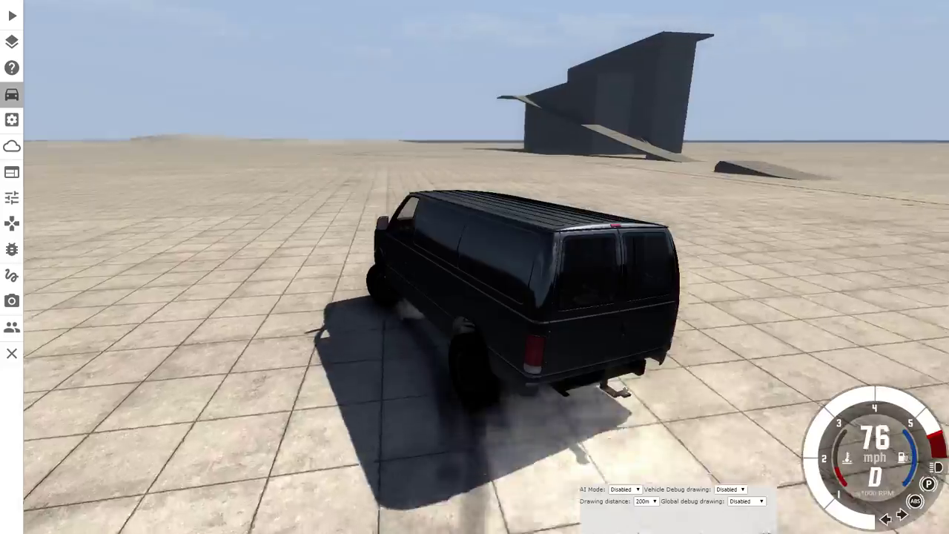
key(Down)
key(Up)
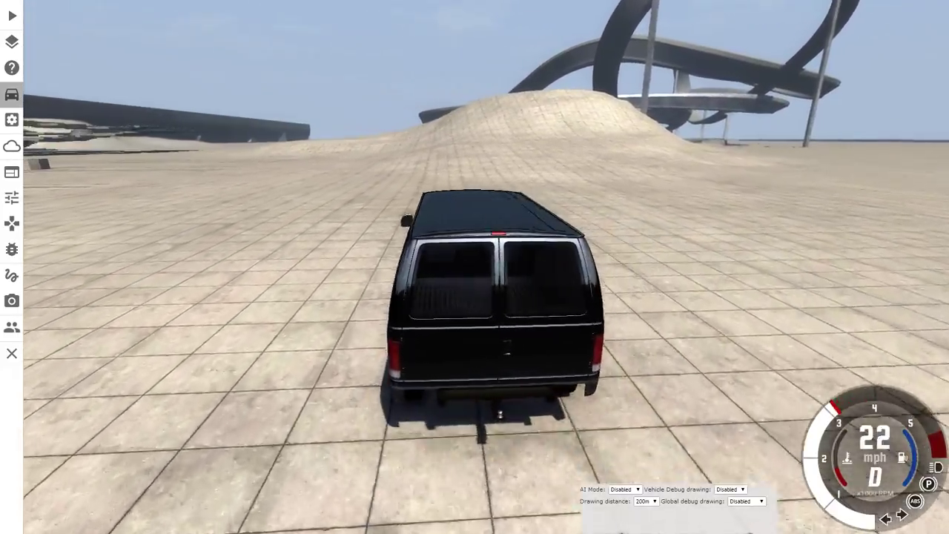
key(Up)
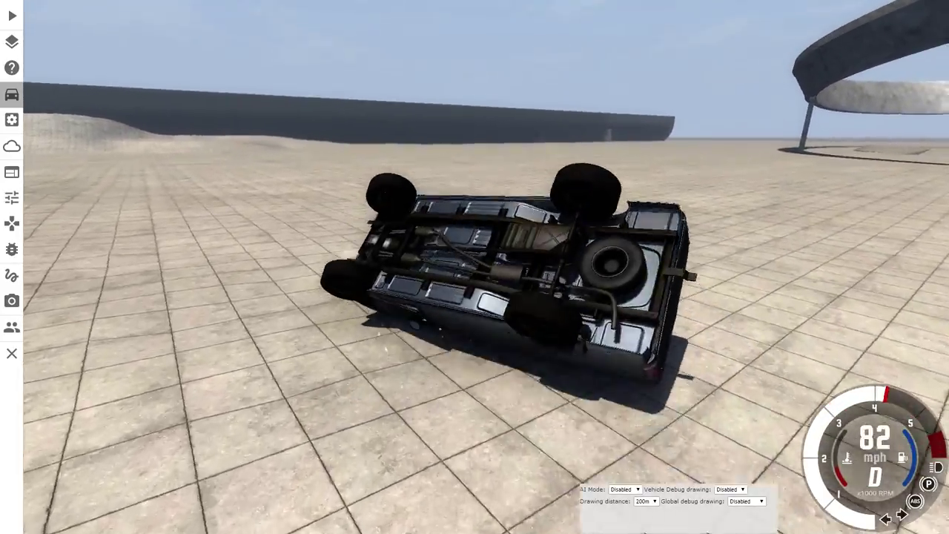
Reset the crashed van upright and back to its start, then bring up the vehicle list.
key(Insert)
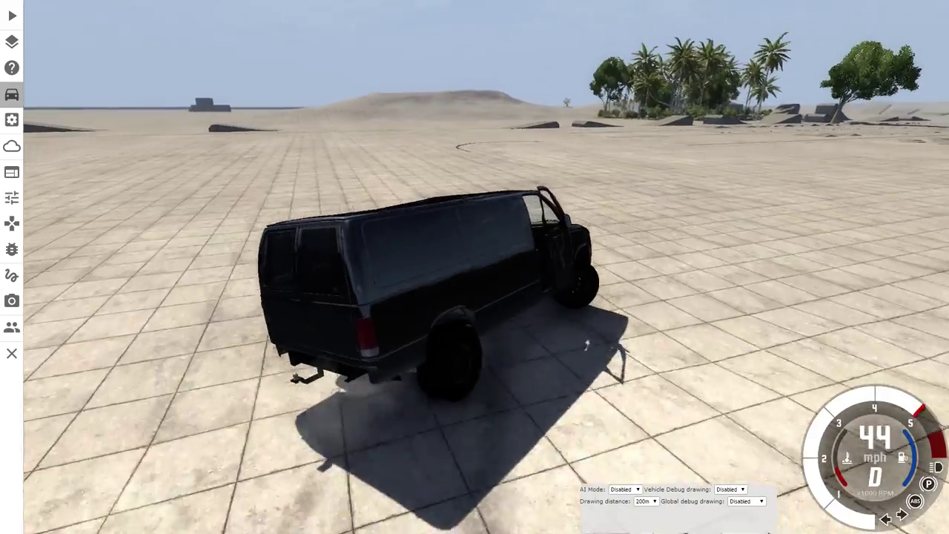
key(r)
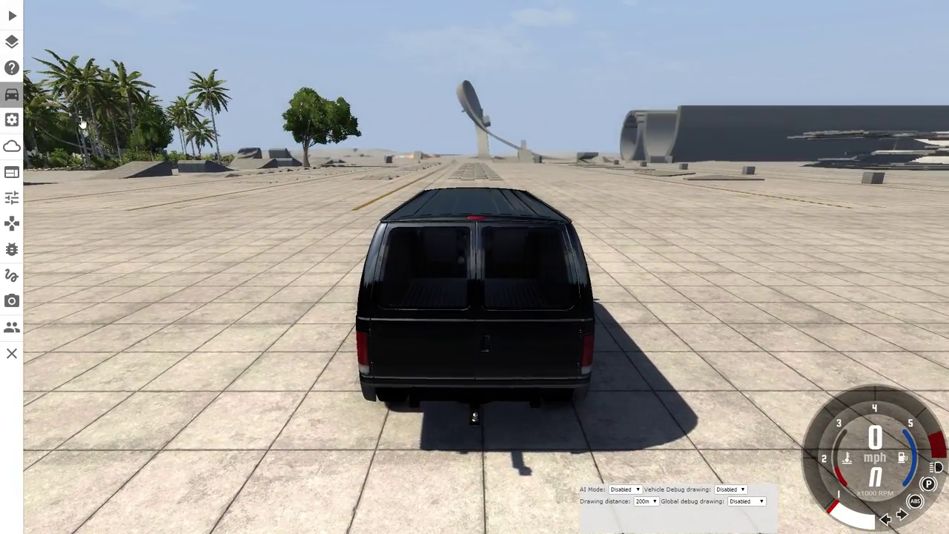
click(11, 94)
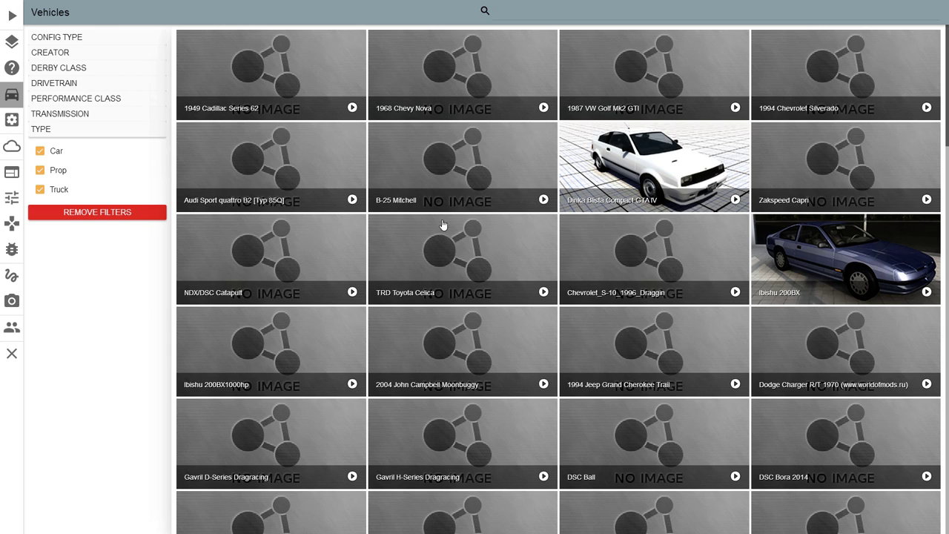
scroll(652, 237, down, 1)
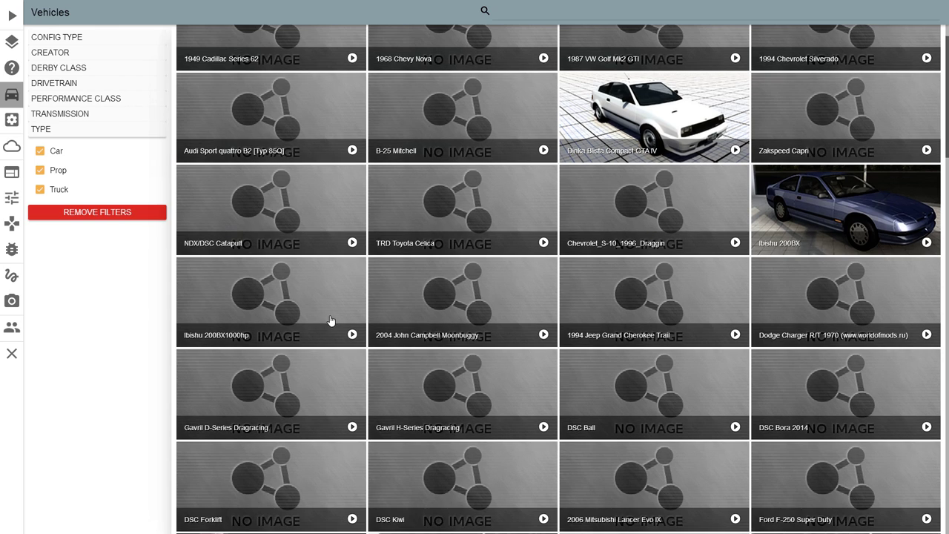
Replace the van with the Ibishu 200BX1000hp using its 2.0 Turbo Race1000hp (Manual) setup.
click(248, 311)
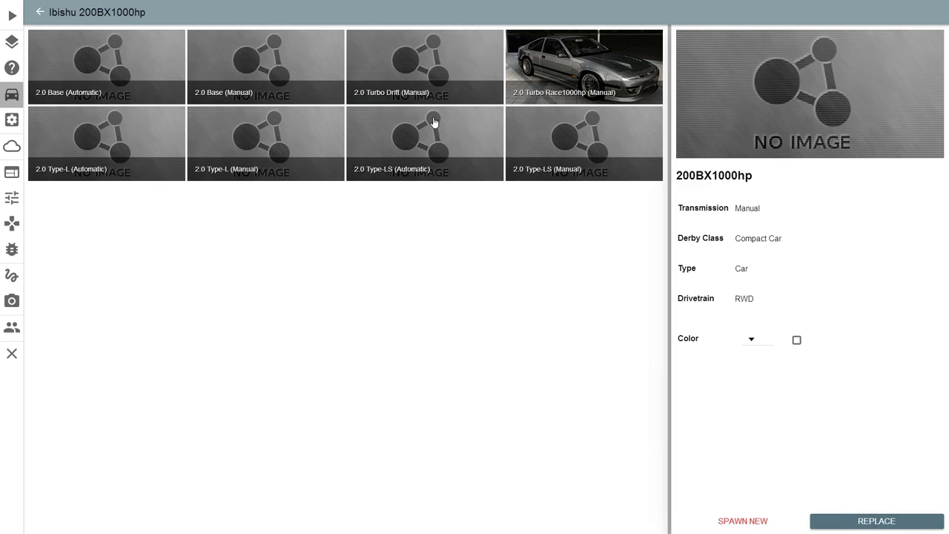
click(566, 69)
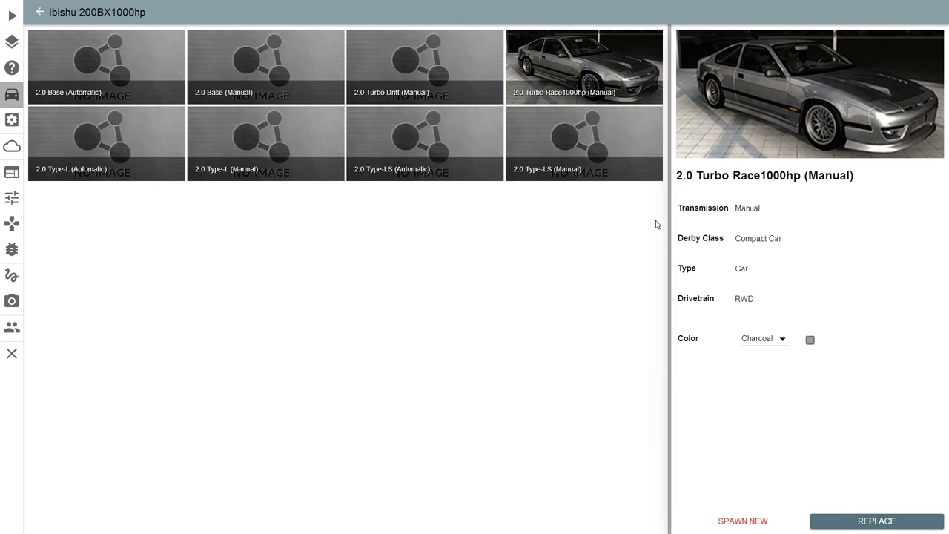
click(864, 524)
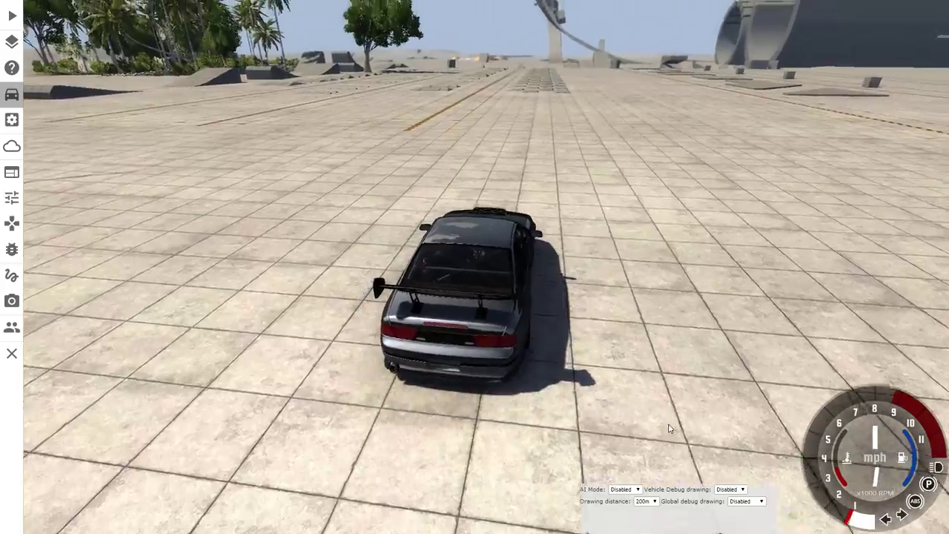
Drive the 200BX flat out past 150 mph off the ramp, then open the vehicle list.
key(Up)
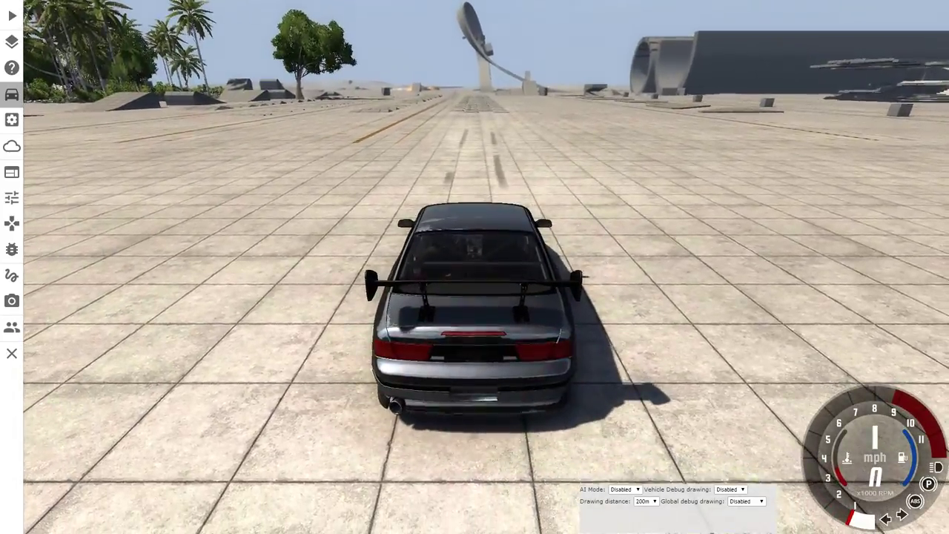
key(Up)
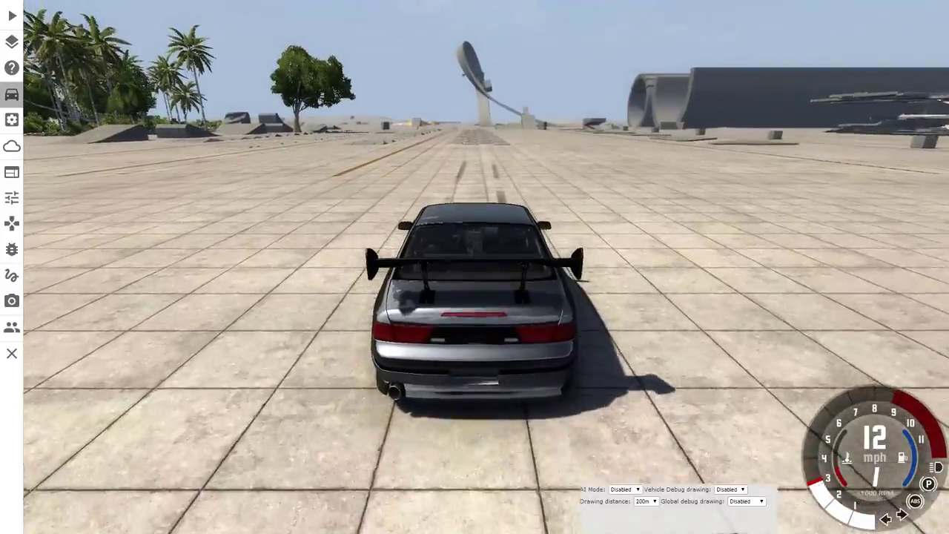
key(Up)
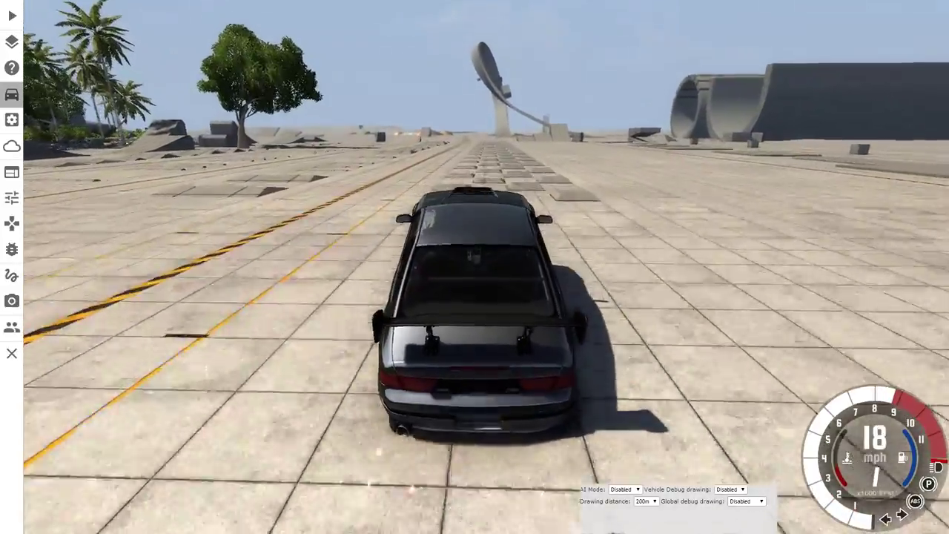
key(Up)
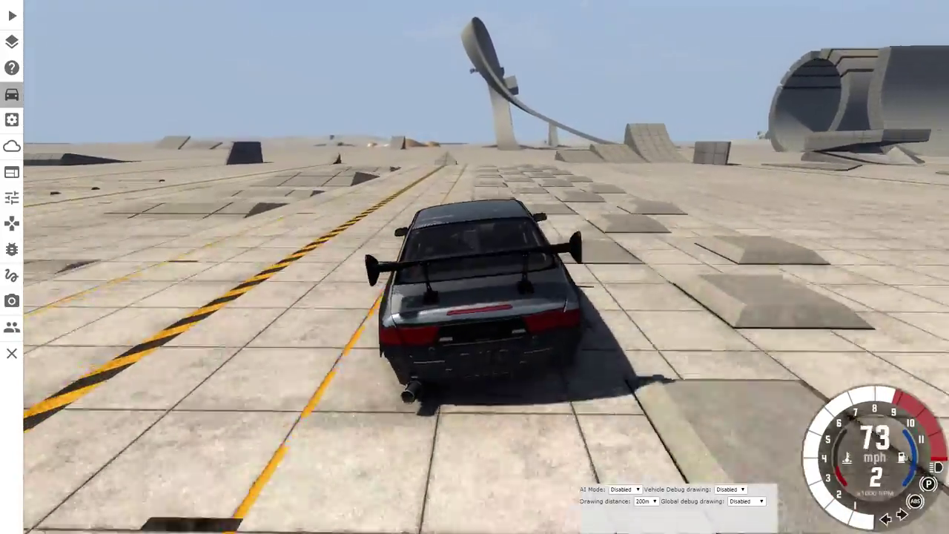
key(Up)
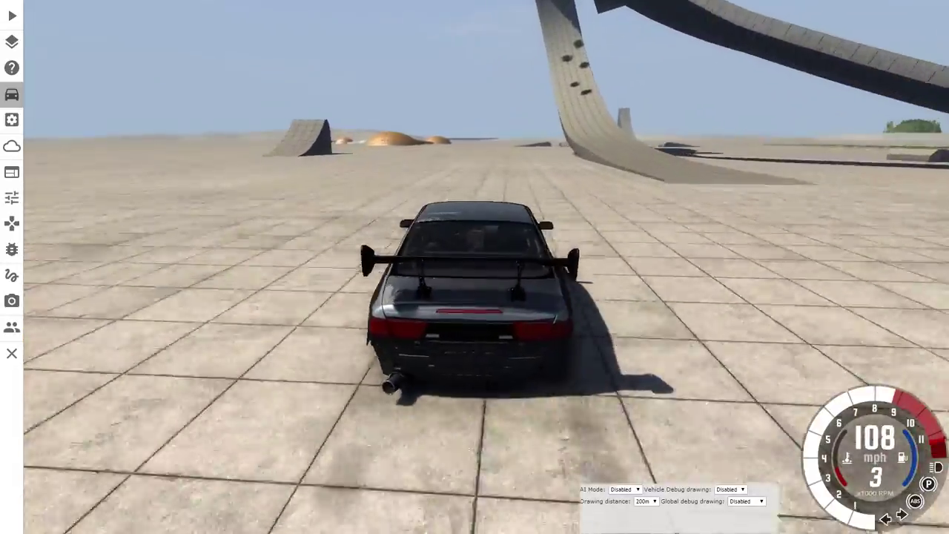
key(Up)
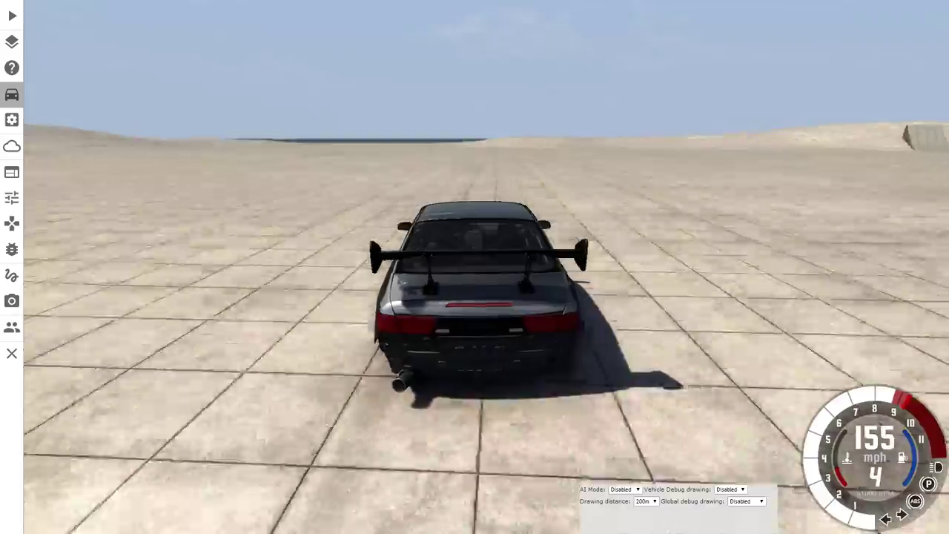
key(Up)
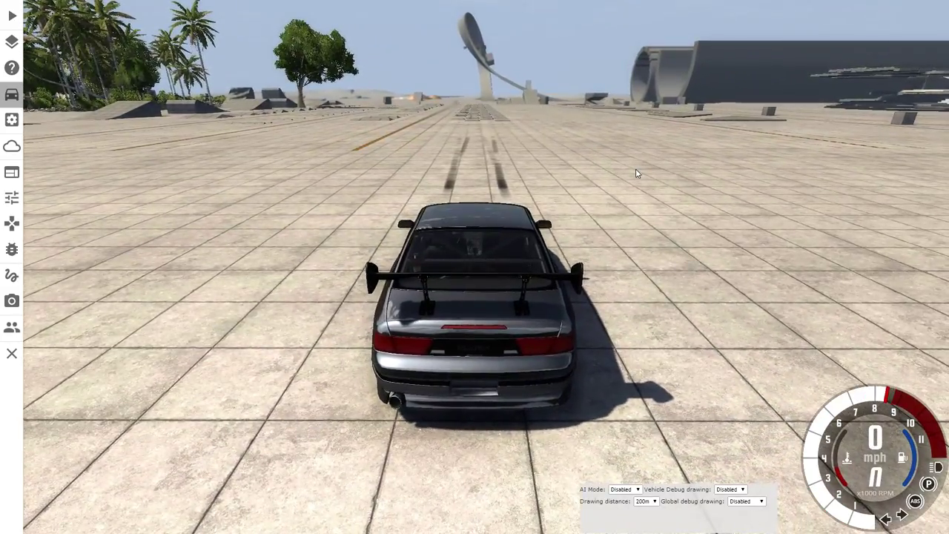
key(ctrl+e)
scroll(481, 259, down, 3)
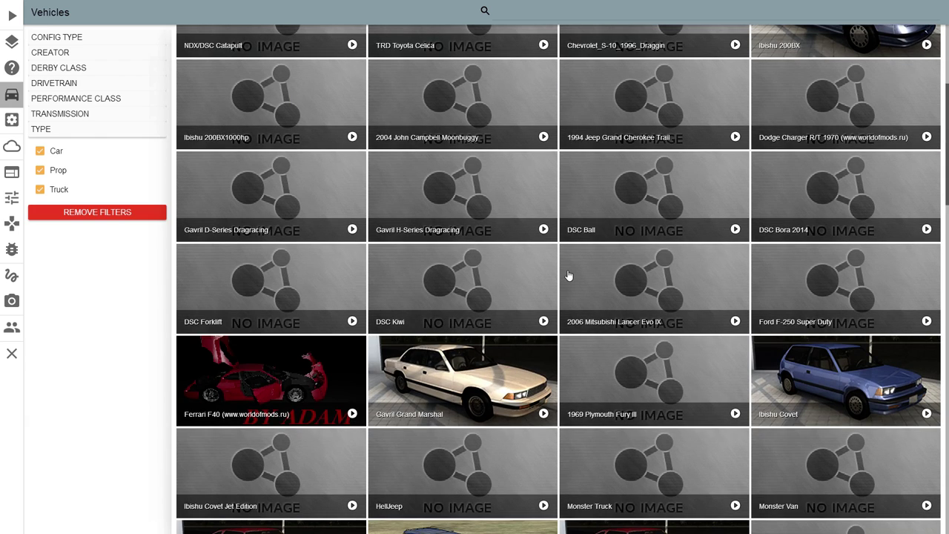
Spawn the DSC Forklift with Standard Forks in place of the 200BX.
click(238, 288)
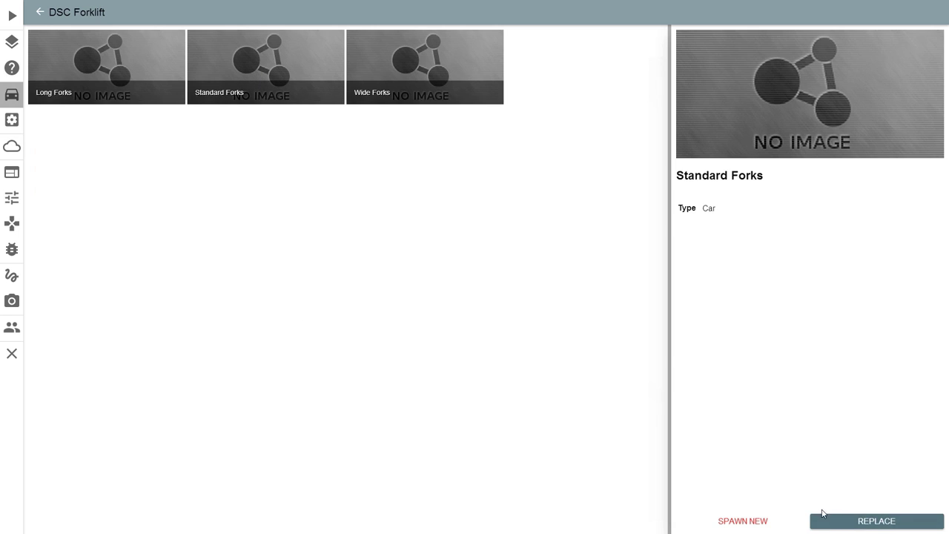
click(821, 513)
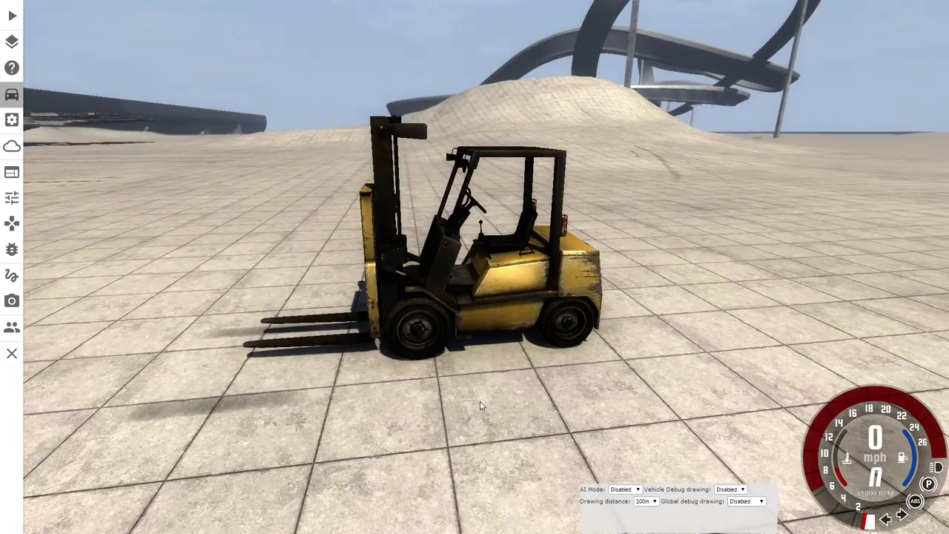
Show the forklift's Parts customization with the engine and mast groups expanded.
click(11, 120)
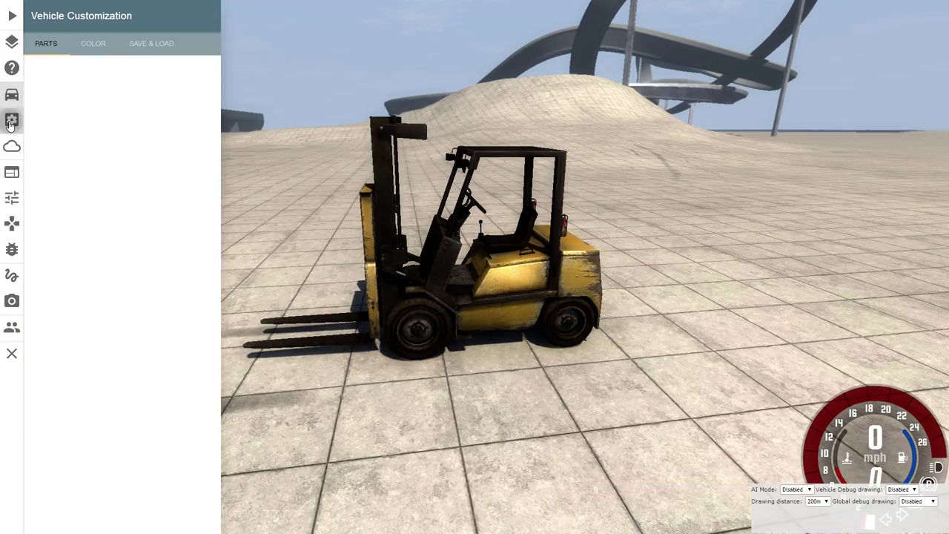
click(38, 77)
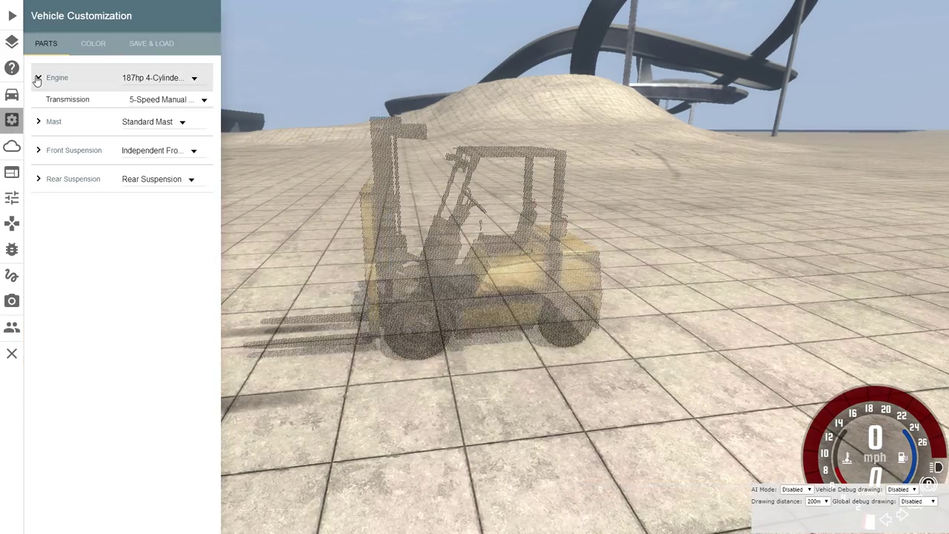
click(181, 98)
click(38, 121)
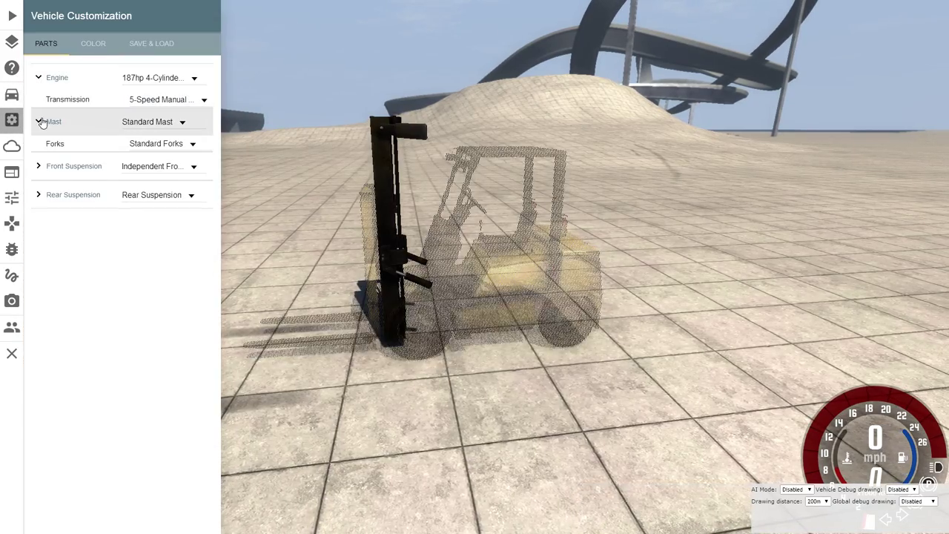
Change the forks to Long Forks, then Wide Forks, and return to the vehicle list.
click(156, 143)
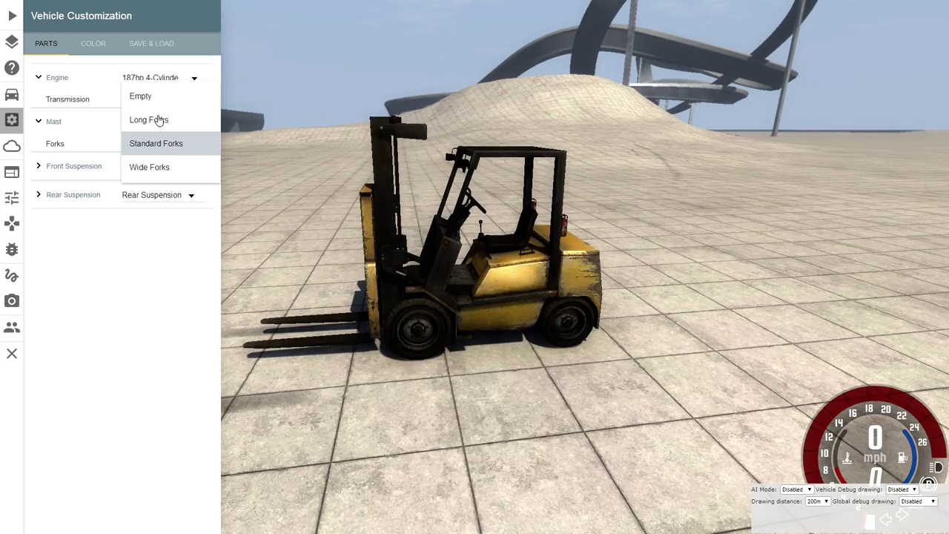
click(149, 119)
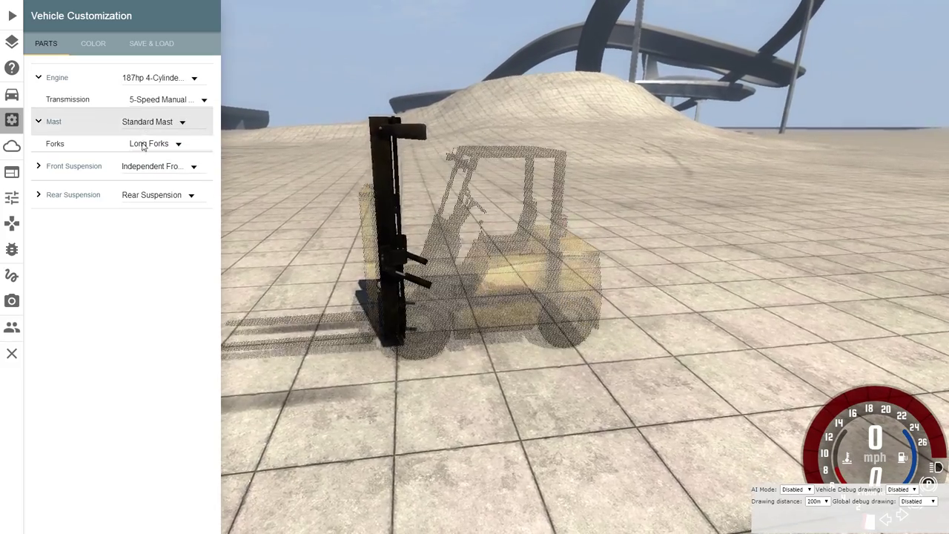
click(155, 143)
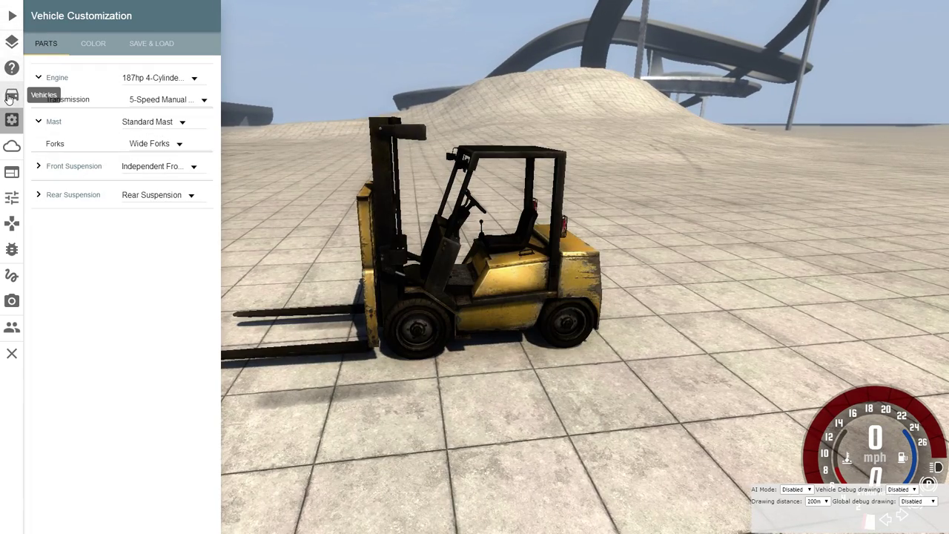
key(ctrl+e)
scroll(424, 143, down, 3)
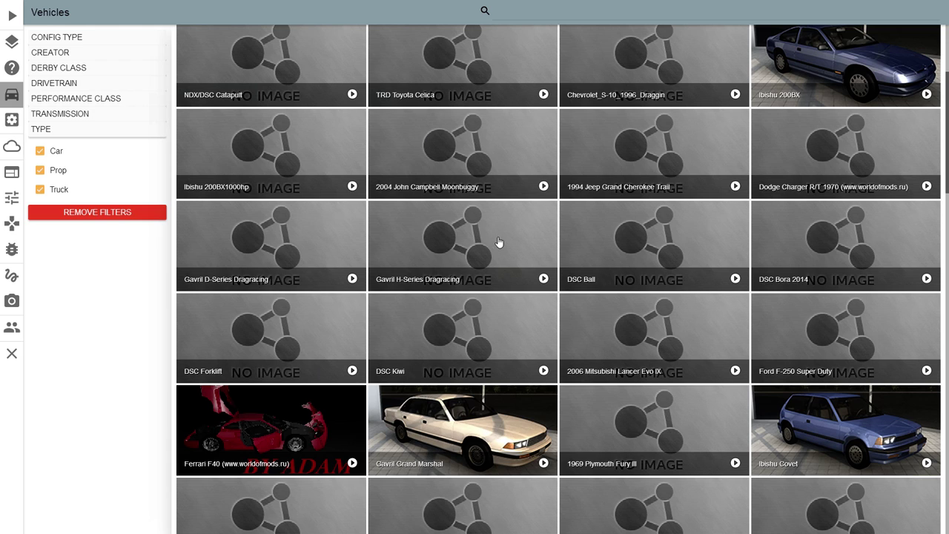
scroll(516, 307, down, 2)
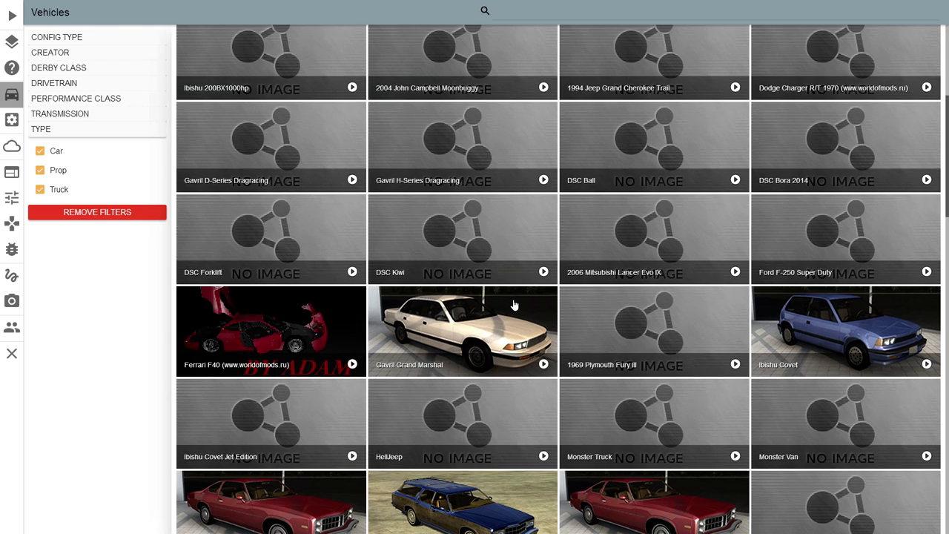
scroll(515, 305, down, 2)
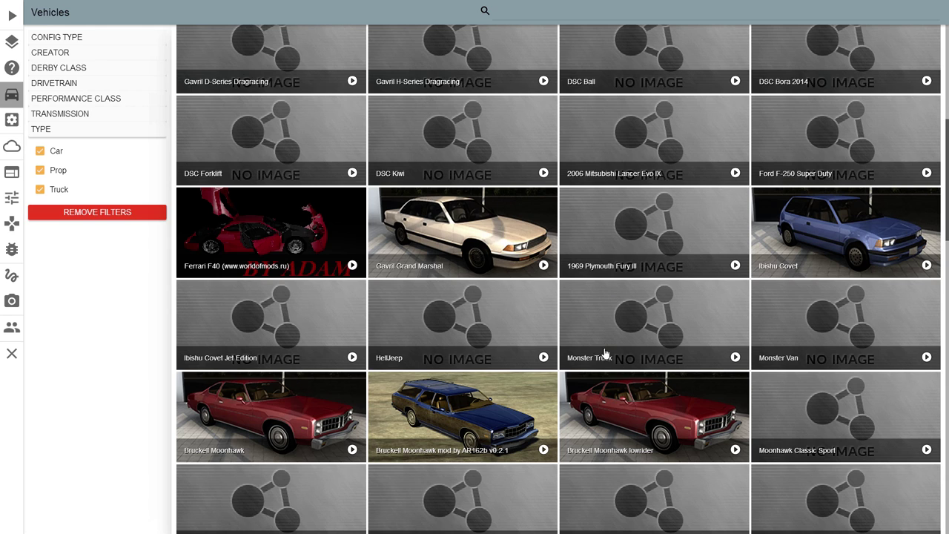
Choose the Bruckell Moonhawk lowrider tile and spawn it in place of the forklift.
click(625, 419)
click(843, 519)
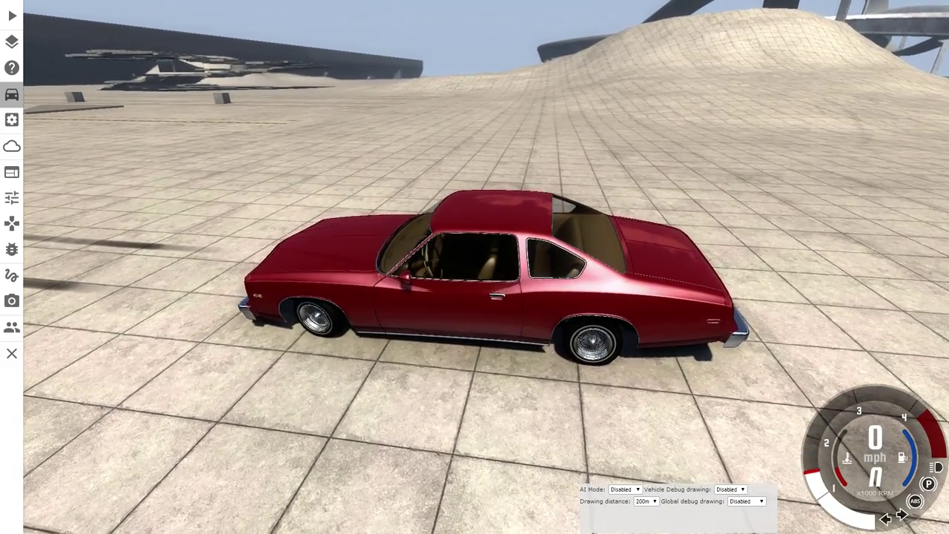
Tilt the lowrider up on its hydraulics with Ctrl+W, viewing it from several angles.
drag(715, 380, 445, 371)
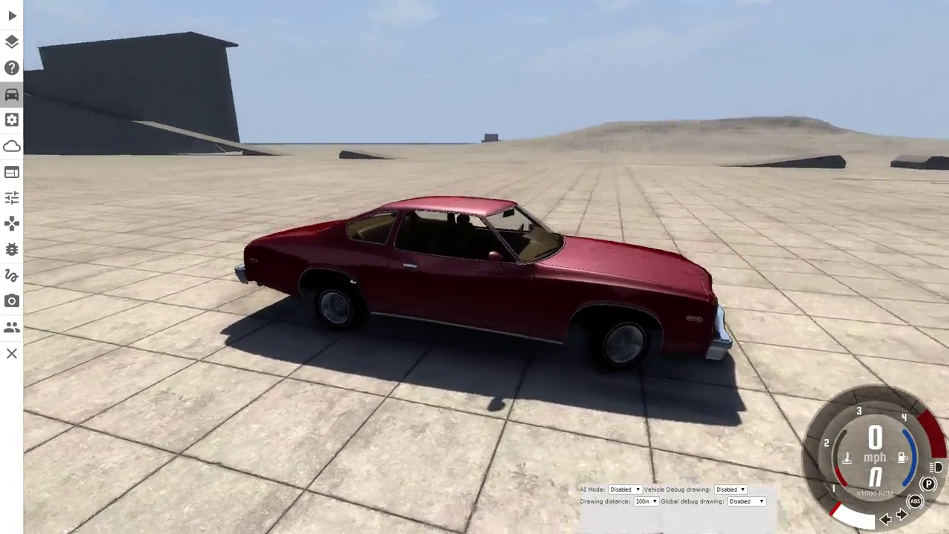
drag(667, 297, 371, 297)
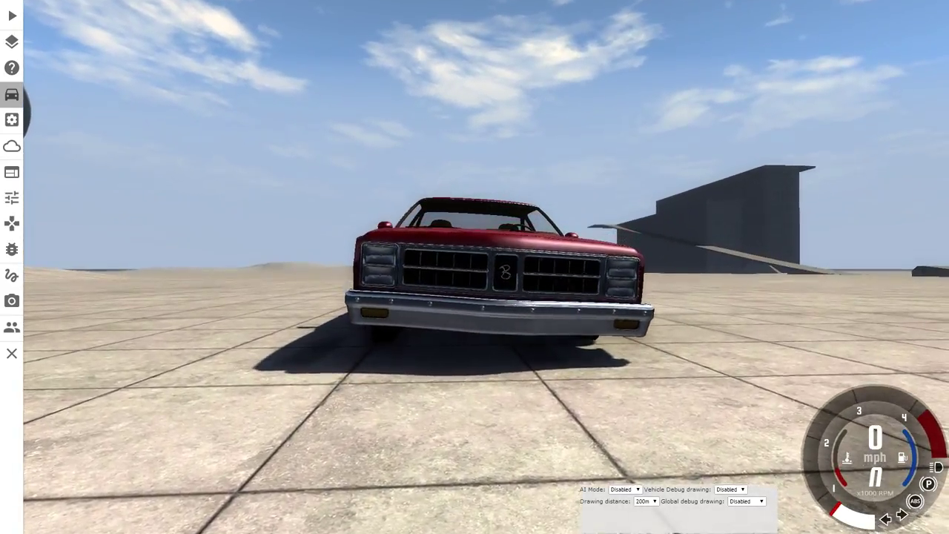
drag(593, 296, 408, 296)
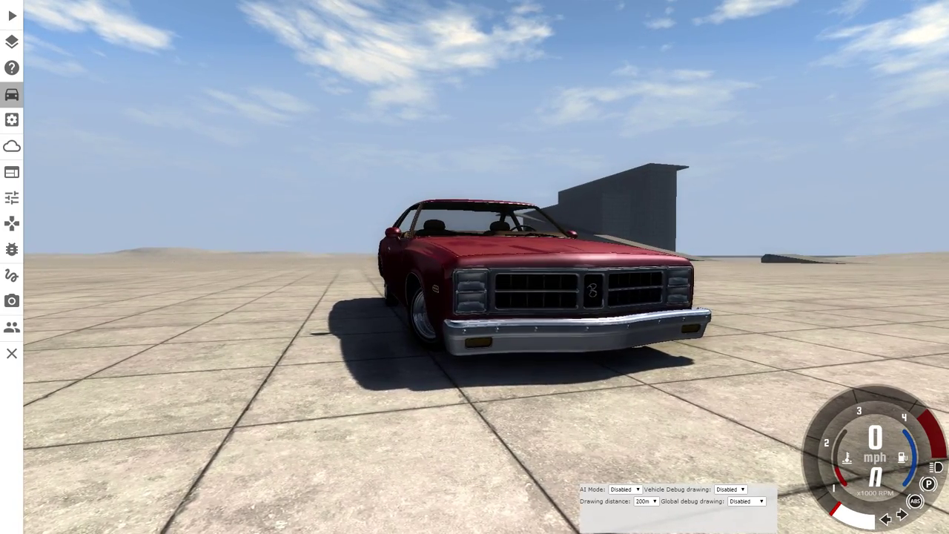
key(ctrl+w)
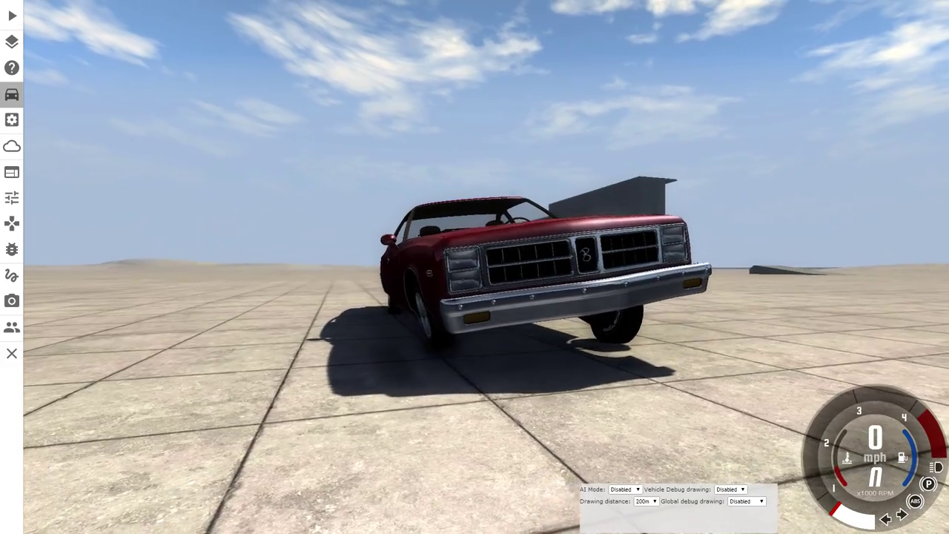
drag(474, 297, 715, 387)
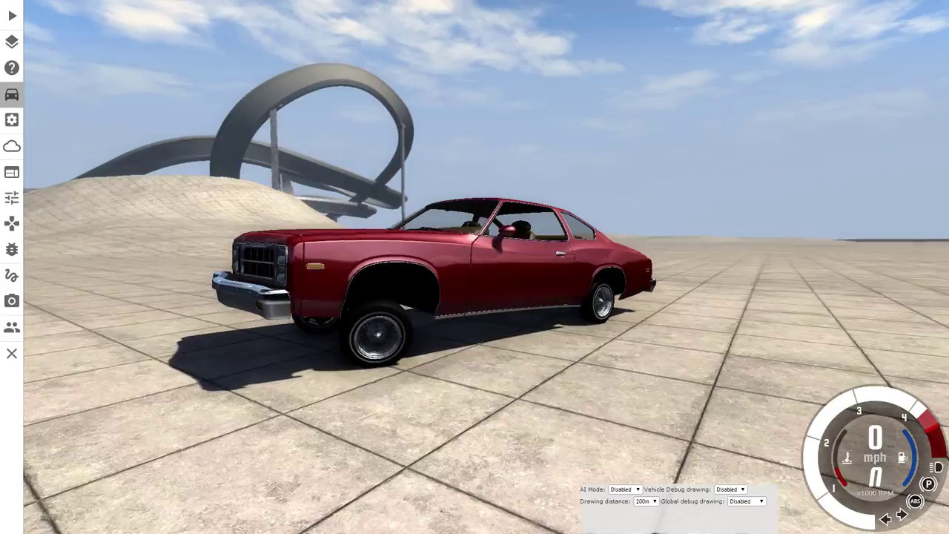
Drive the lowrider across the grid, then raise its rear and lift its front hydraulically.
key(Up)
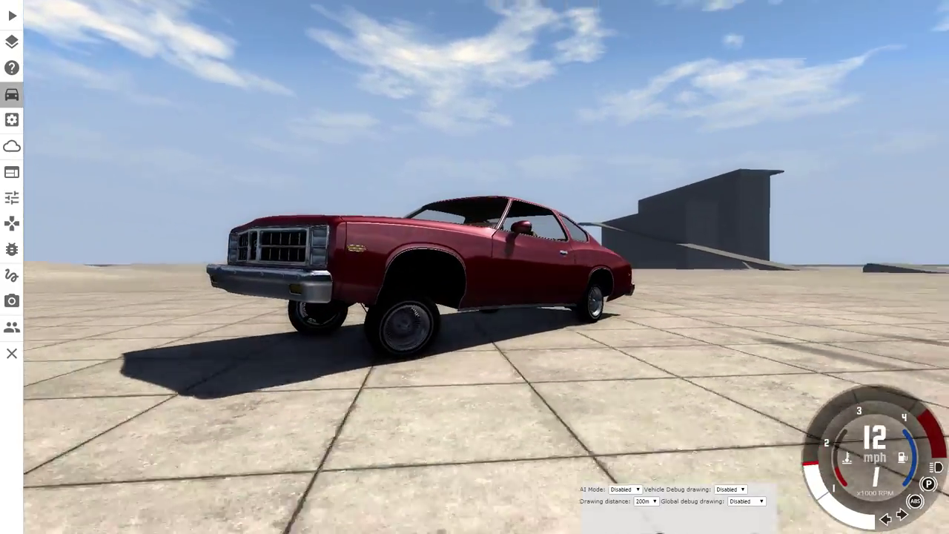
key(Up)
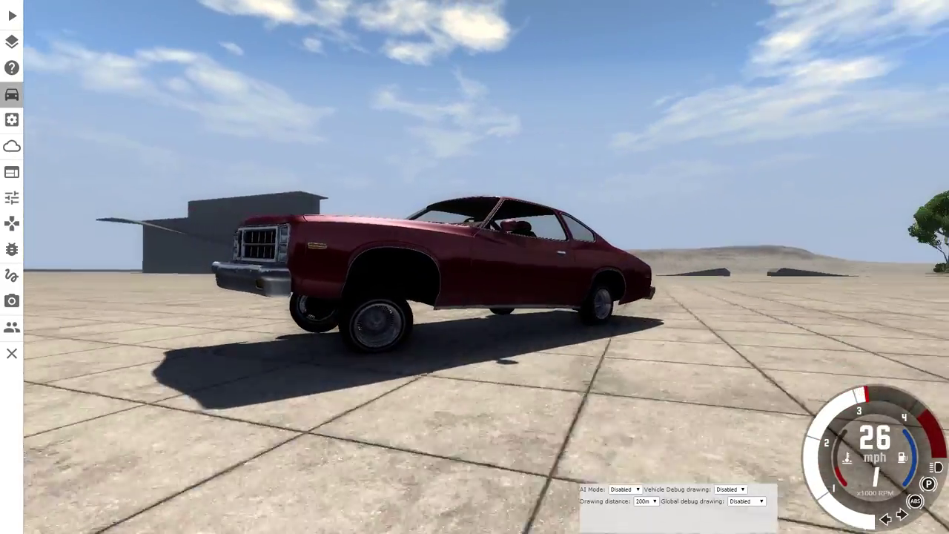
key(Up)
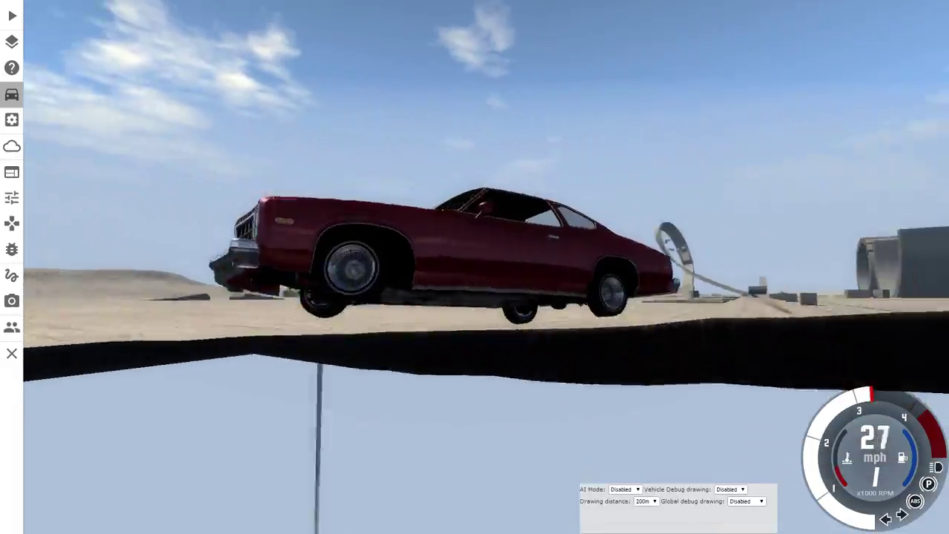
key(Up)
key(Up)
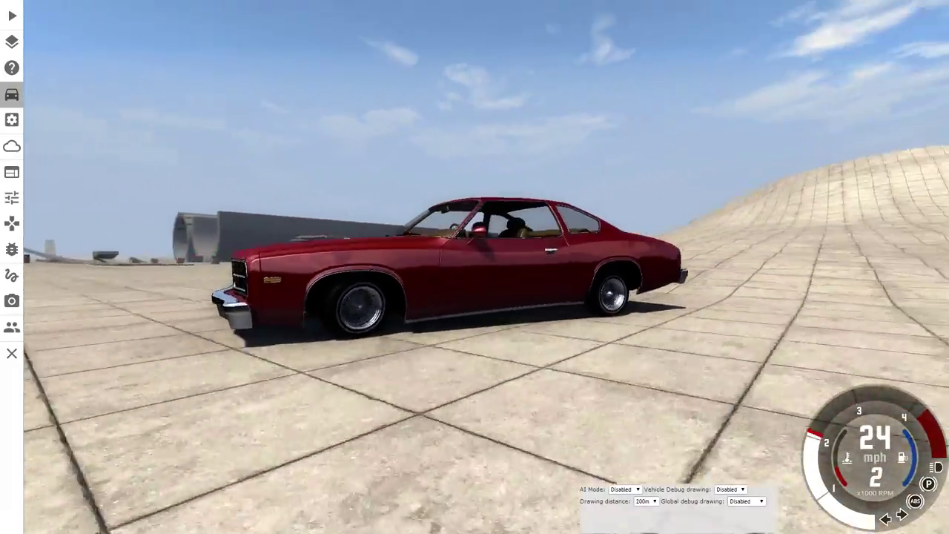
key(Up)
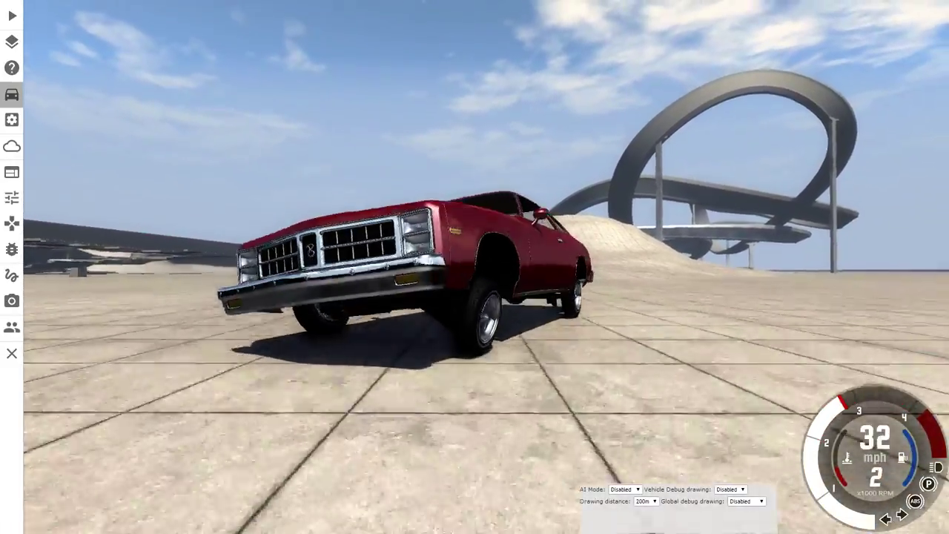
key(Down)
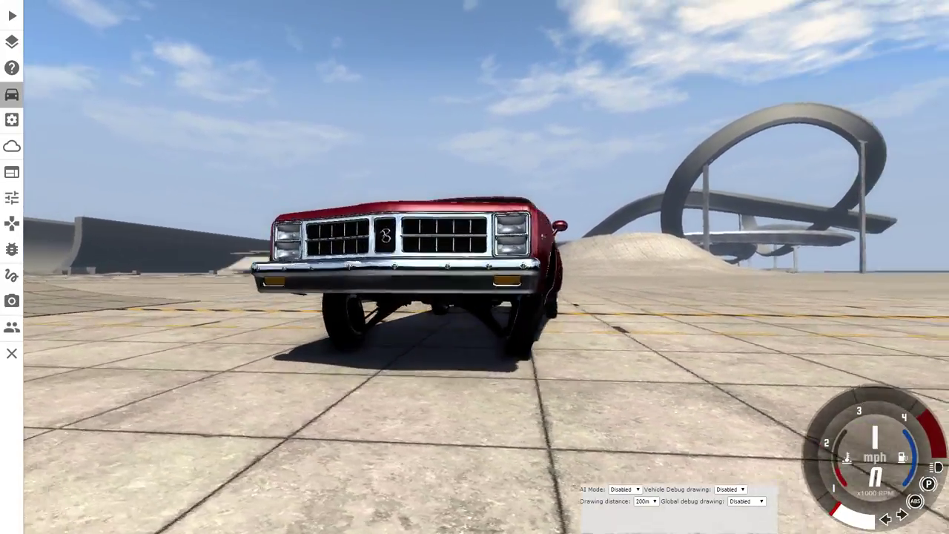
drag(933, 312, 726, 242)
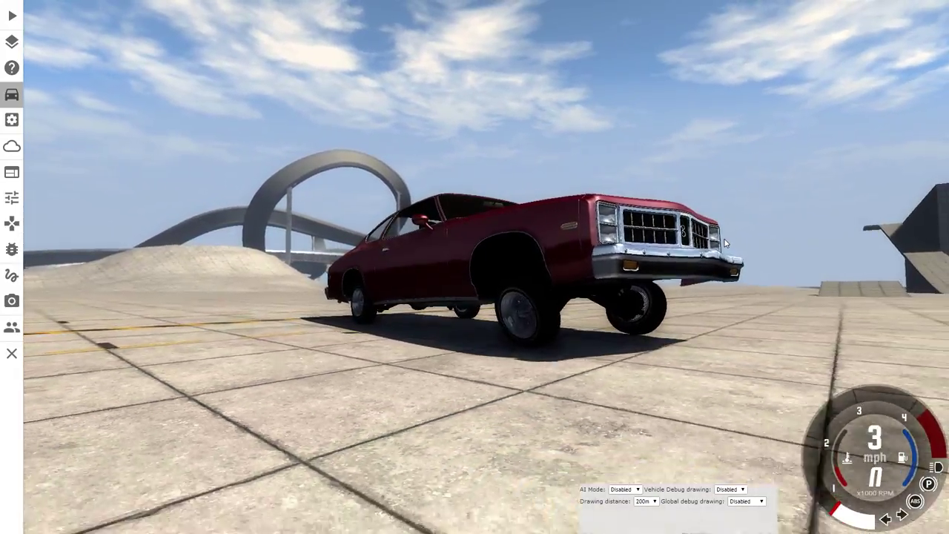
key(Up)
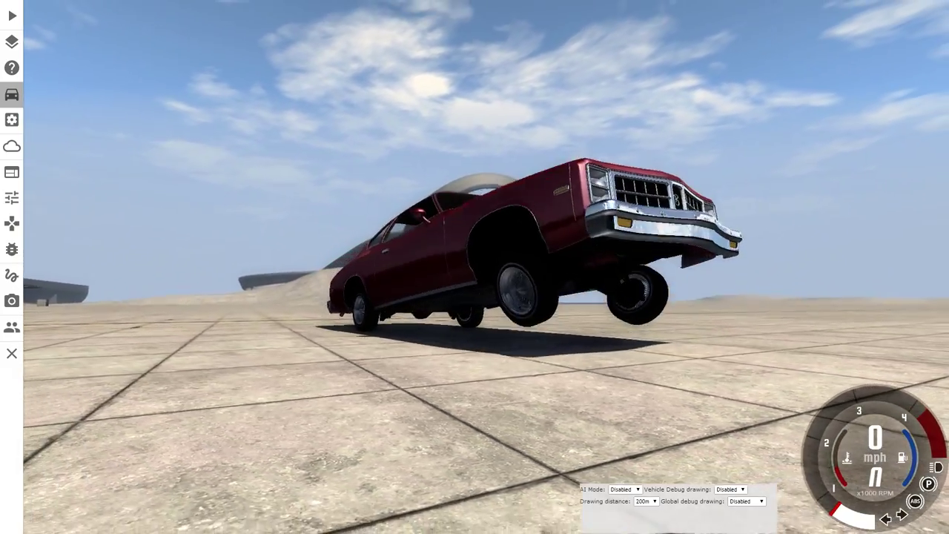
Reset the camera and pick the 2001 Opel Vectra B 2.0 Turbo 6-Speed Manual.
key(c)
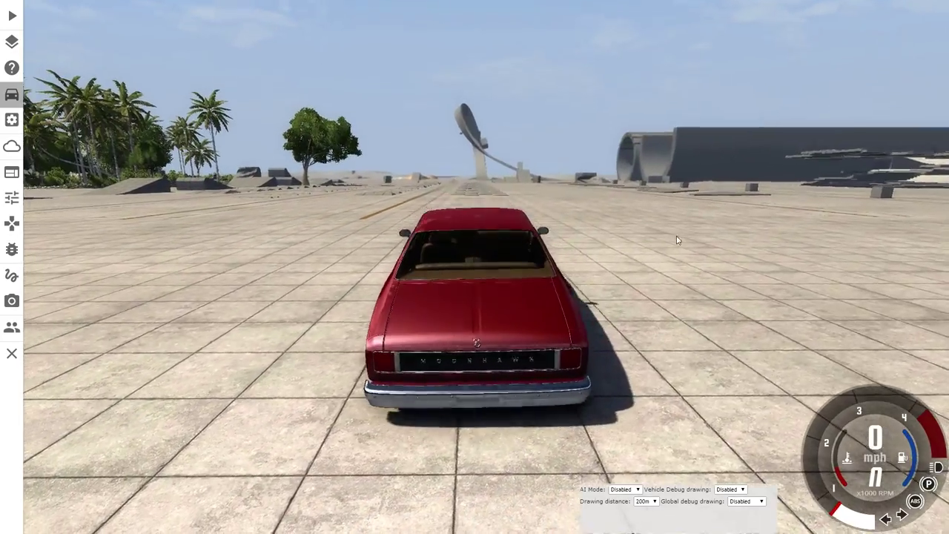
key(ctrl+e)
scroll(507, 282, down, 5)
scroll(518, 296, down, 5)
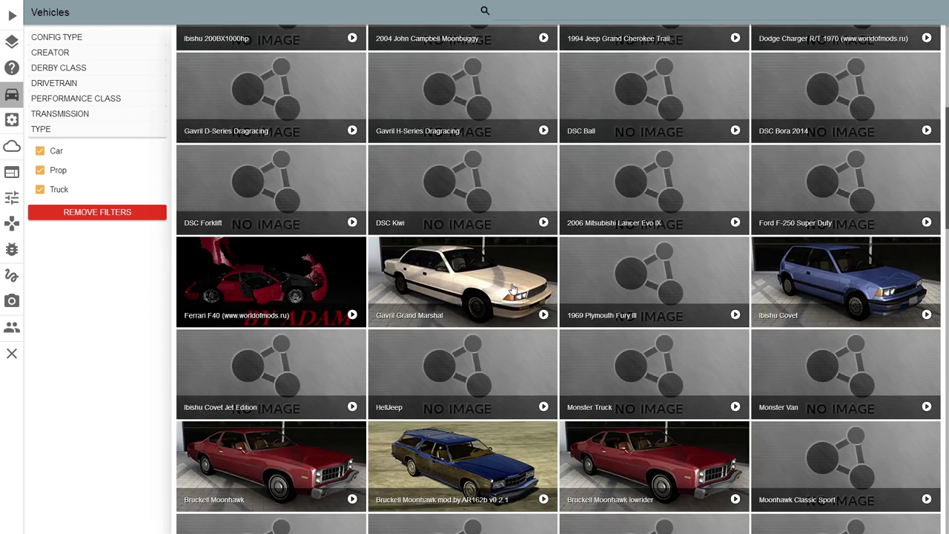
scroll(759, 263, down, 5)
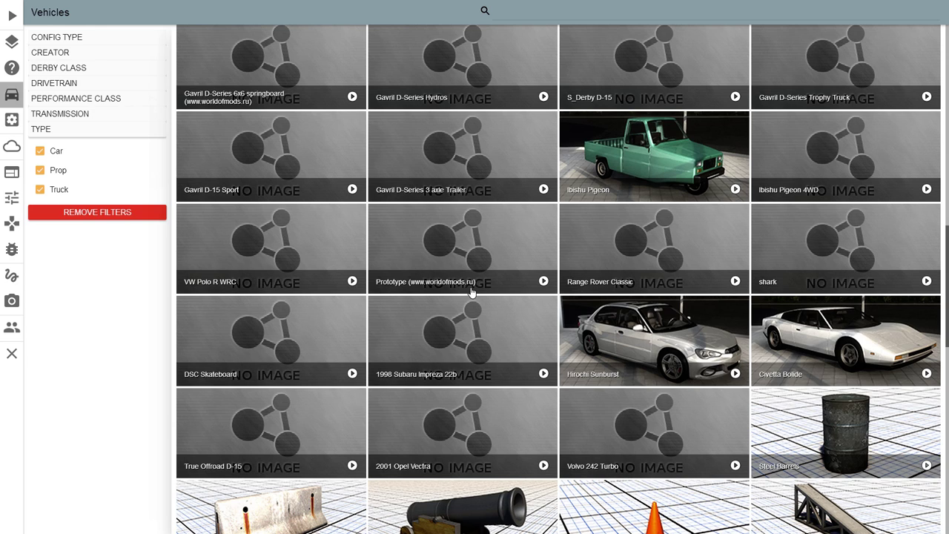
scroll(297, 257, down, 1)
scroll(297, 258, up, 4)
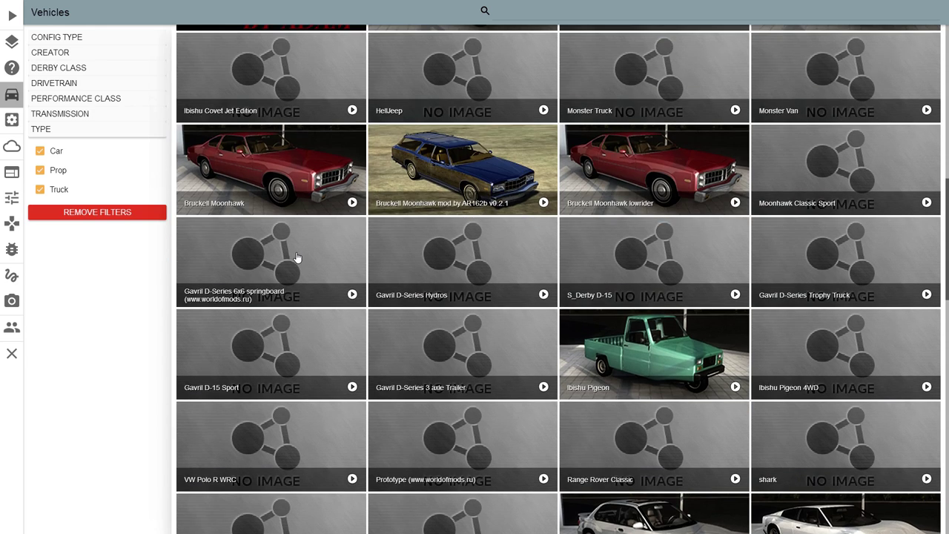
scroll(297, 258, up, 3)
scroll(296, 257, up, 2)
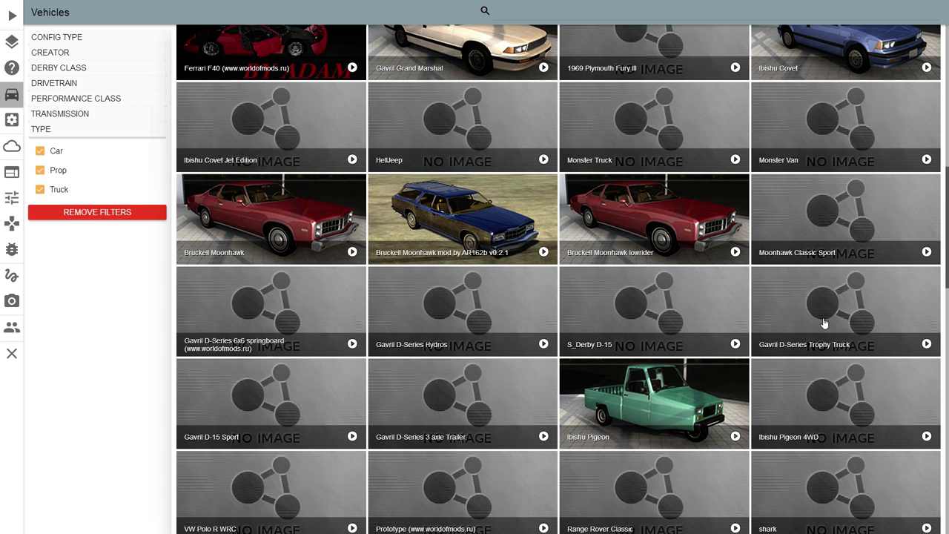
scroll(444, 381, down, 1)
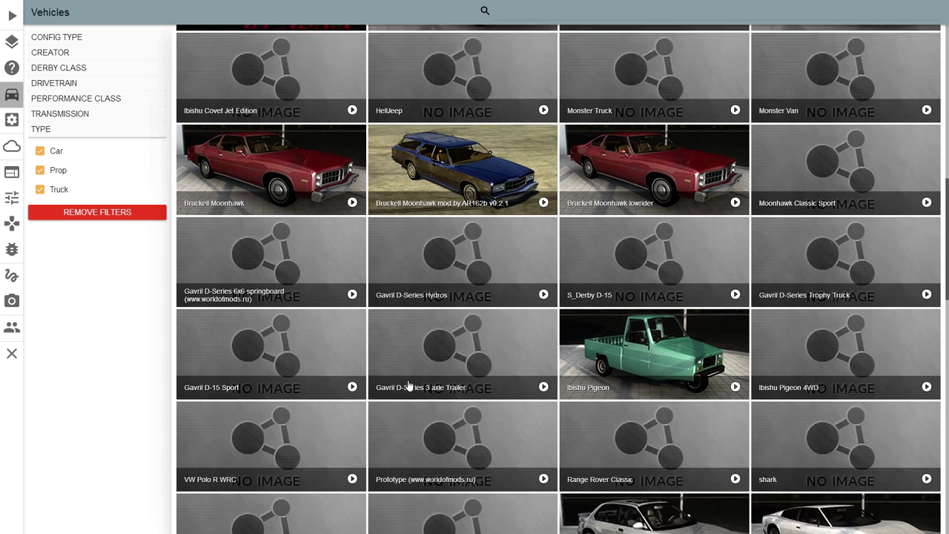
scroll(775, 367, down, 1)
scroll(811, 365, down, 1)
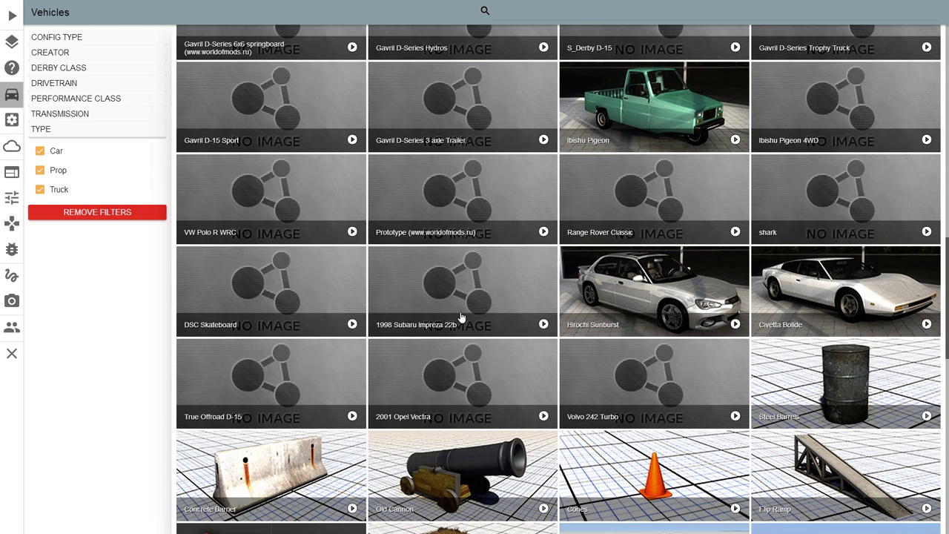
click(477, 417)
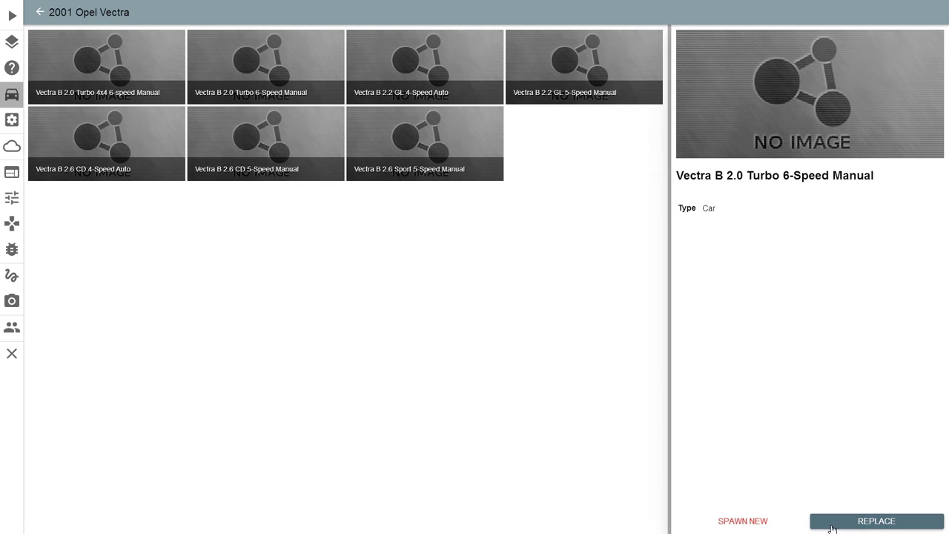
Spawn the Vectra in place of the lowrider and drift it around the grid.
click(833, 528)
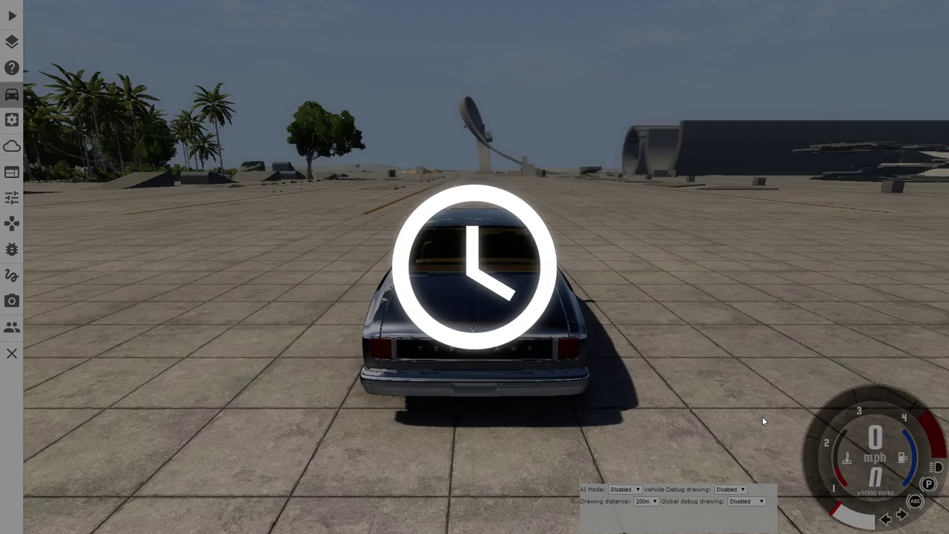
key(Up)
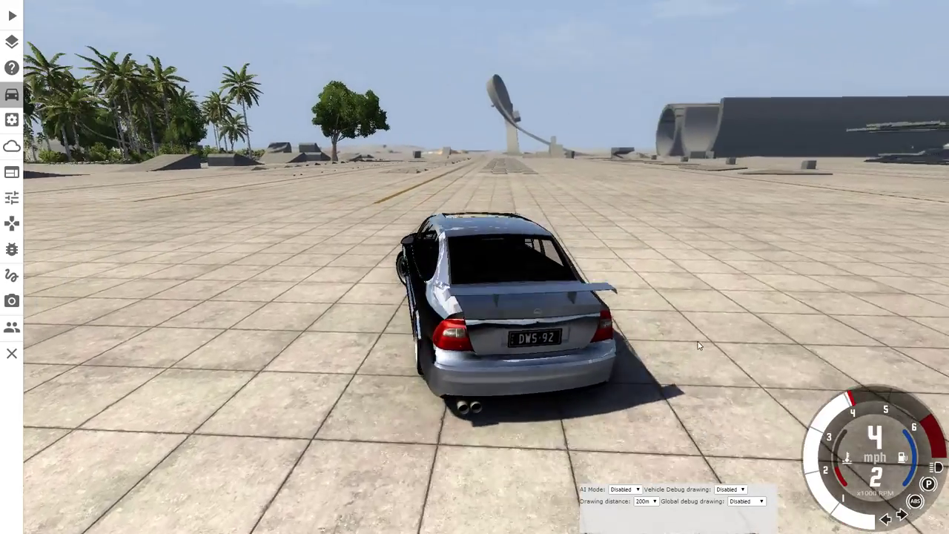
key(Up)
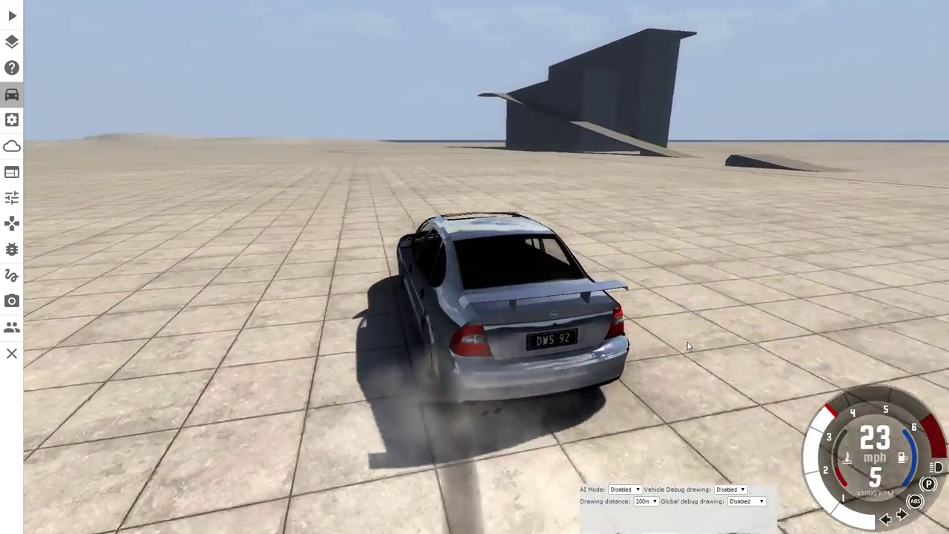
key(Up)
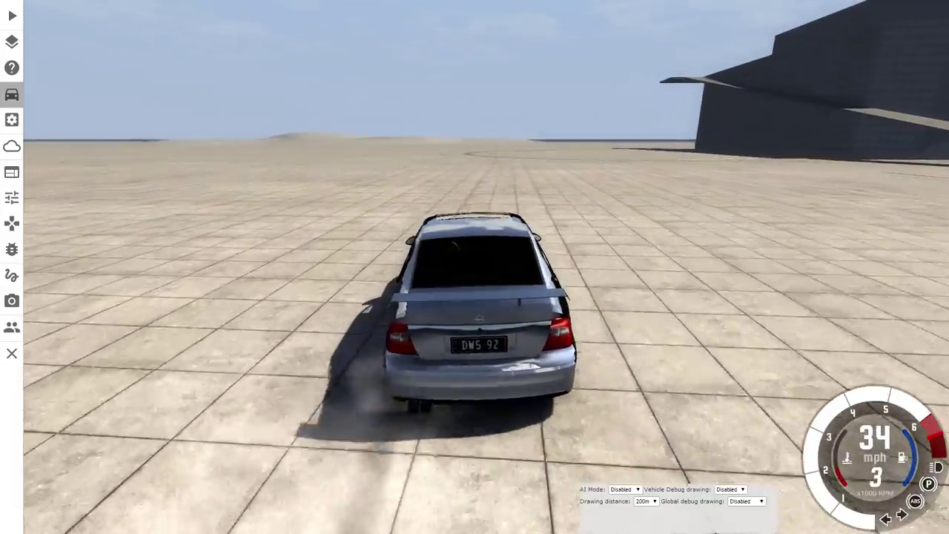
key(Up)
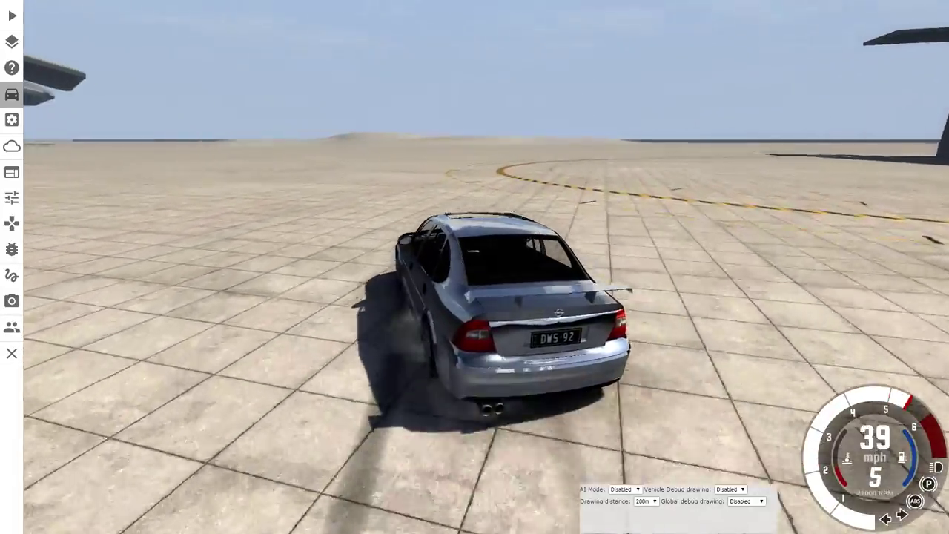
key(Right)
key(Up)
key(Left)
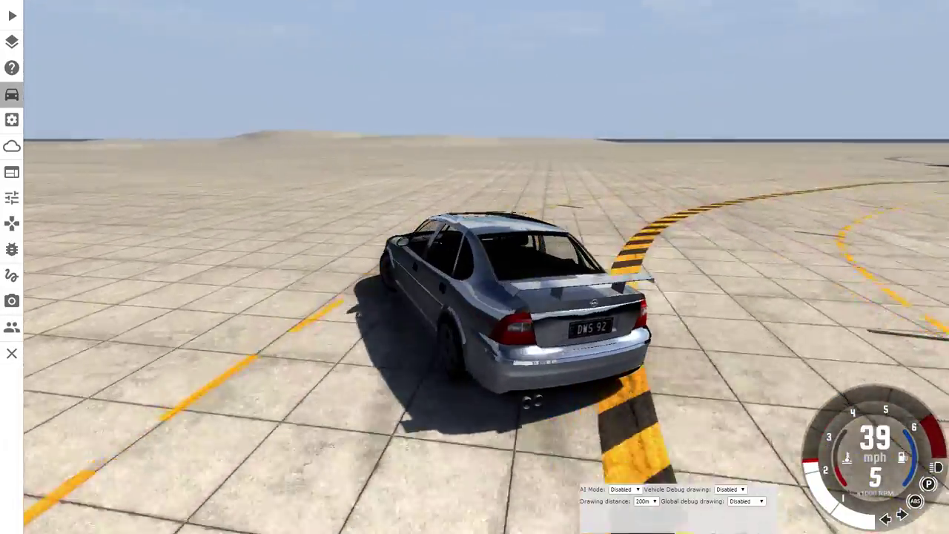
key(Up)
key(Left)
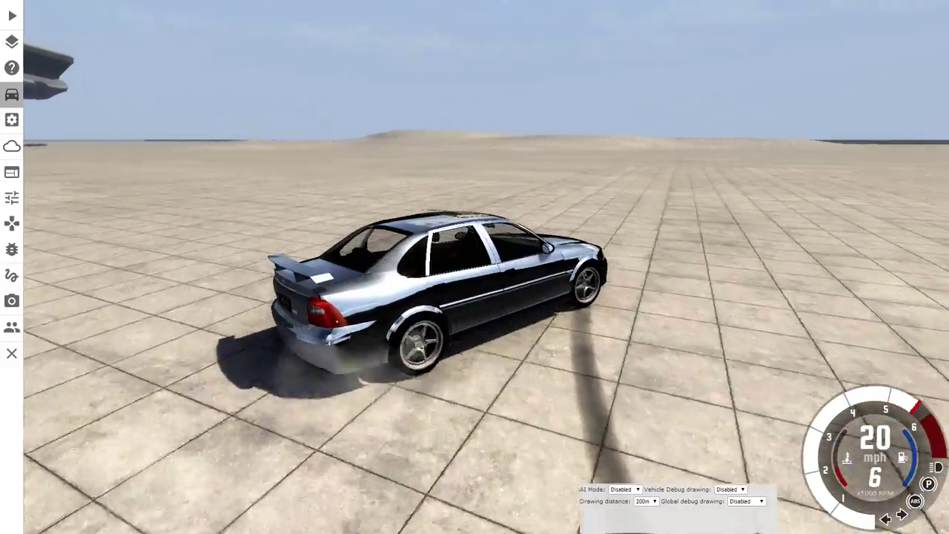
key(Up)
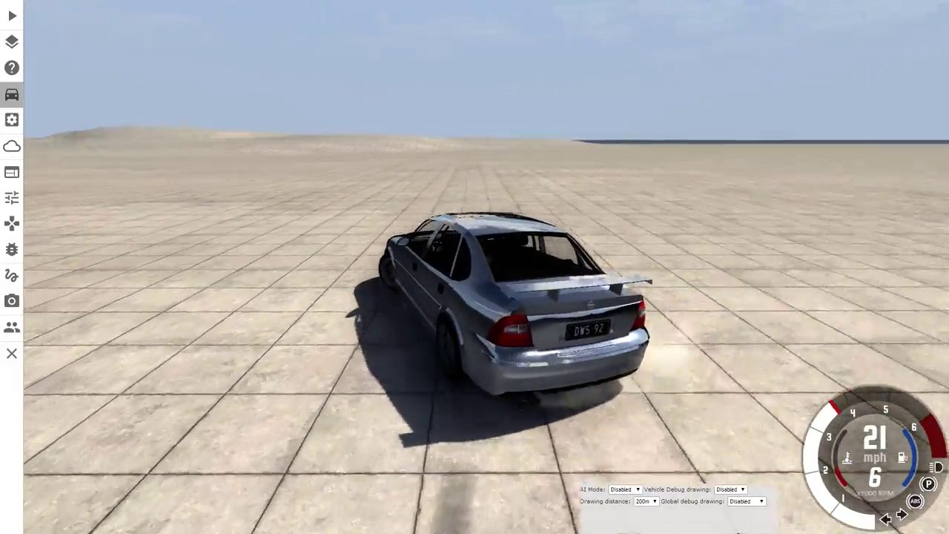
key(Left)
Accelerate the Vectra to 80 mph, crash over the bumps, and reset it undamaged.
key(Up)
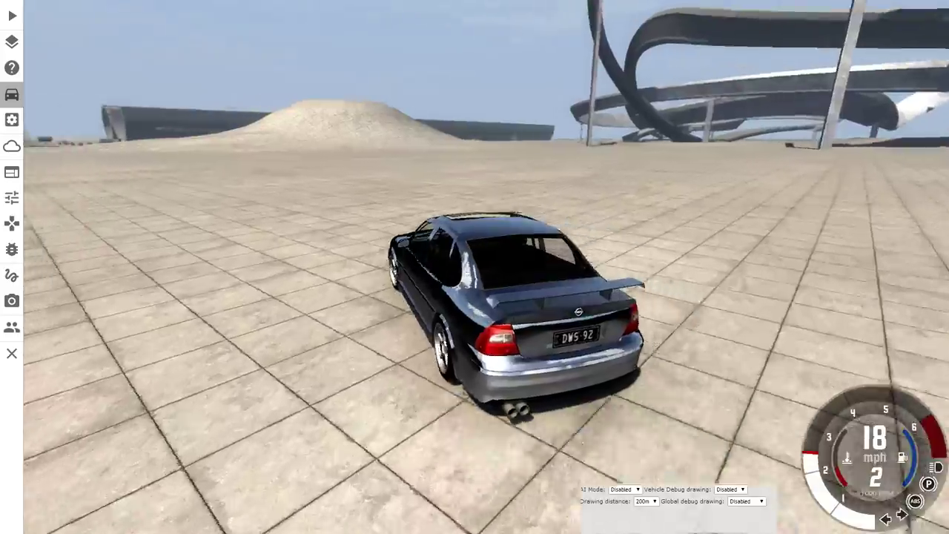
key(Up)
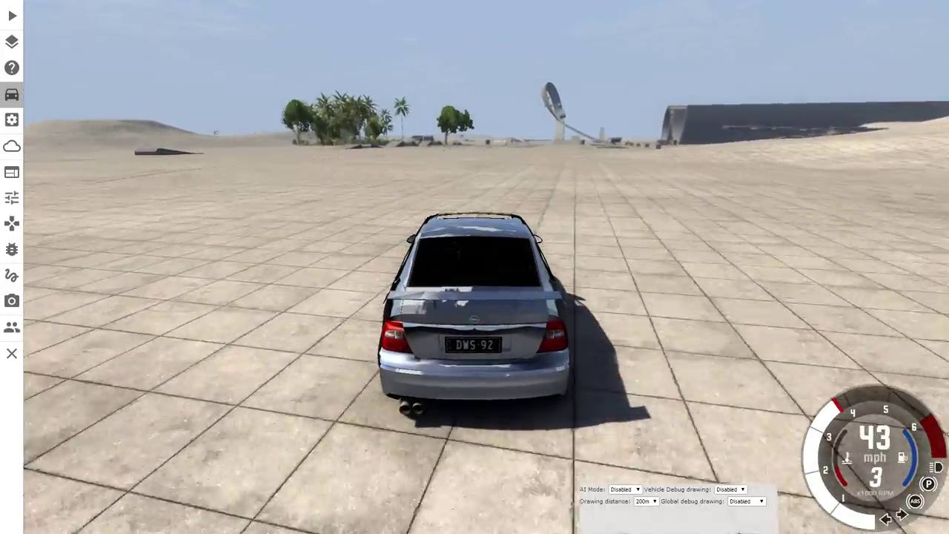
key(Up)
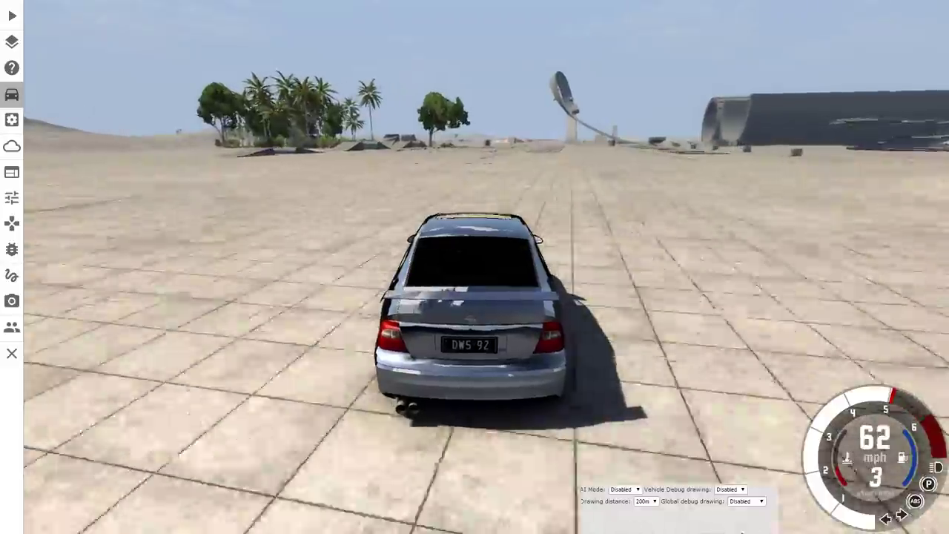
key(Up)
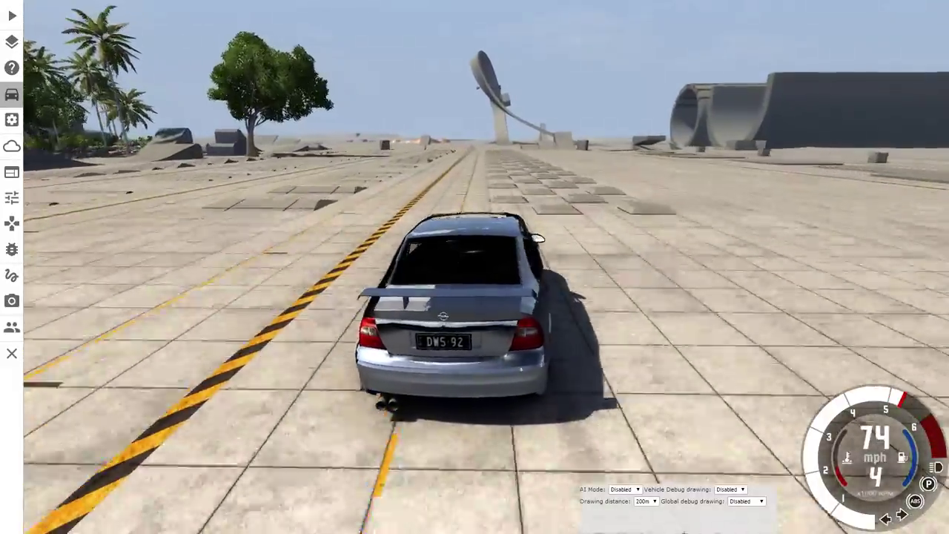
key(Up)
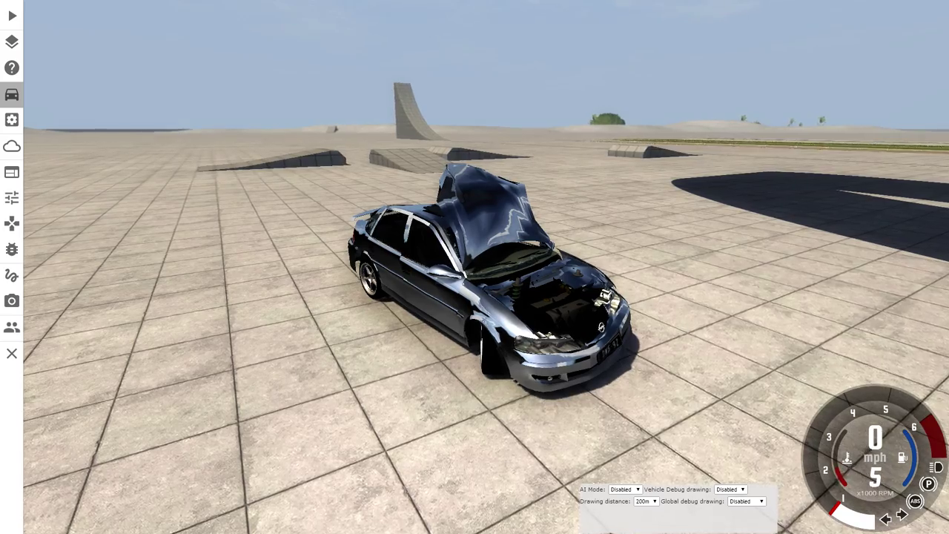
key(r)
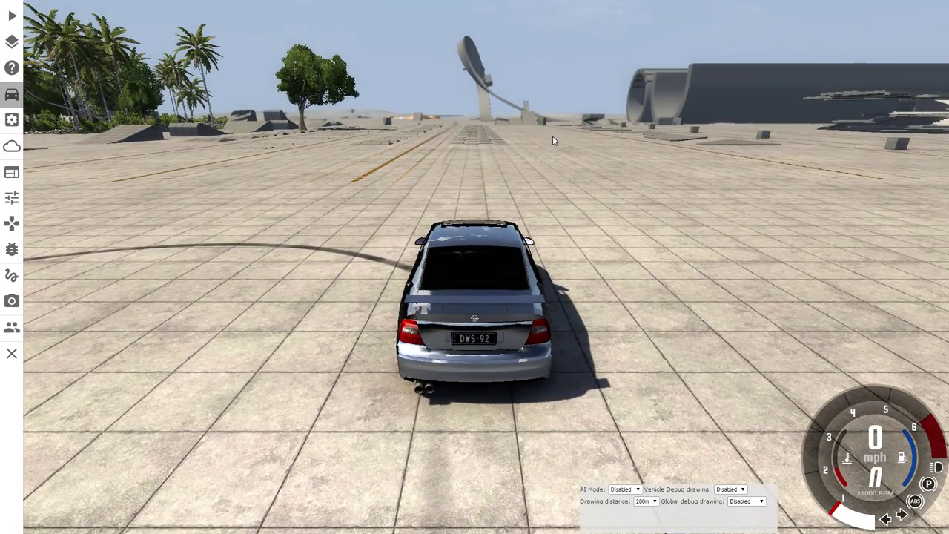
Load the Volvo 242 Turbo drift configuration in place of the Vectra.
key(ctrl+e)
scroll(537, 134, down, 5)
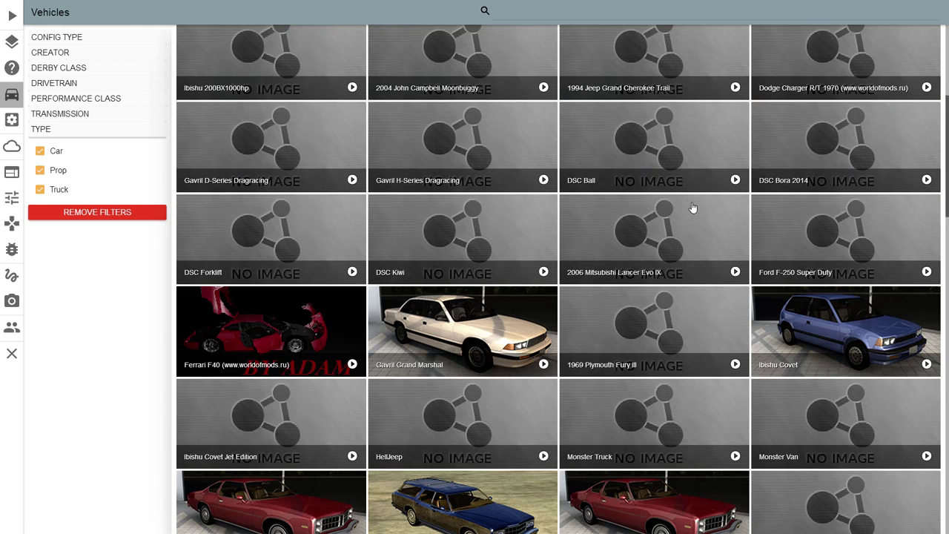
scroll(667, 223, down, 4)
scroll(665, 229, down, 2)
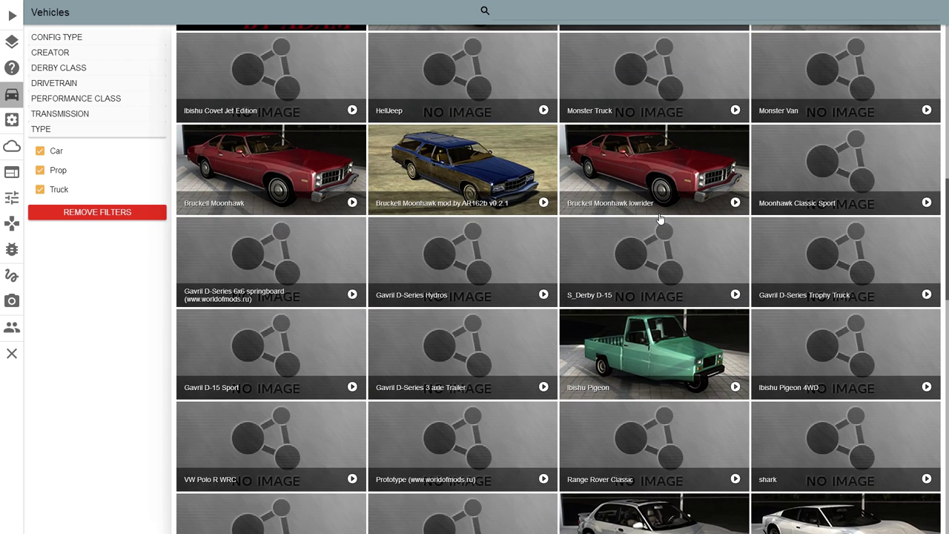
scroll(669, 320, down, 4)
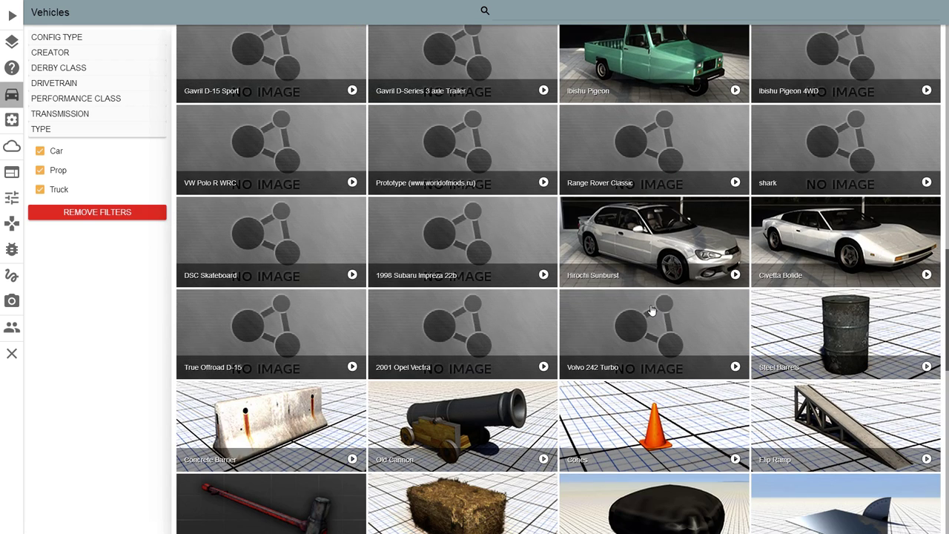
click(643, 335)
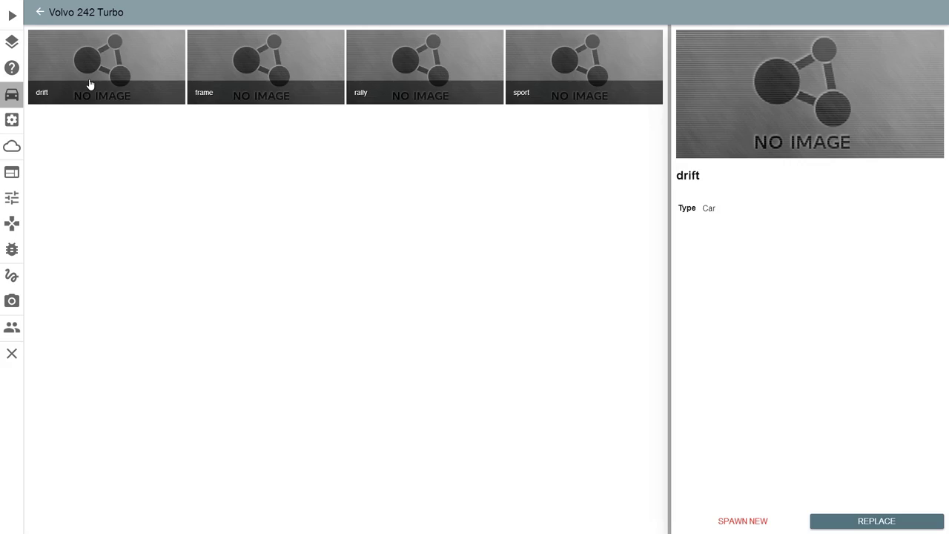
click(872, 522)
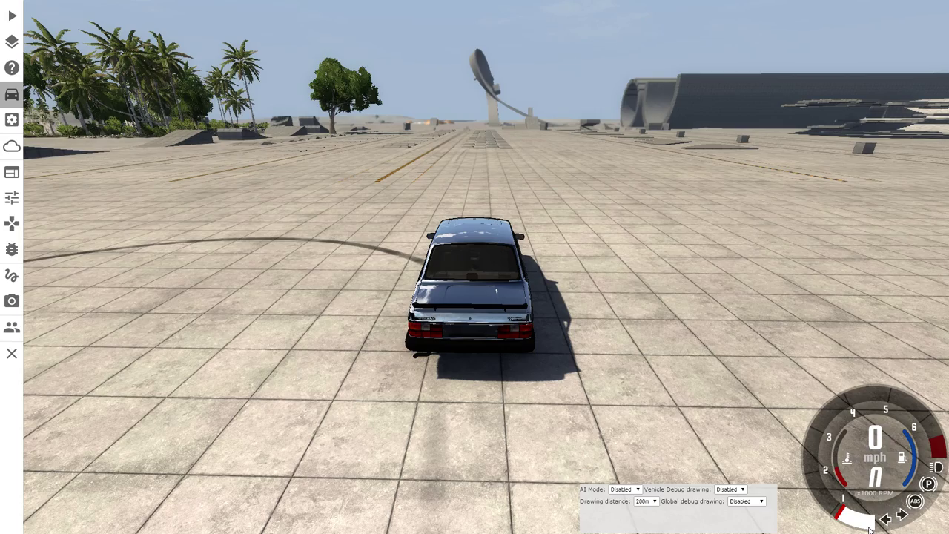
Accelerate the Volvo into sideways drifts around Gridmap.
key(Up)
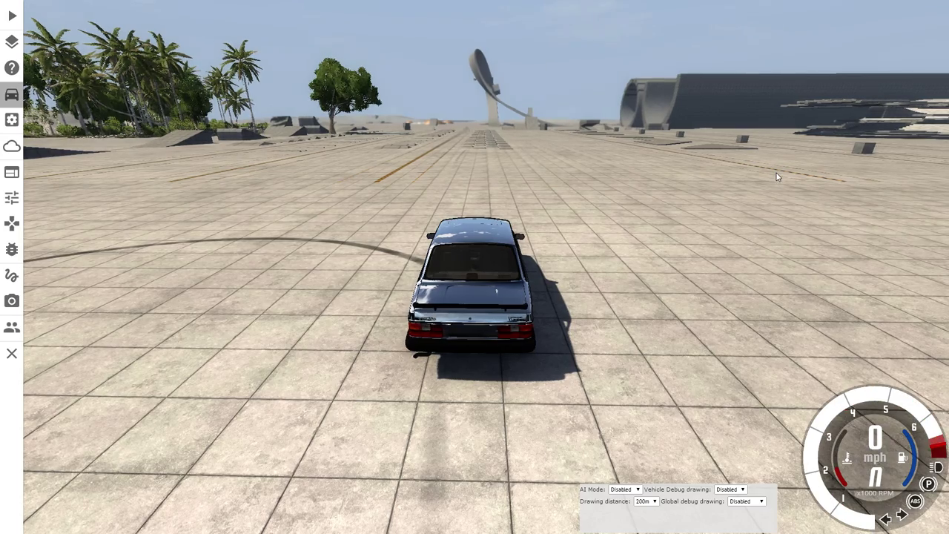
key(Up)
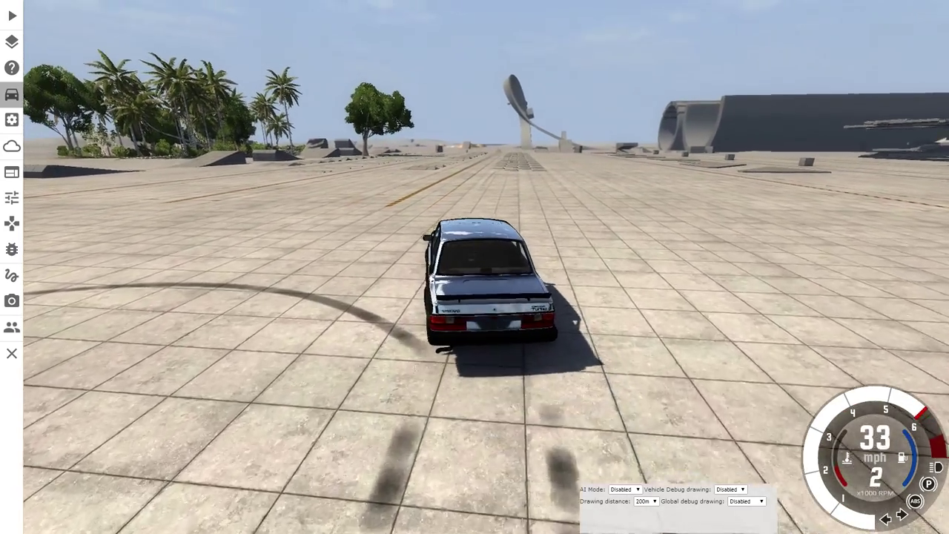
key(Up)
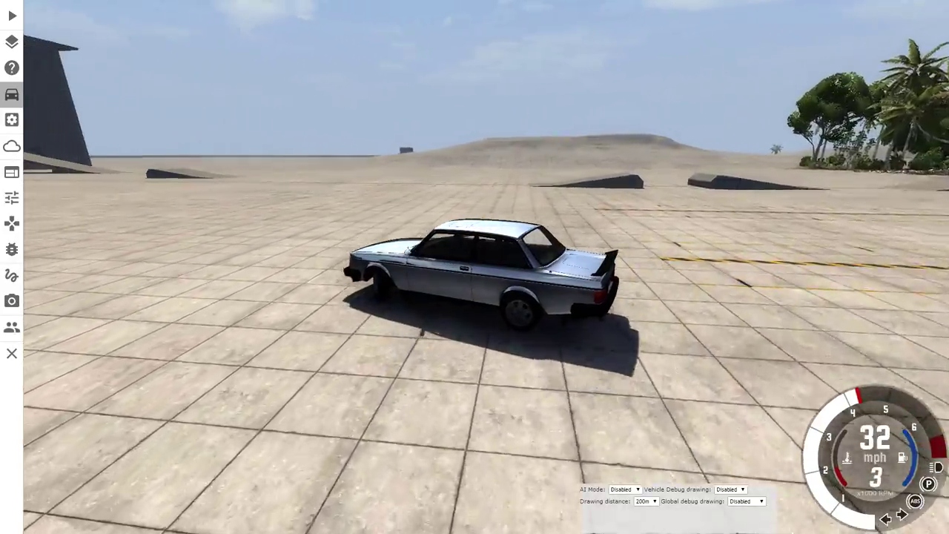
key(Up)
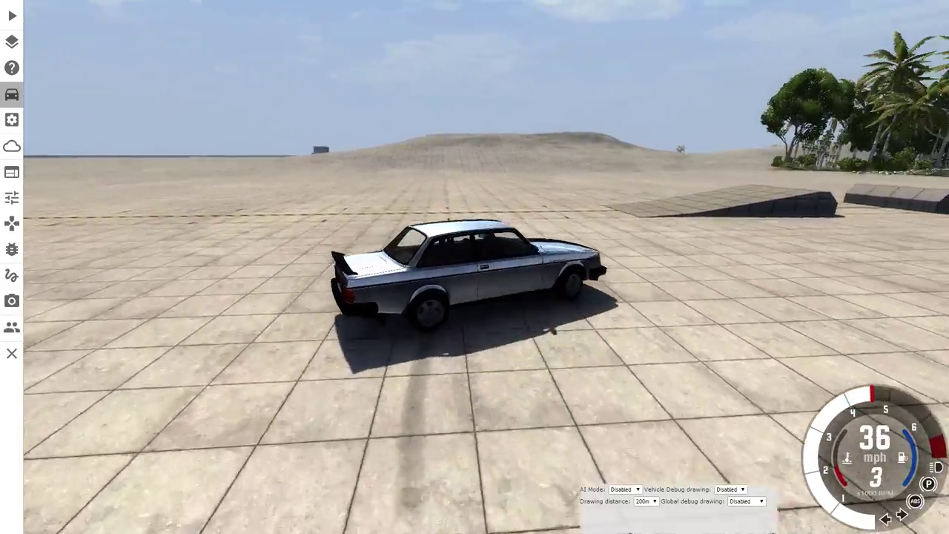
key(Up)
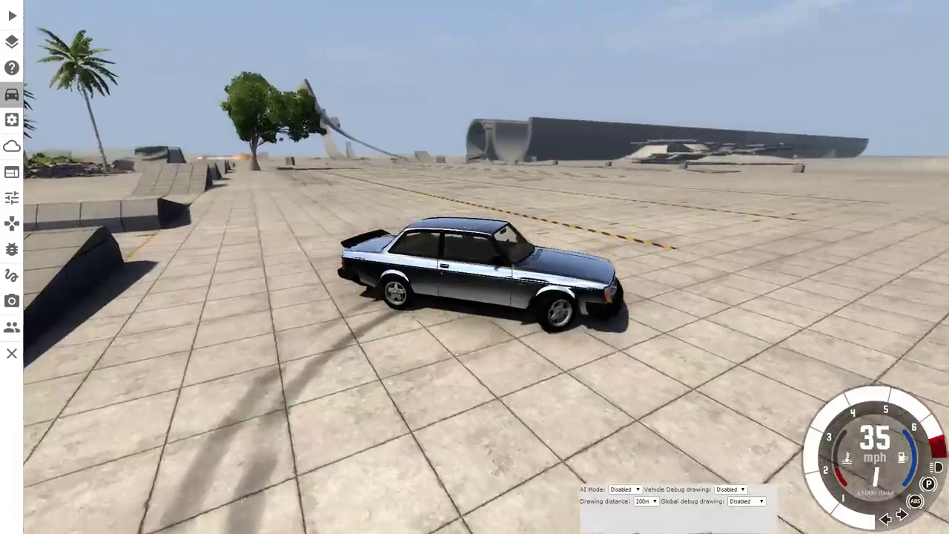
key(Up)
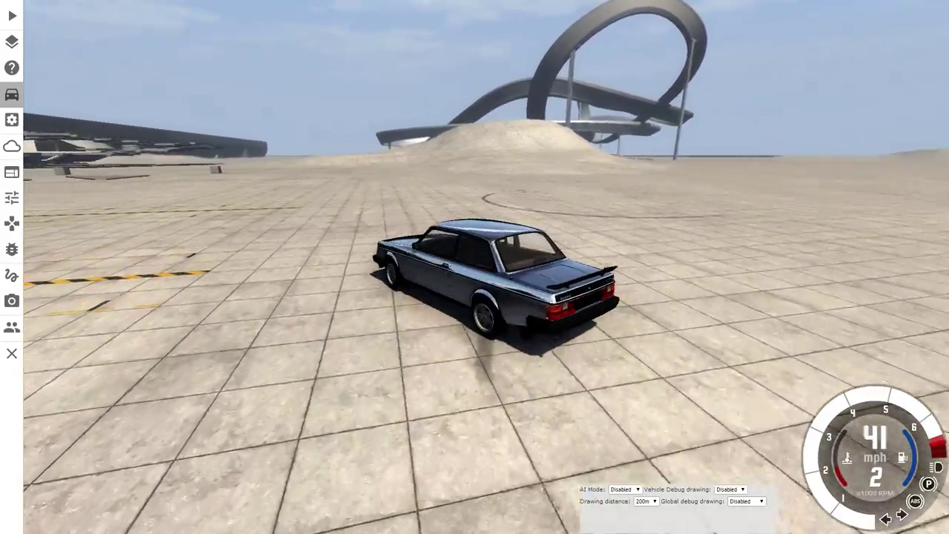
key(Left)
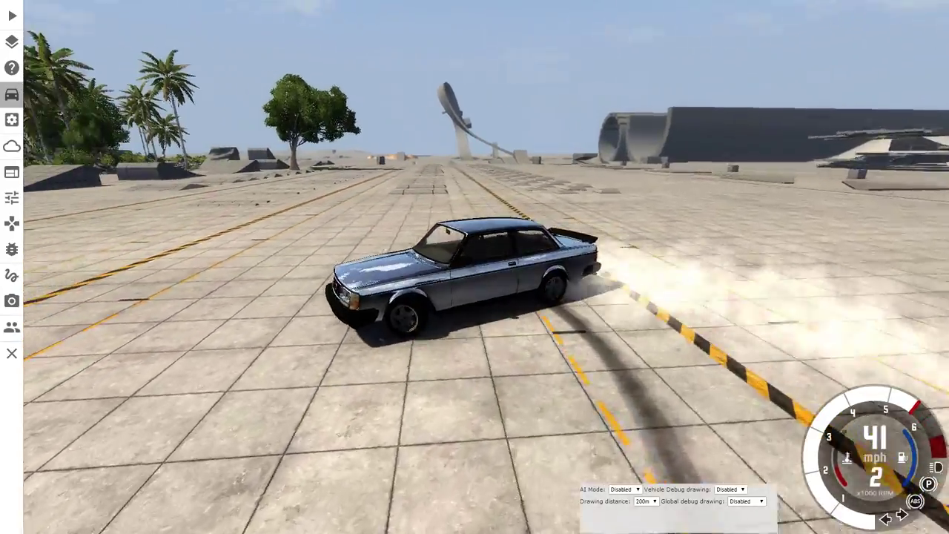
key(Up)
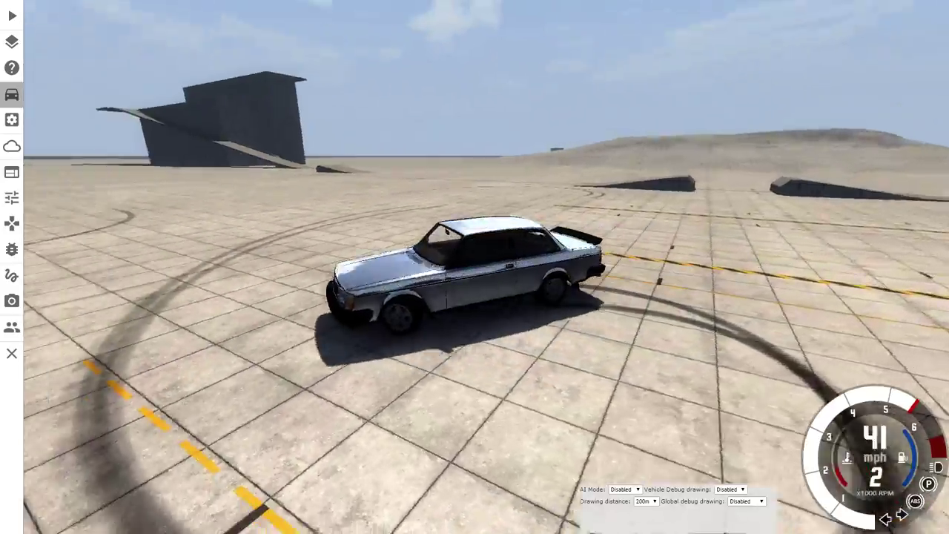
key(Up)
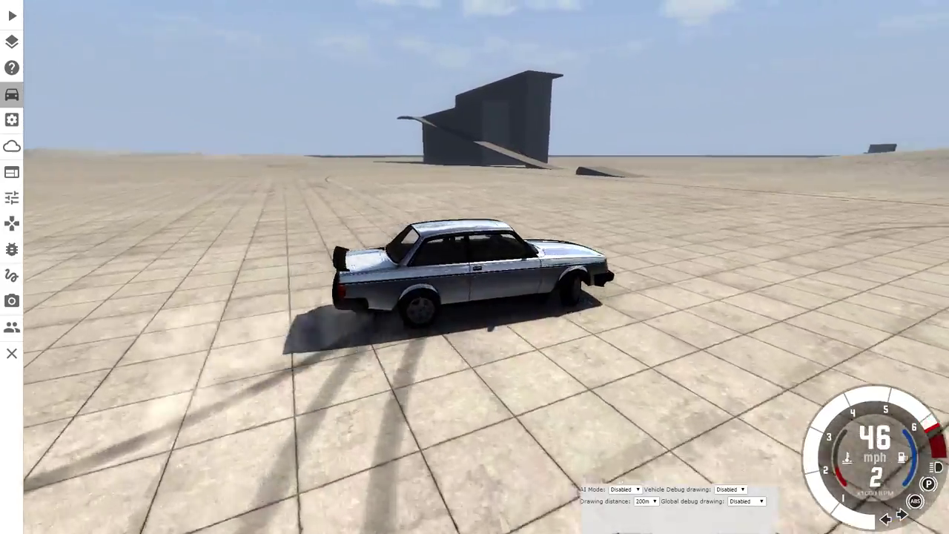
key(Up)
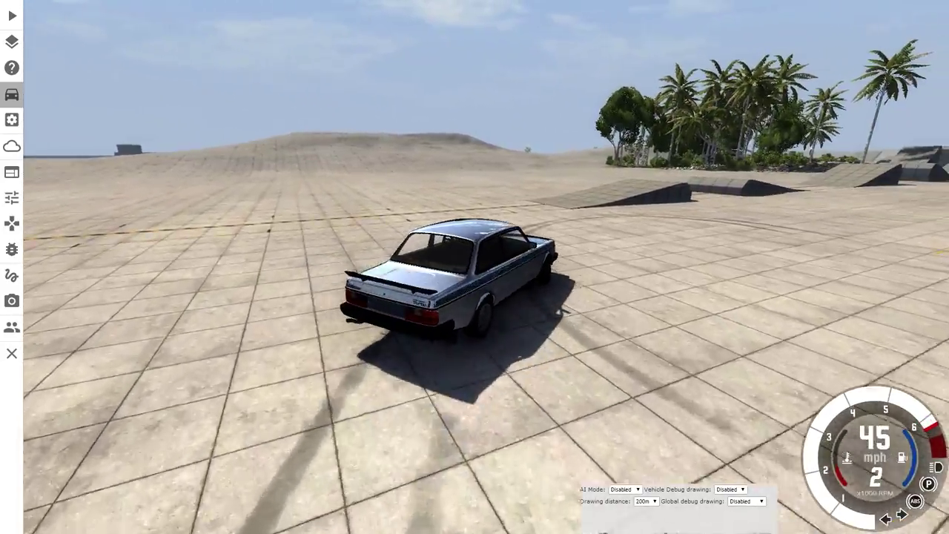
key(Up)
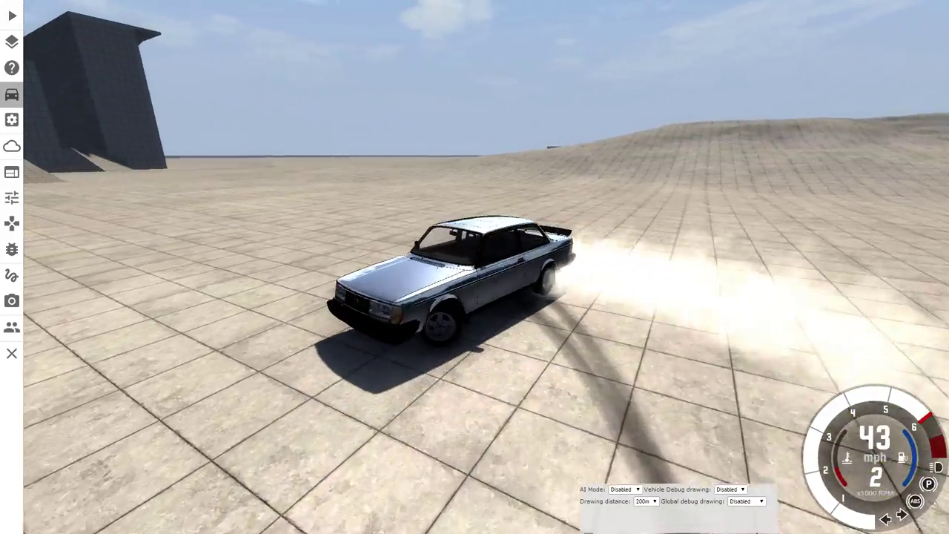
Spin the Volvo, then regain speed and drift more loops, leaving skid marks.
key(Up)
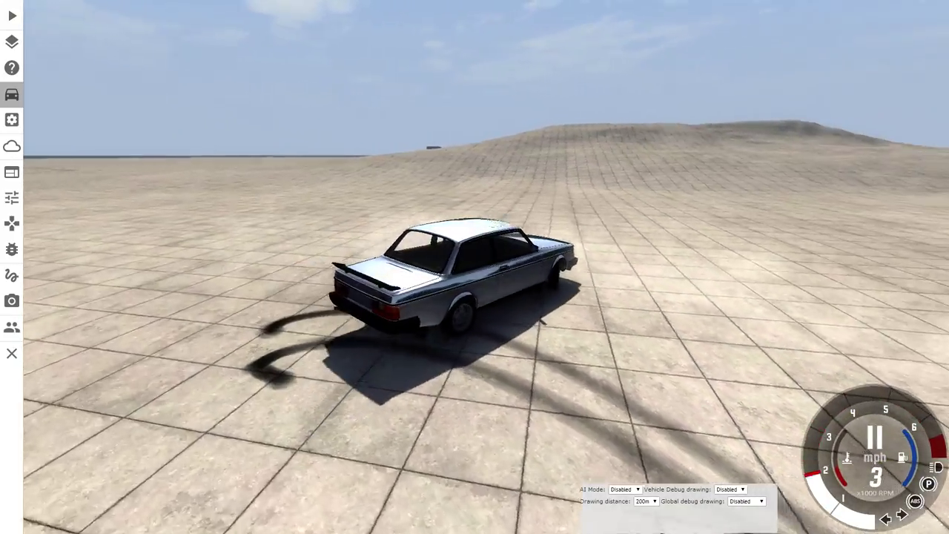
key(Up)
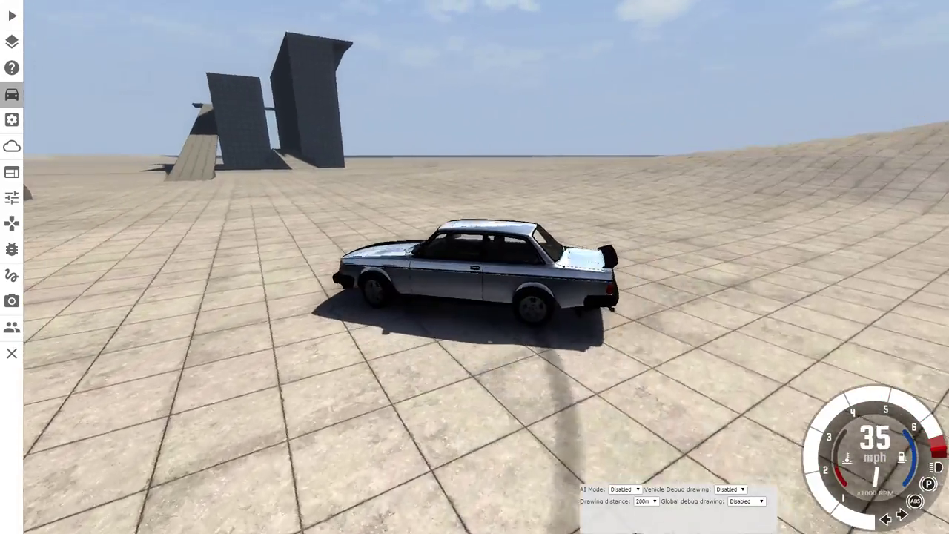
key(Up)
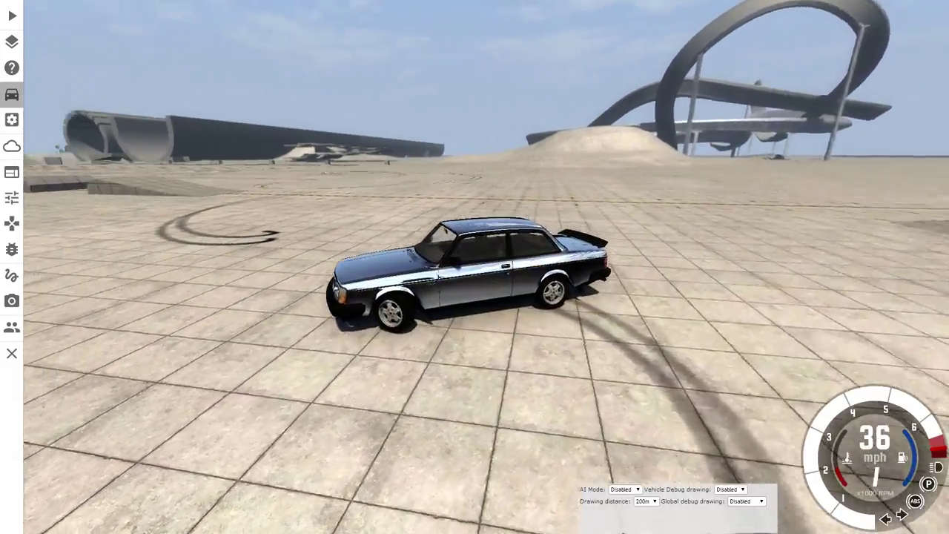
key(Up)
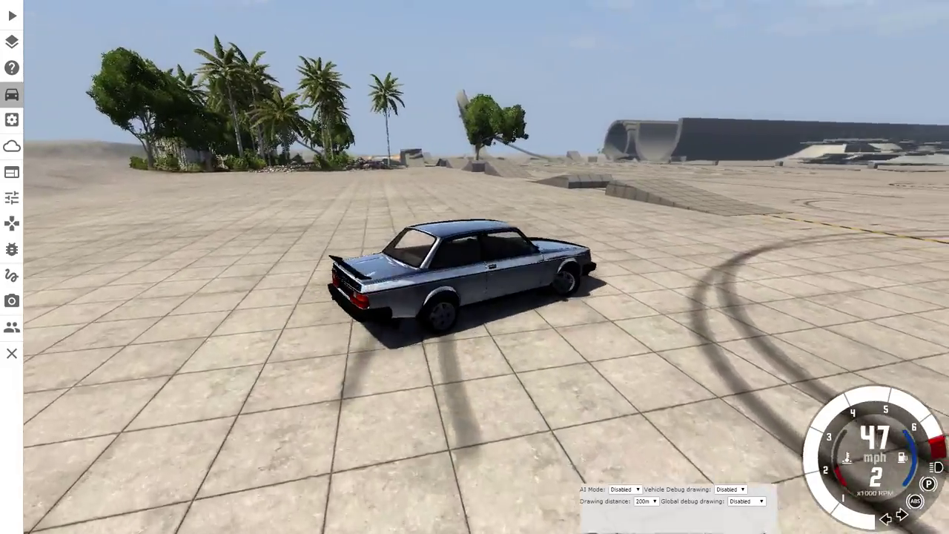
key(Up)
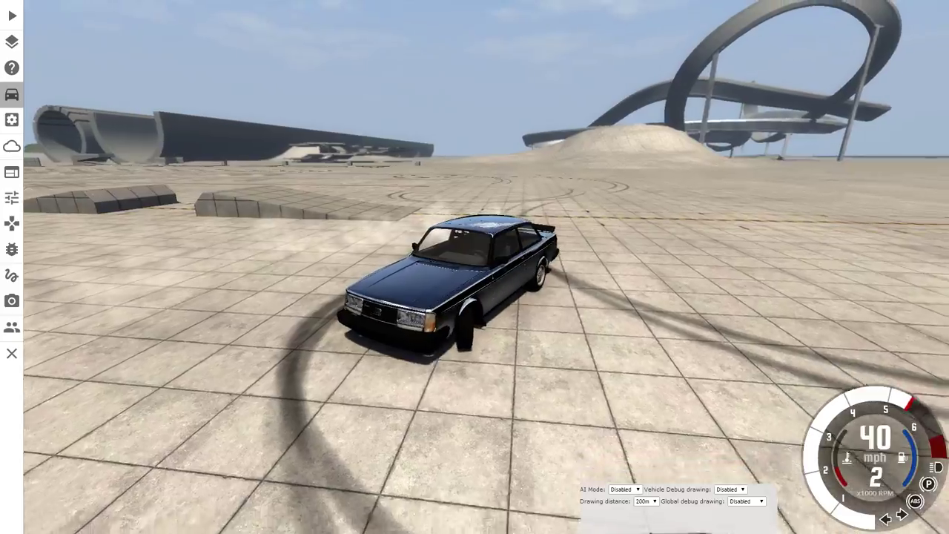
key(Up)
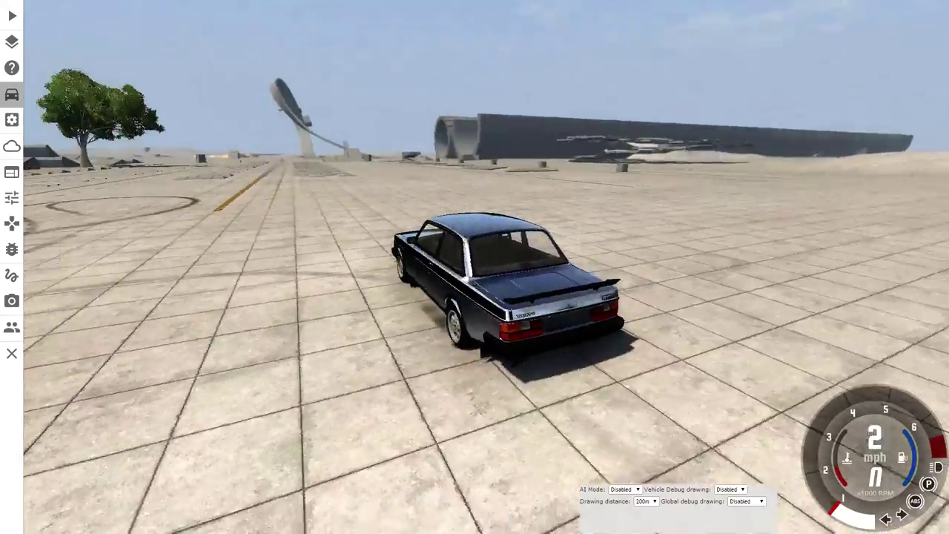
Load the Gavril D-Series Short Bed as D15 V8 RWD Custom (Manual), replacing the Volvo.
key(ctrl+e)
scroll(701, 300, down, 5)
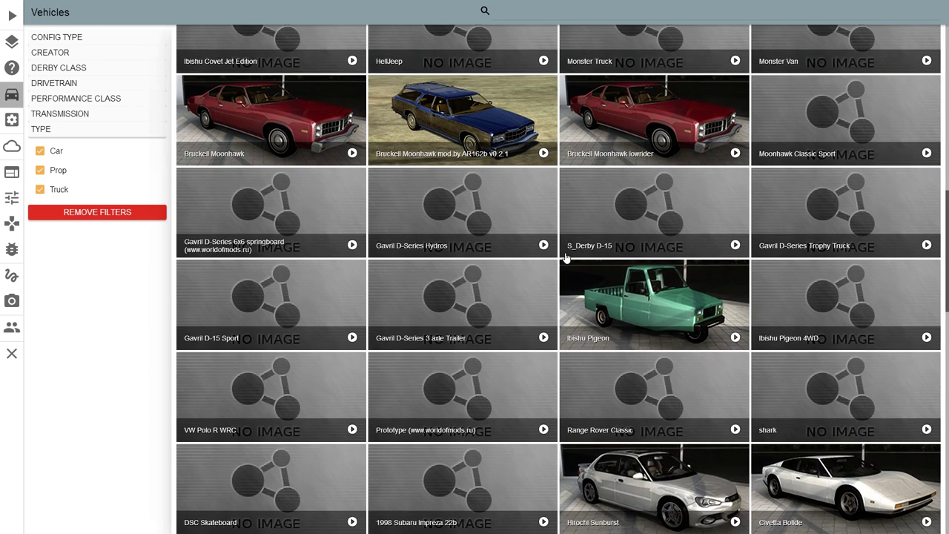
scroll(630, 222, down, 5)
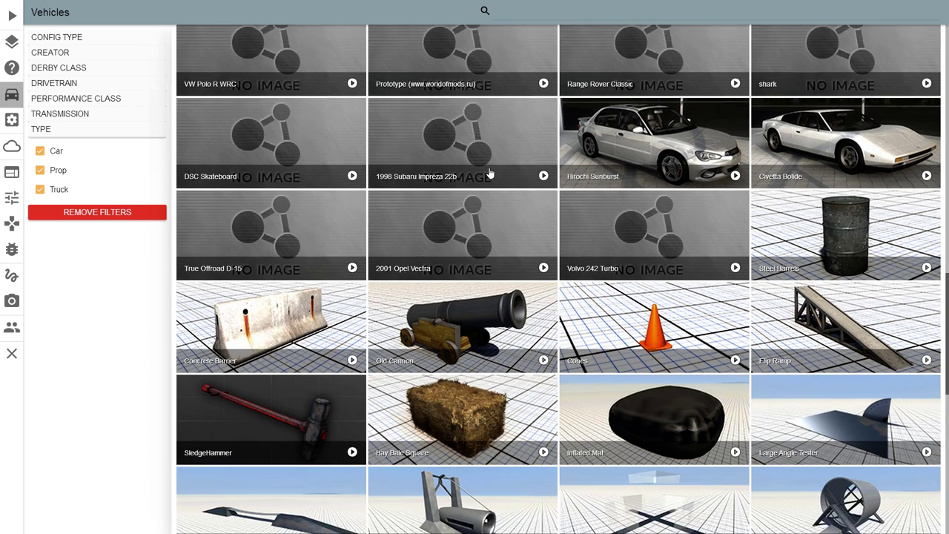
scroll(493, 171, down, 3)
scroll(489, 172, down, 3)
scroll(486, 173, down, 2)
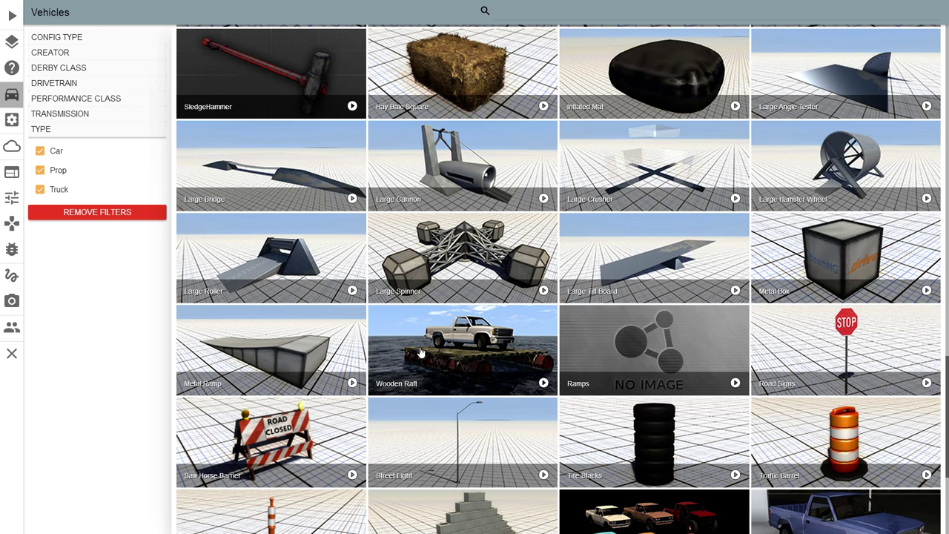
scroll(417, 349, down, 1)
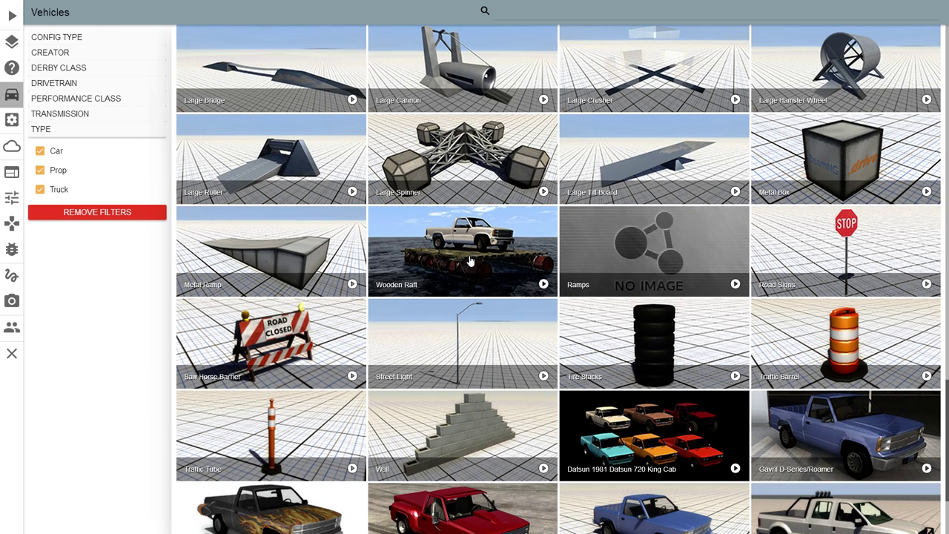
scroll(491, 278, down, 2)
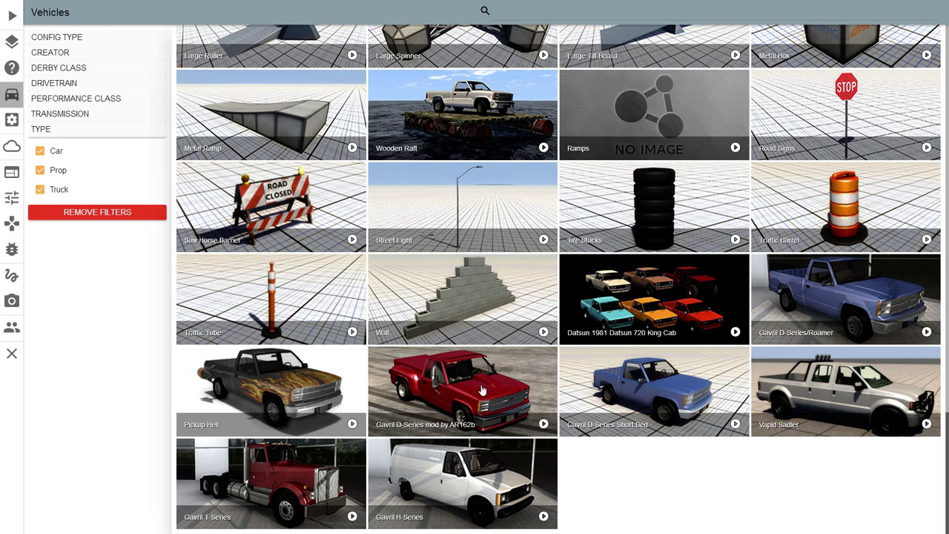
click(709, 378)
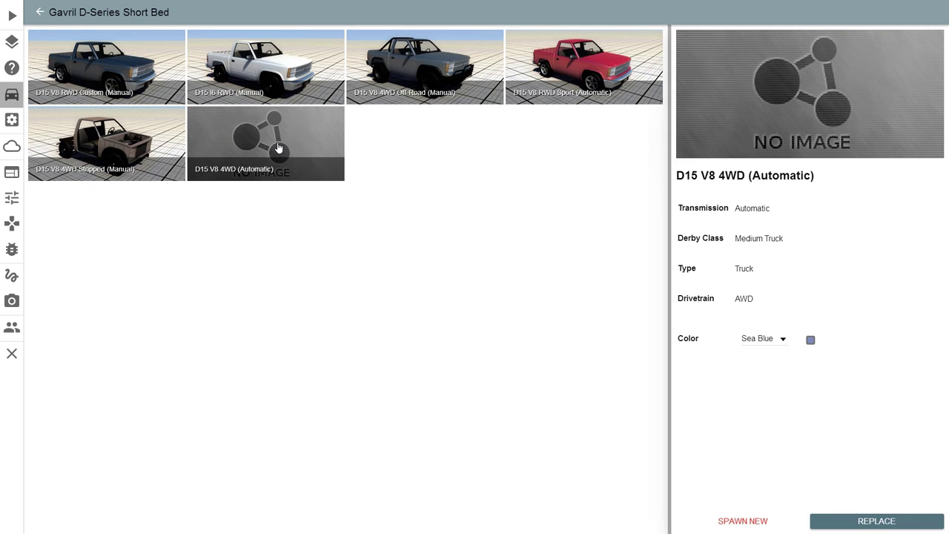
click(135, 57)
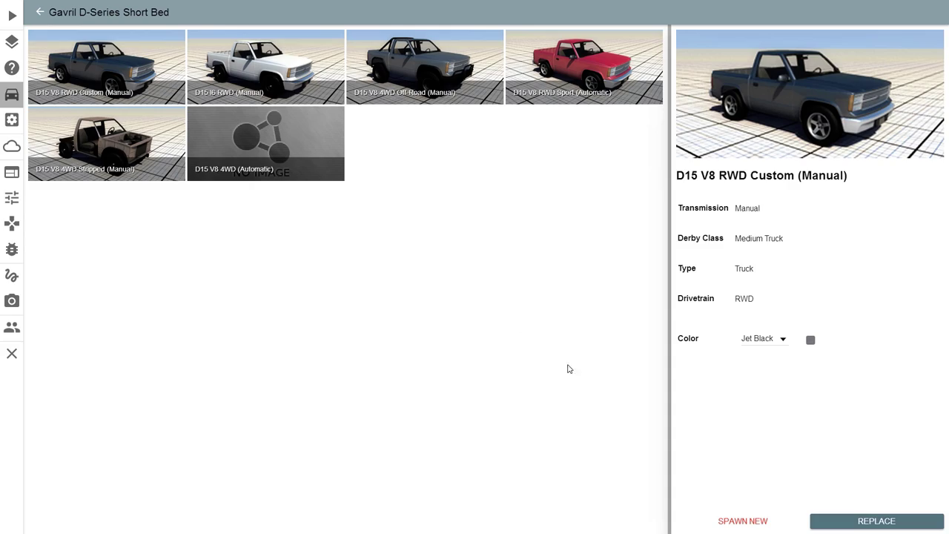
click(871, 521)
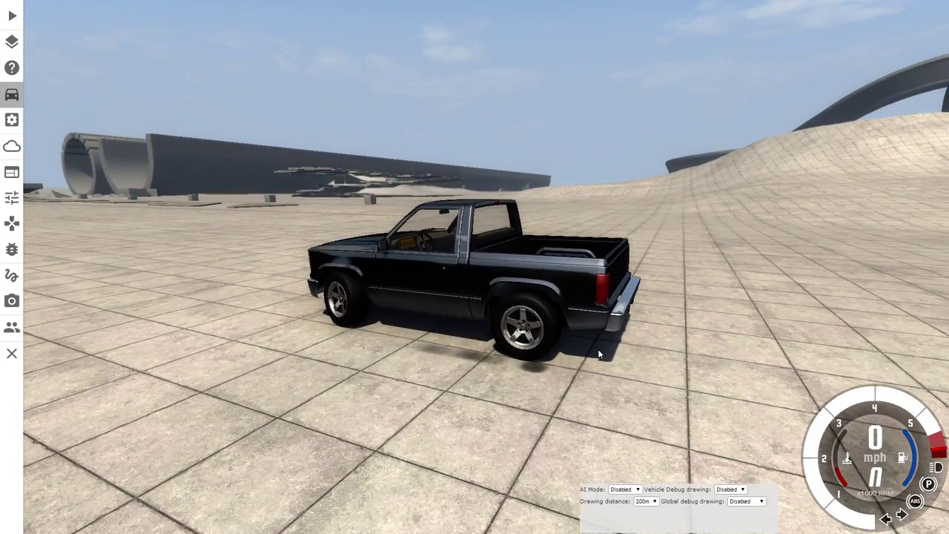
Launch the pickup with a burnout into a spin while cycling camera views.
key(Up)
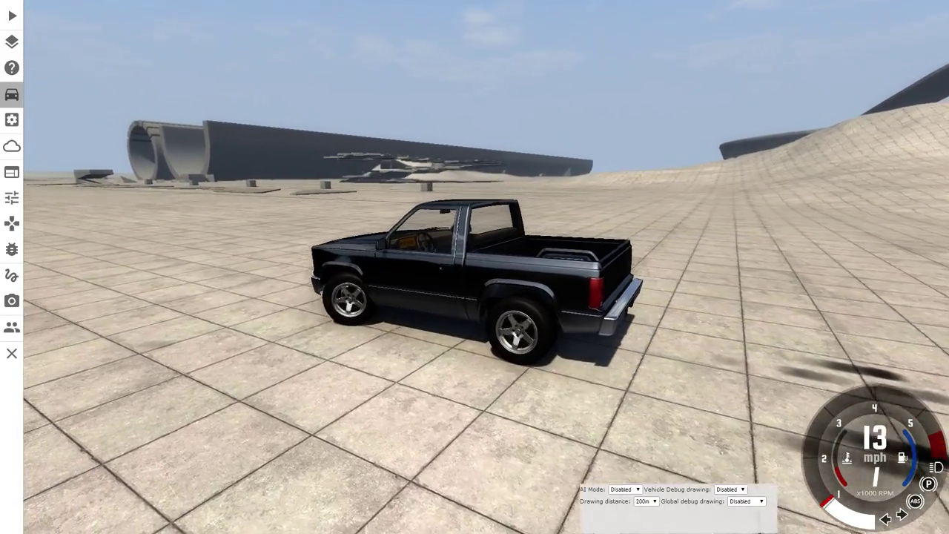
key(Up)
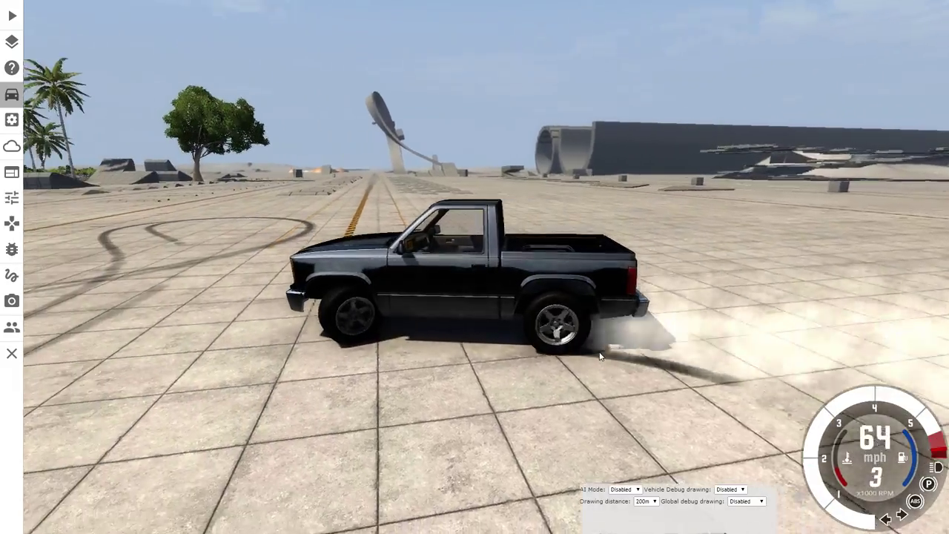
key(Up)
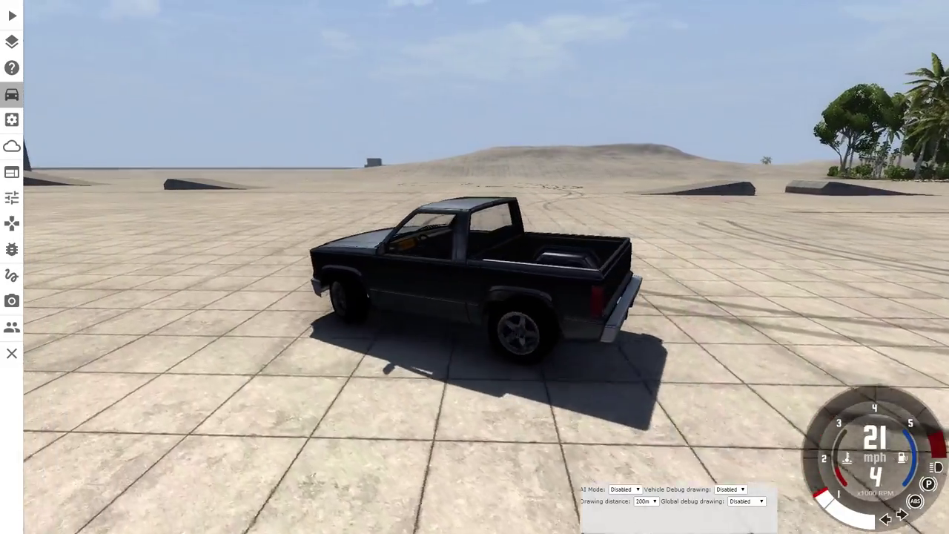
key(c)
key(c)
key(Up)
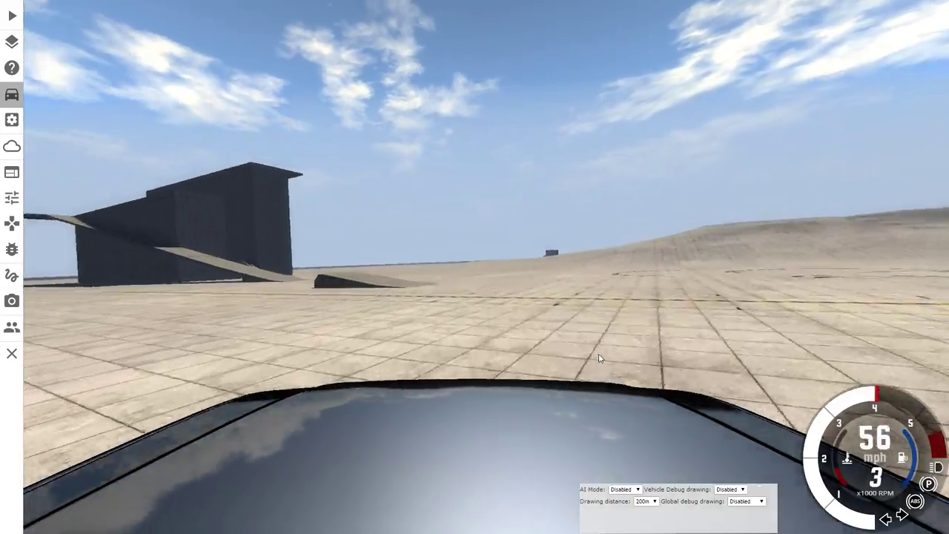
key(c)
key(c)
key(Down)
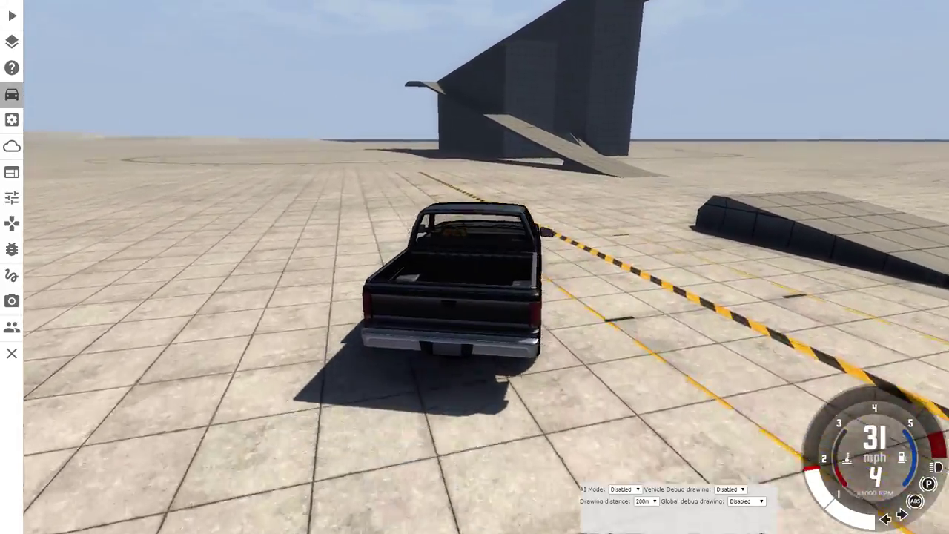
Turn the pickup toward the hill, jump off the crest, and reset it upright.
key(Up)
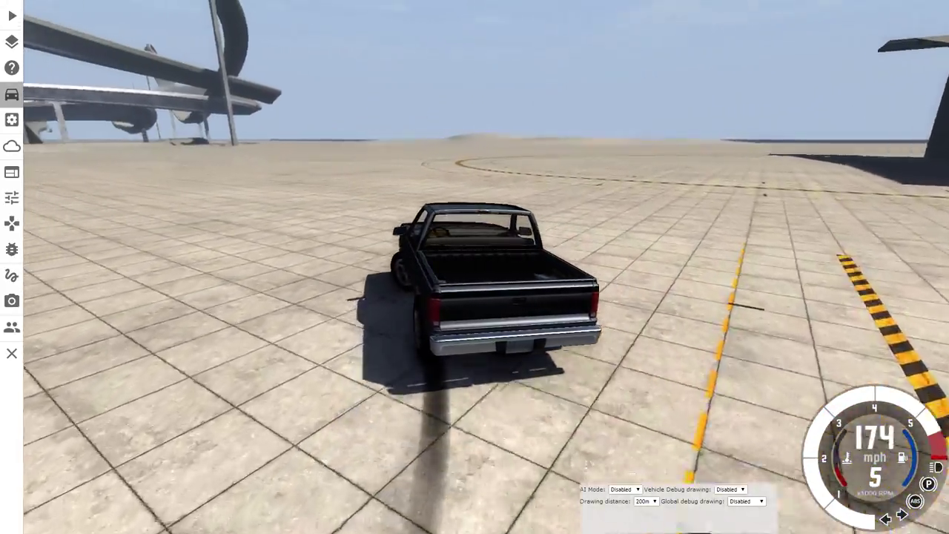
key(Down)
key(Left)
key(Up)
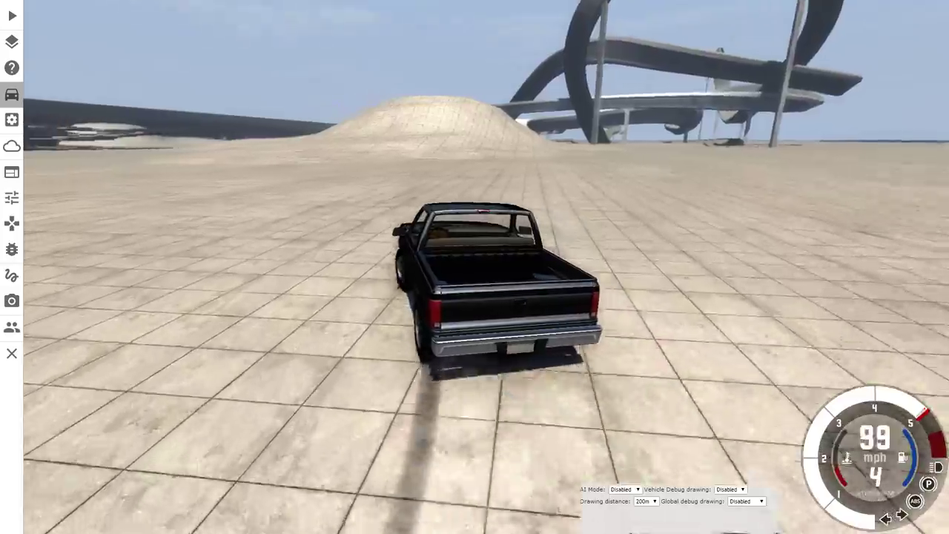
key(Down)
key(Up)
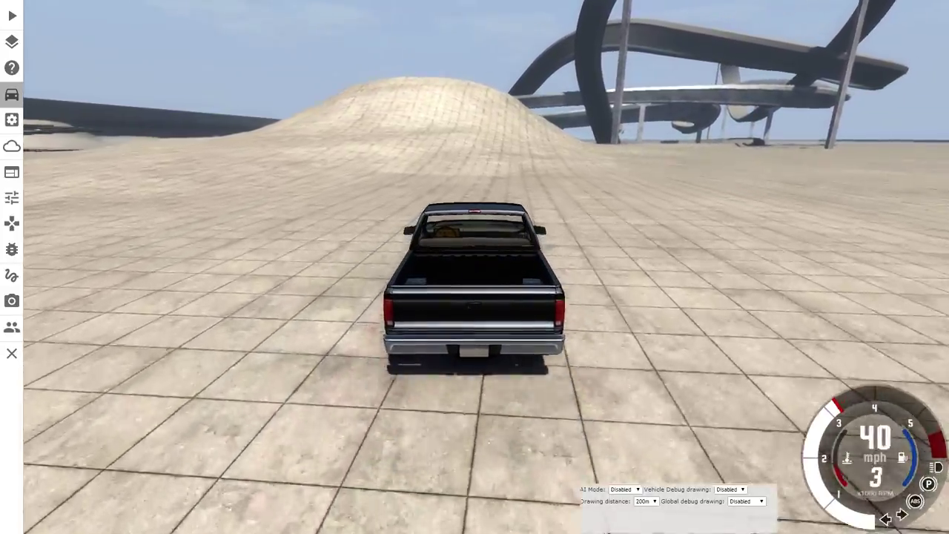
key(Up)
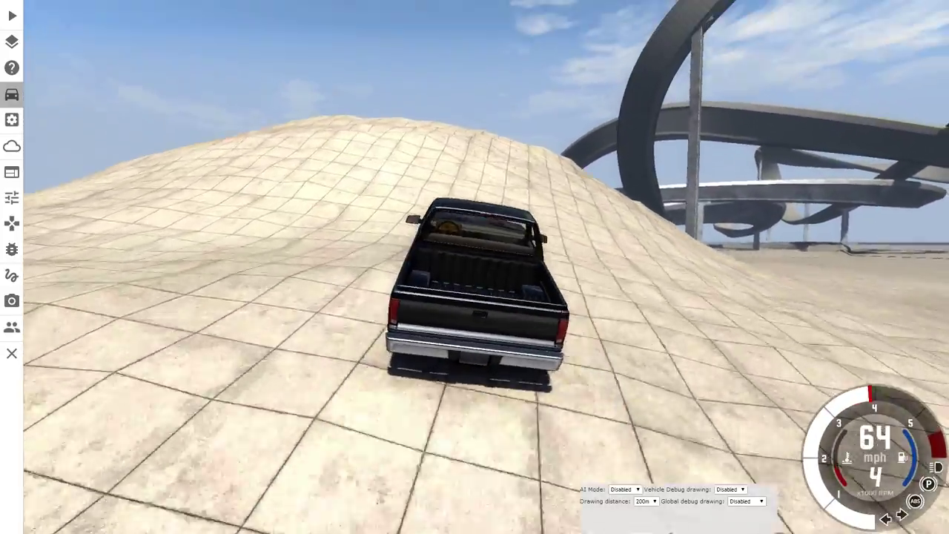
key(Up)
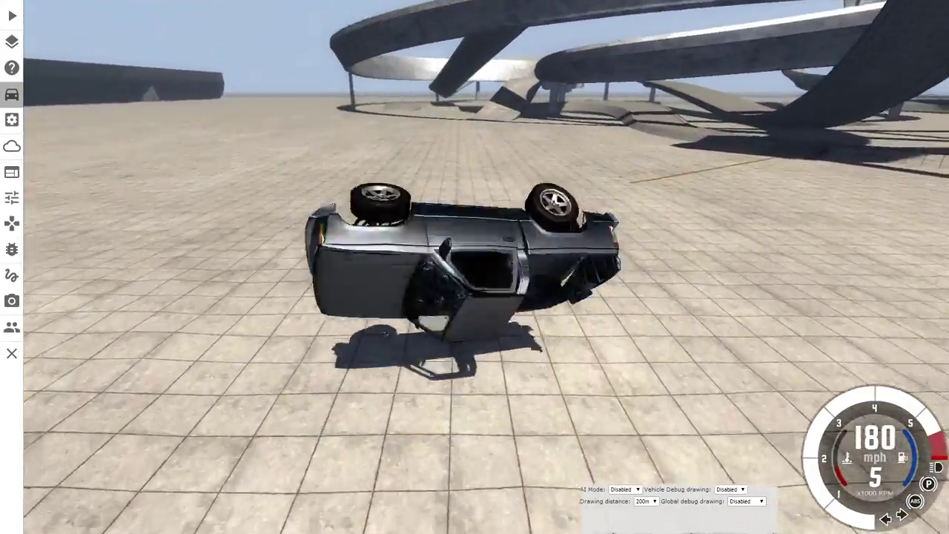
key(r)
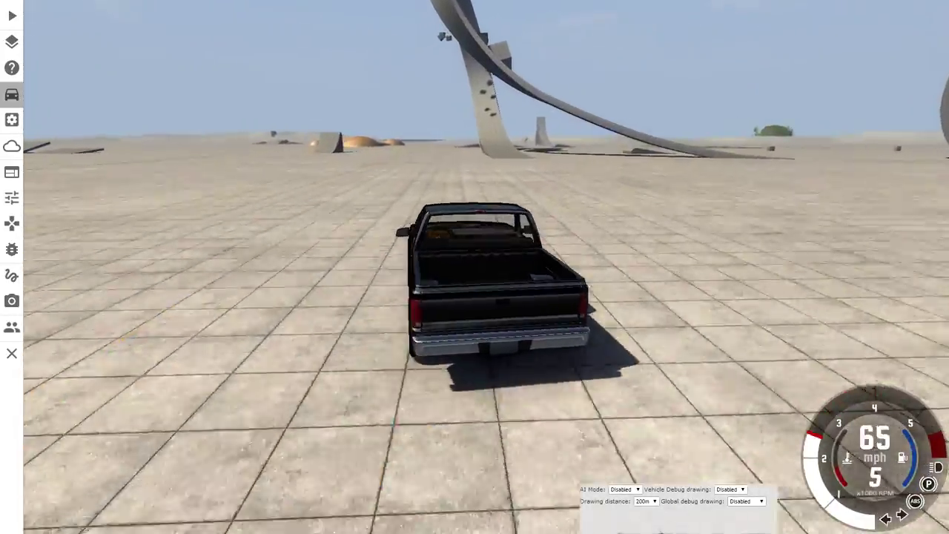
Accelerate the pickup to top speed, swerve left into a rollover, and reset it.
key(Down)
key(Down)
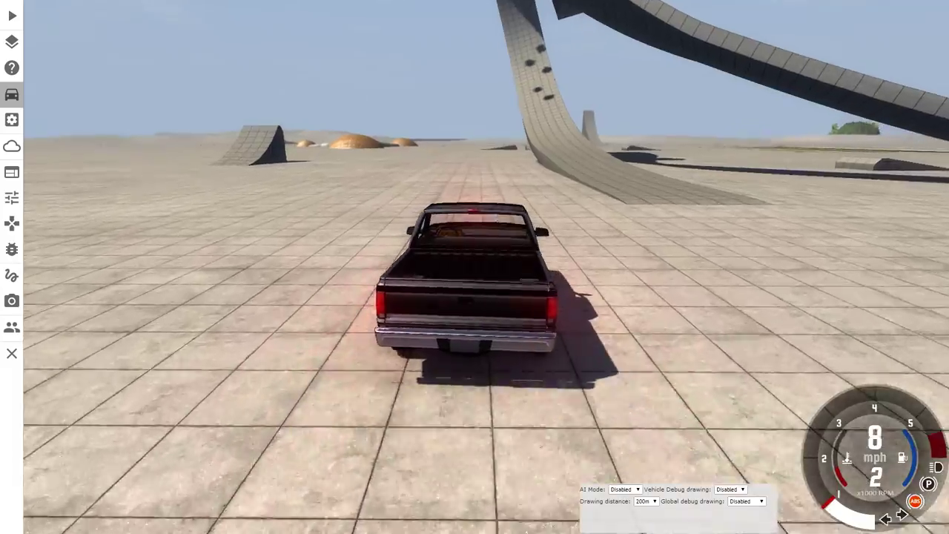
key(Up)
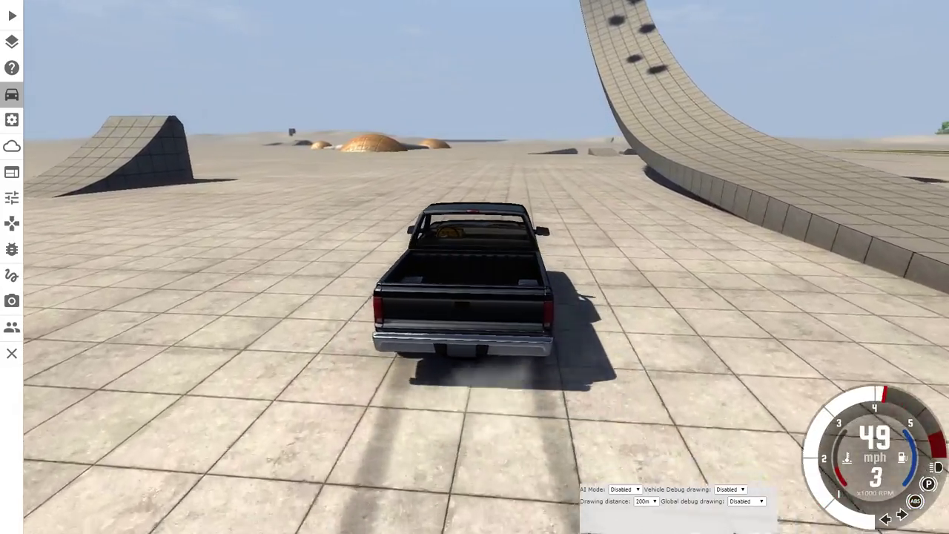
key(Up)
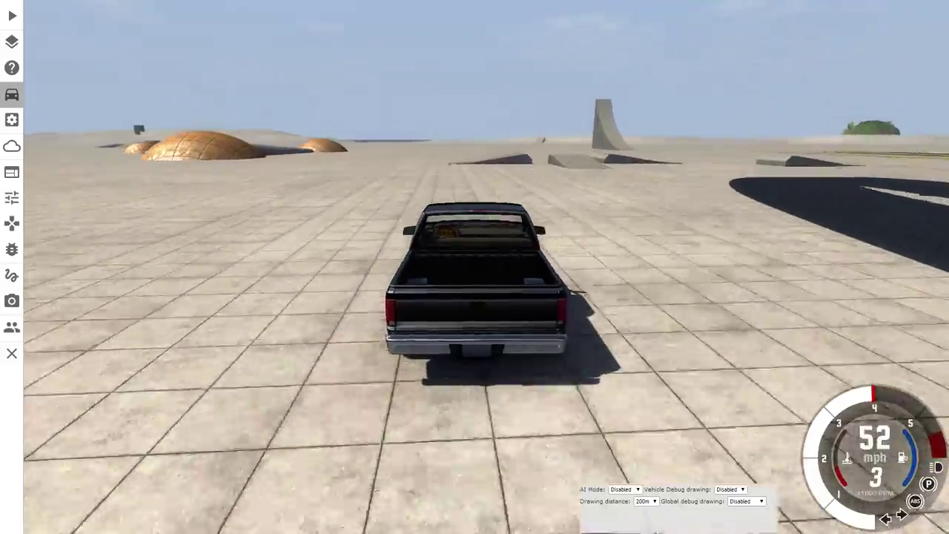
key(Up)
key(Left)
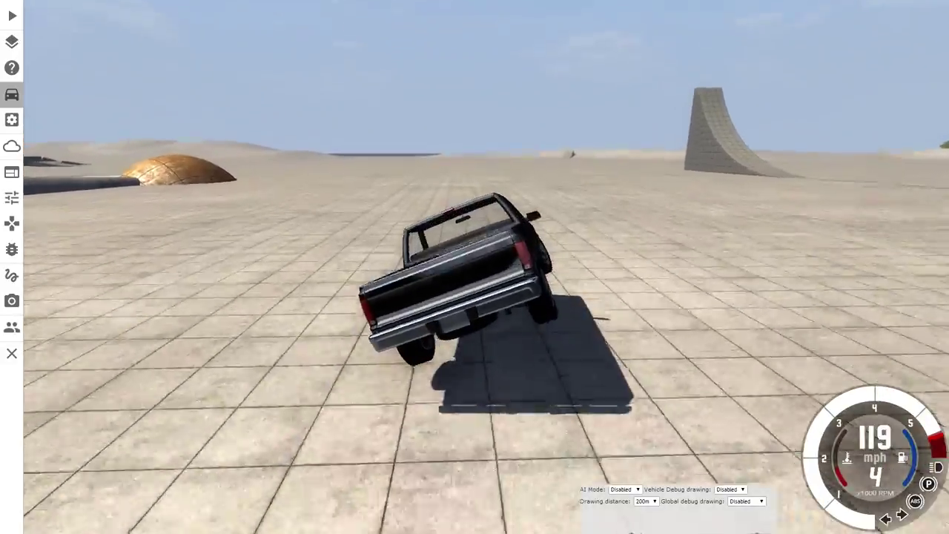
key(Up)
key(Left)
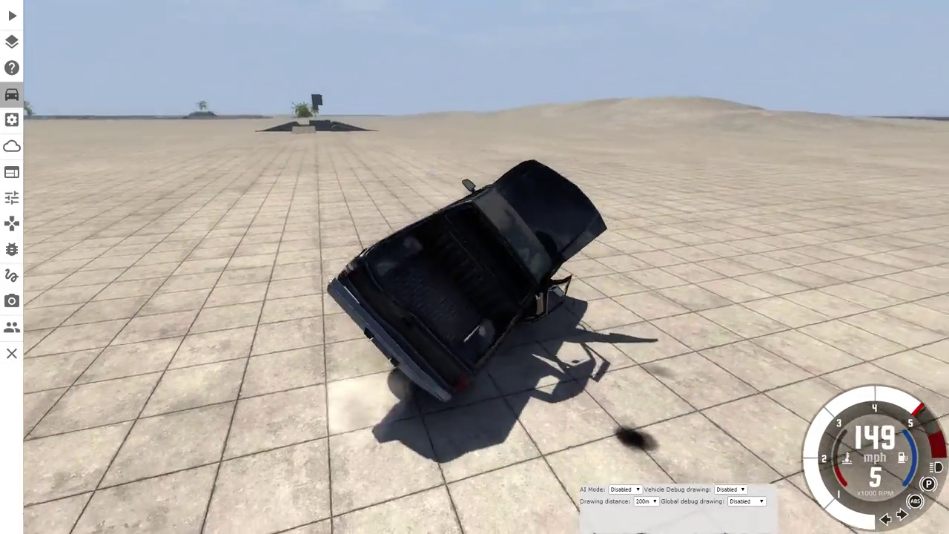
key(r)
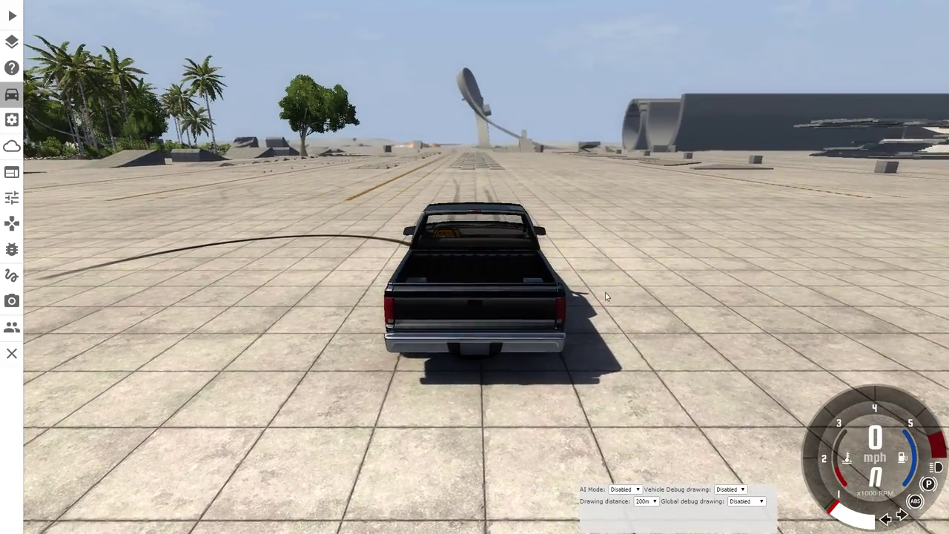
Load Pickup Hell in its Normal Power configuration in place of the D15.
key(ctrl+e)
scroll(520, 305, down, 1)
scroll(519, 305, down, 8)
scroll(489, 282, down, 8)
scroll(467, 267, down, 5)
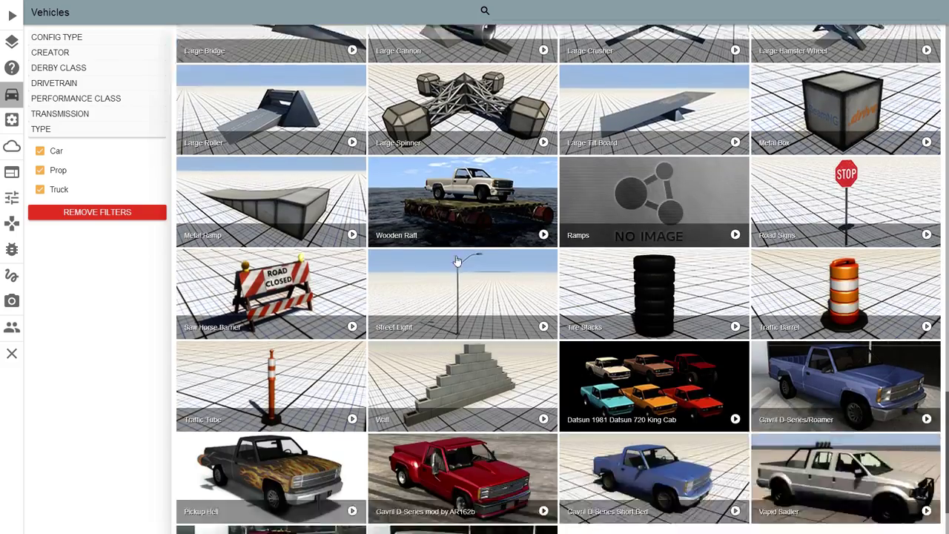
scroll(456, 260, down, 3)
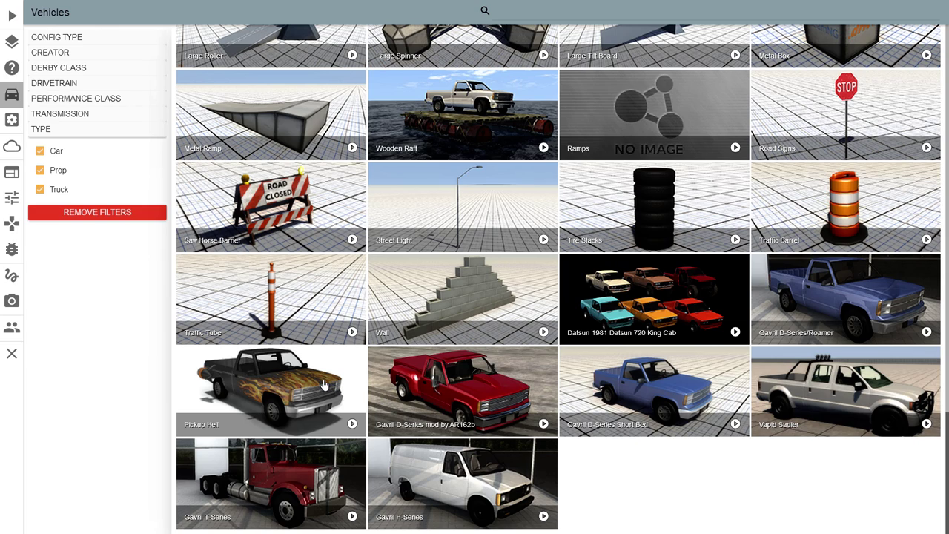
click(320, 385)
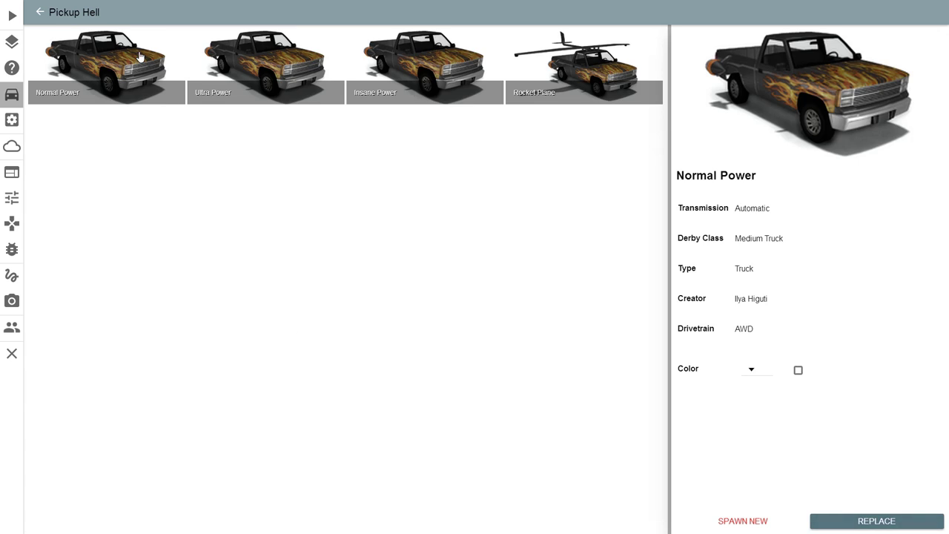
click(866, 523)
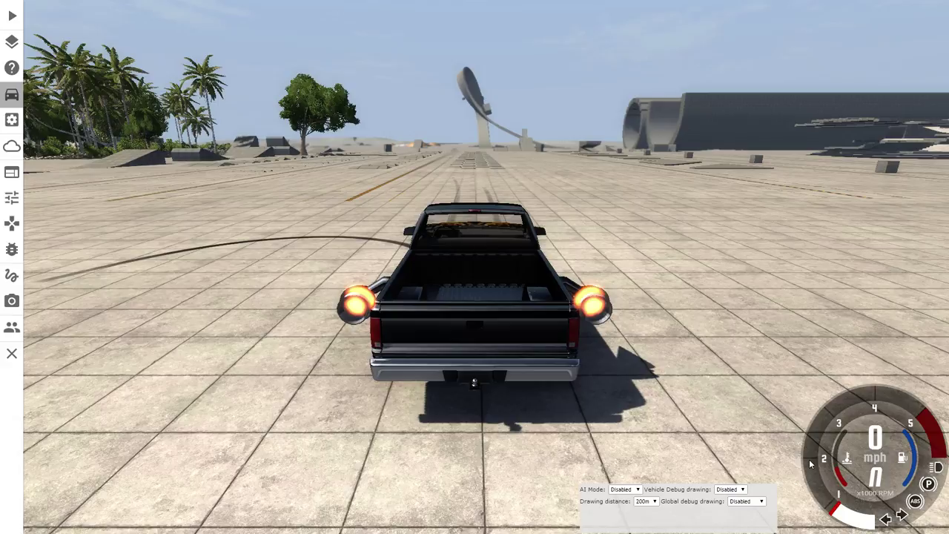
key(Up)
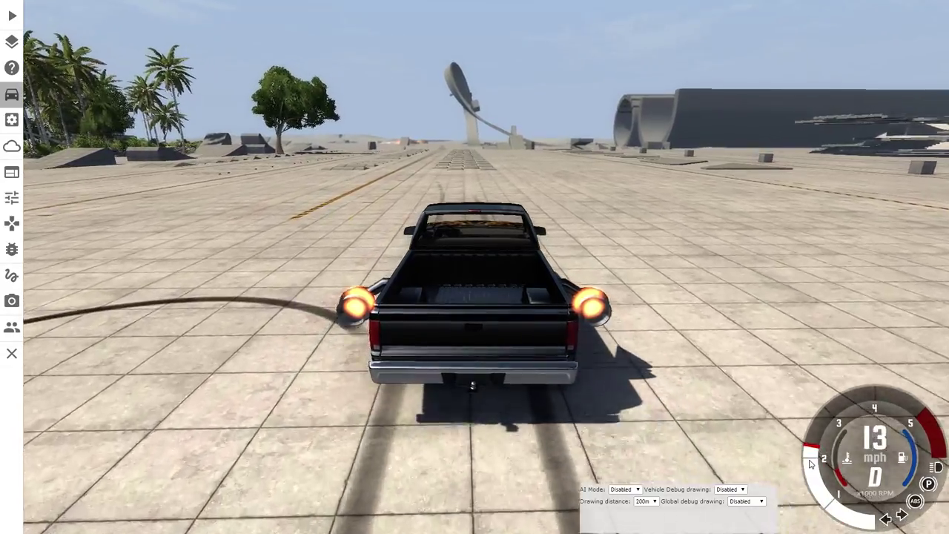
key(Up)
key(Left)
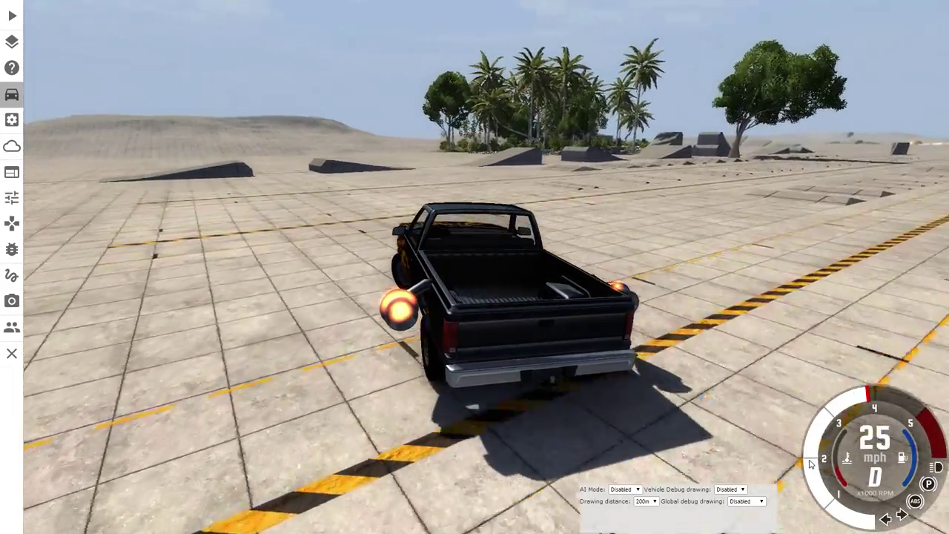
key(Up)
key(Left)
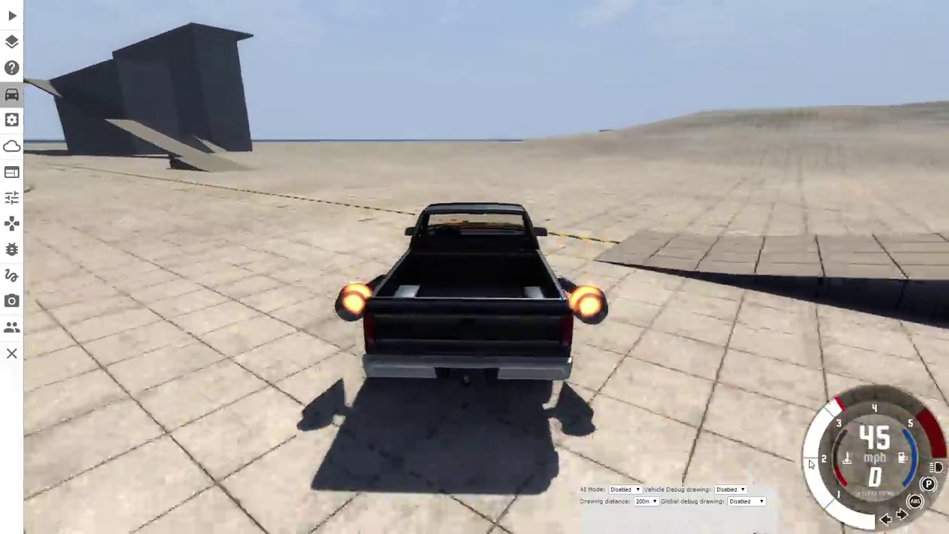
key(Up)
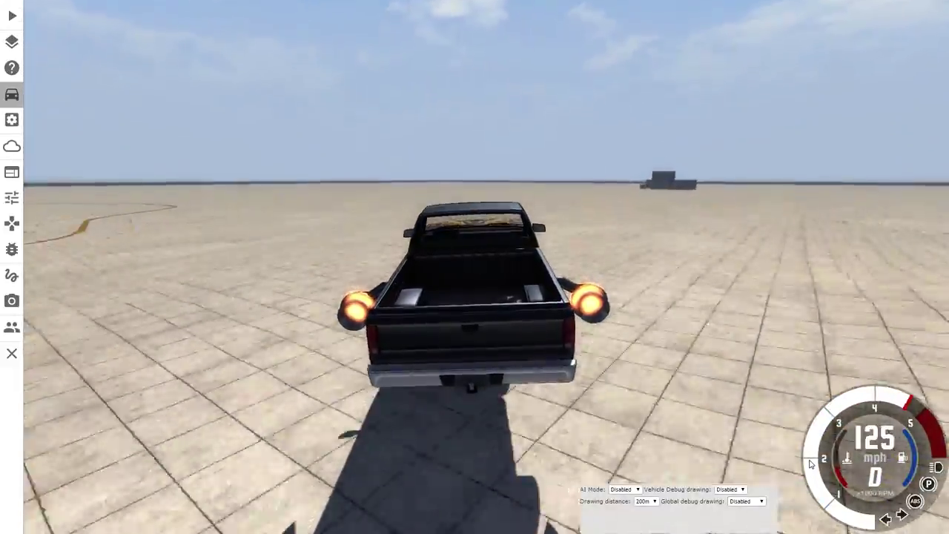
key(Up)
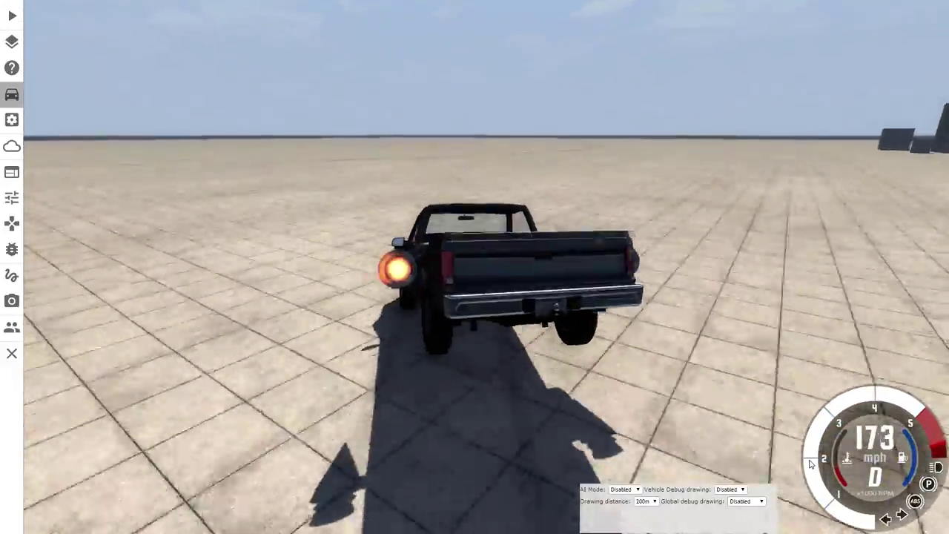
key(Left)
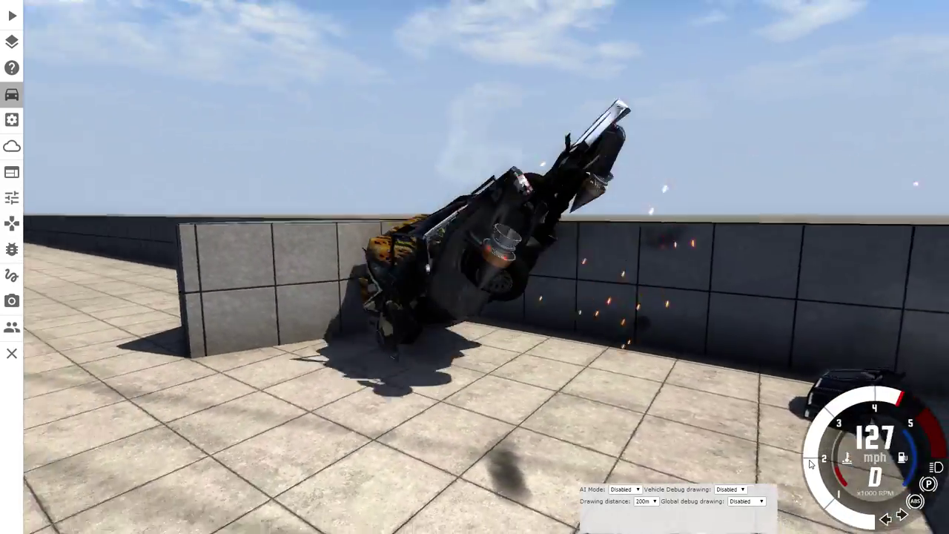
key(r)
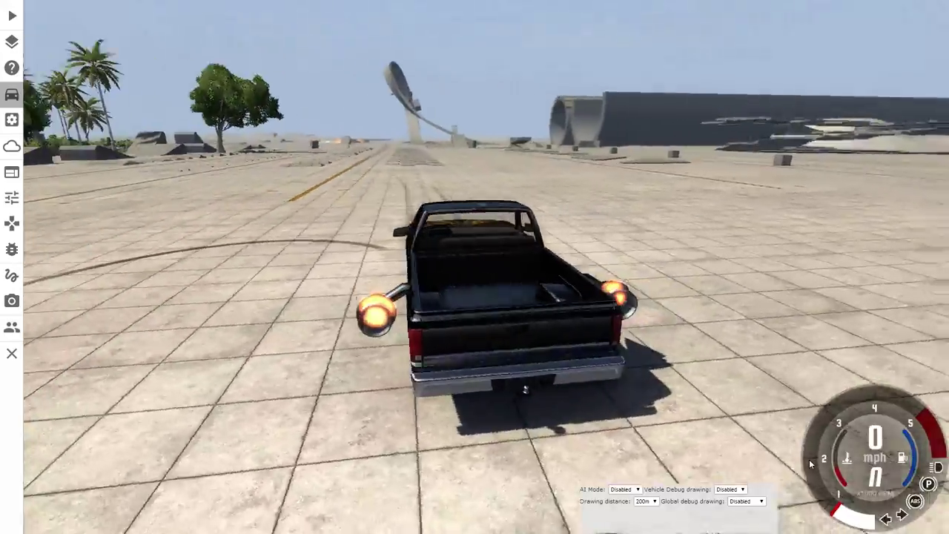
key(Up)
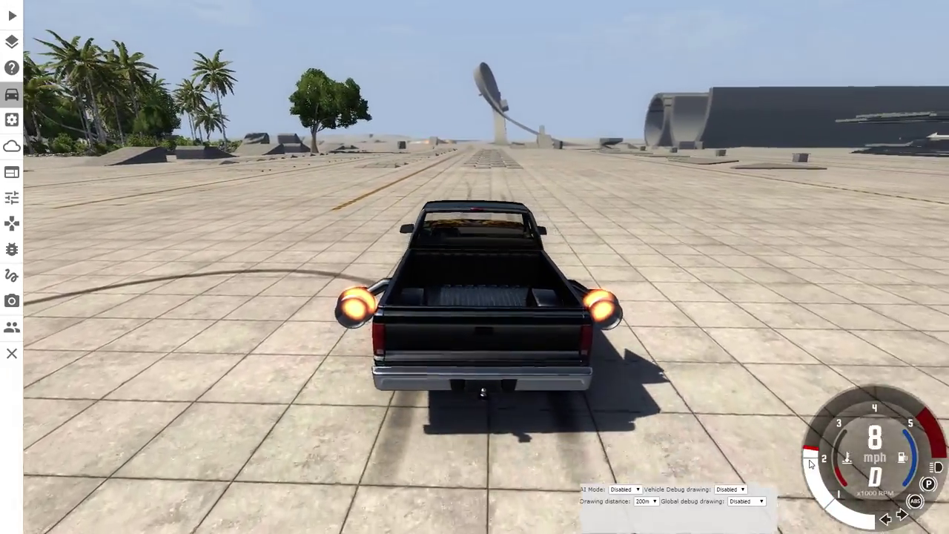
key(Up)
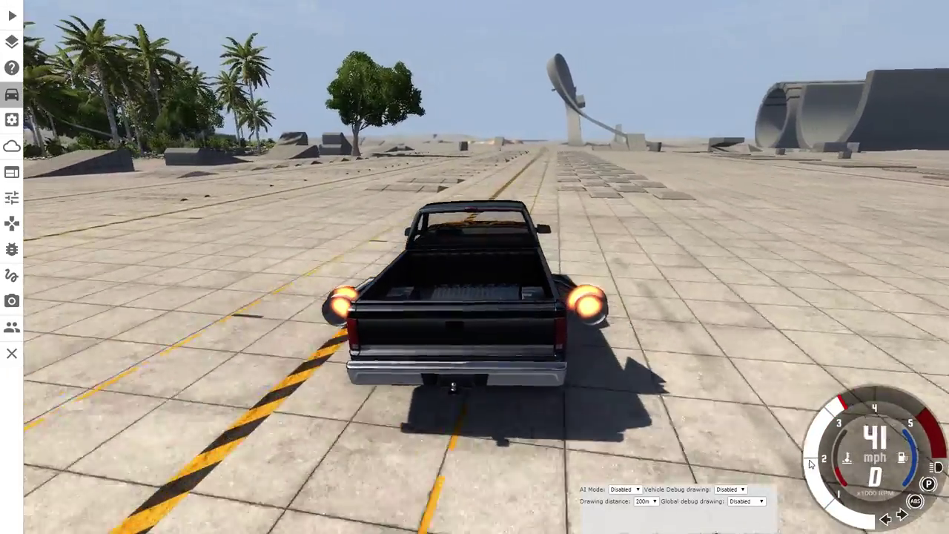
key(Up)
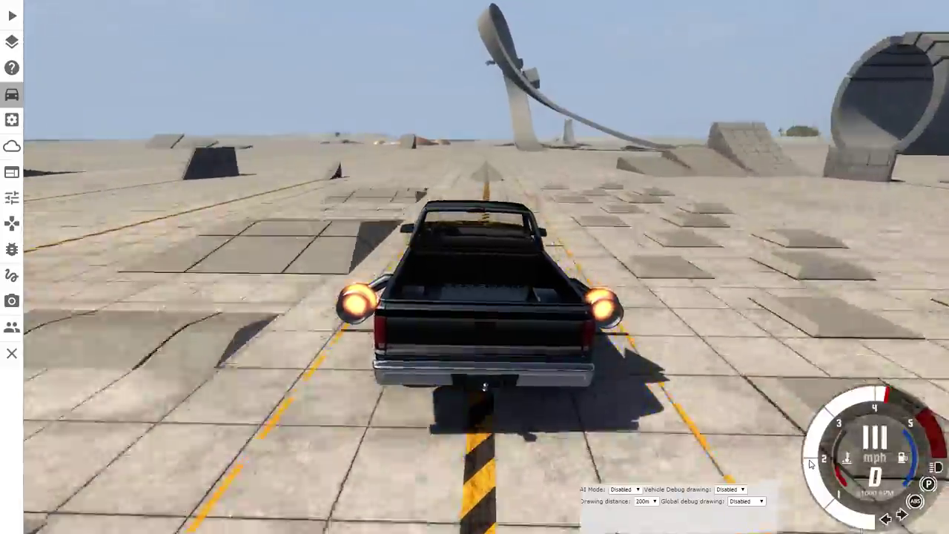
key(Up)
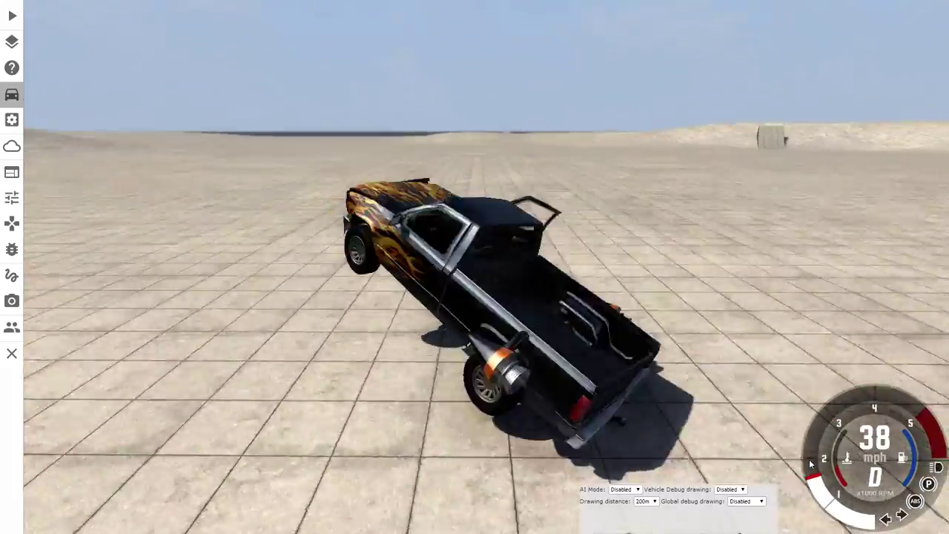
key(r)
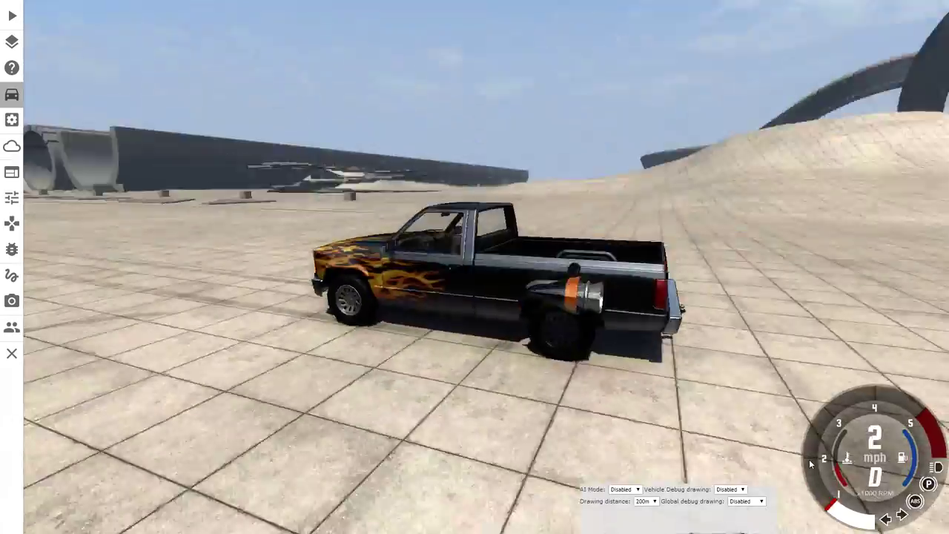
key(Up)
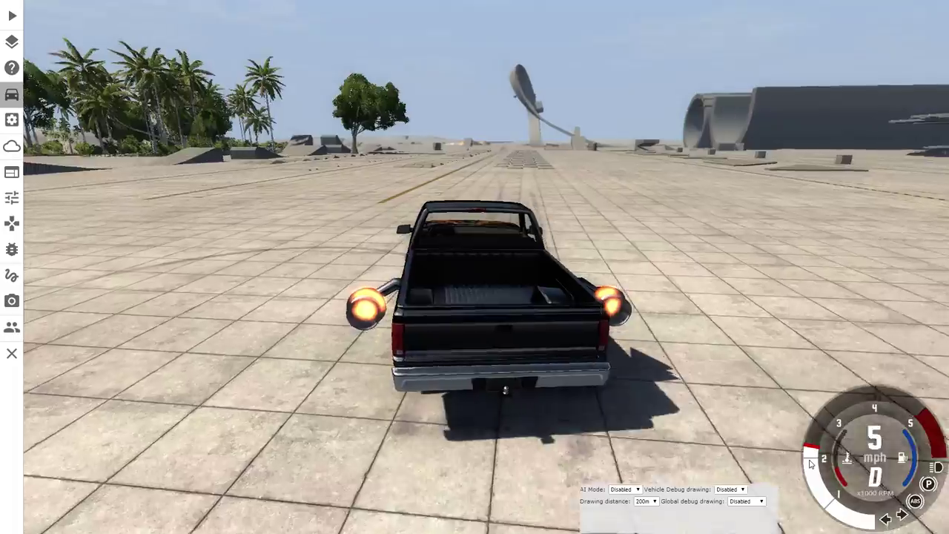
key(Up)
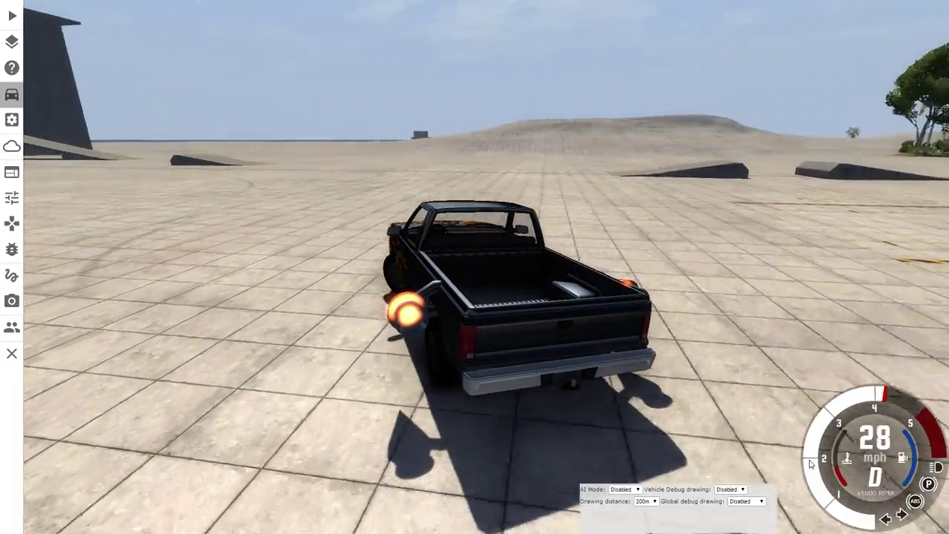
key(Up)
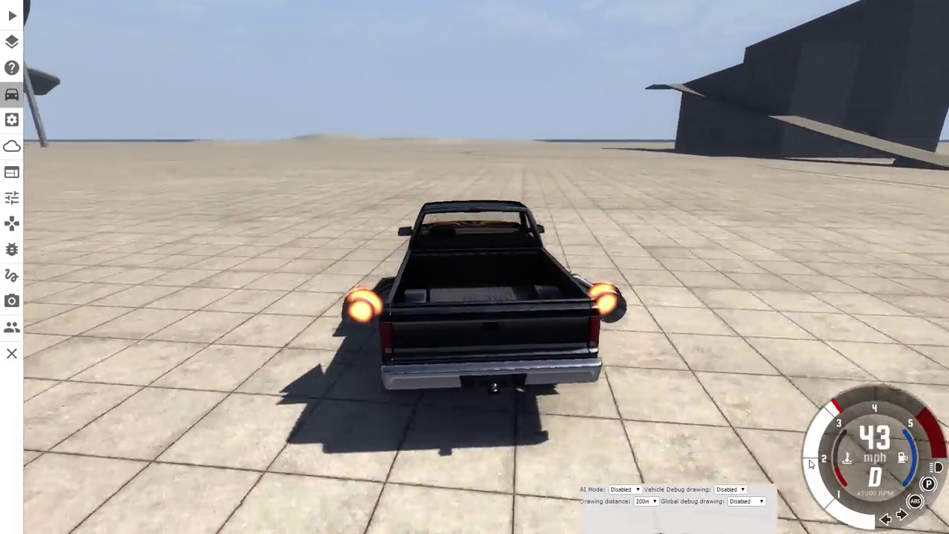
key(Up)
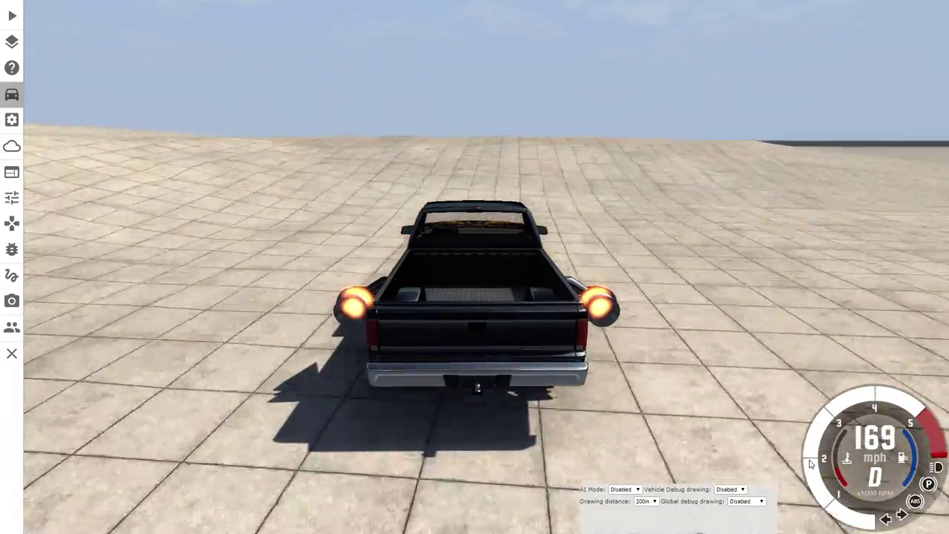
key(Up)
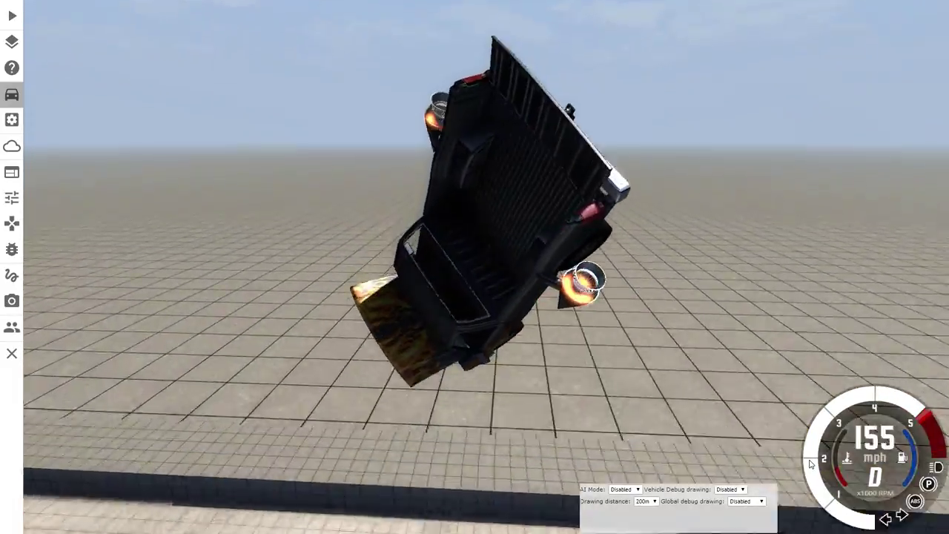
key(Up)
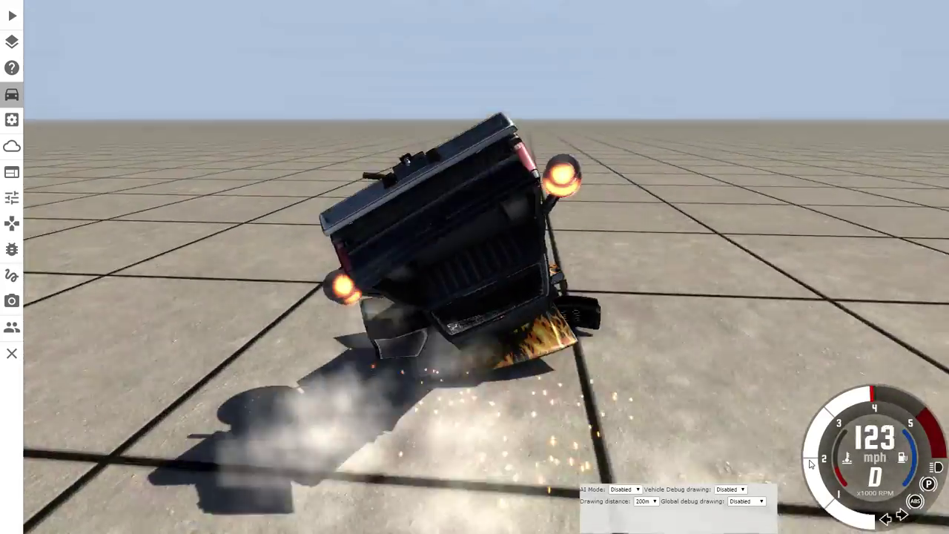
key(r)
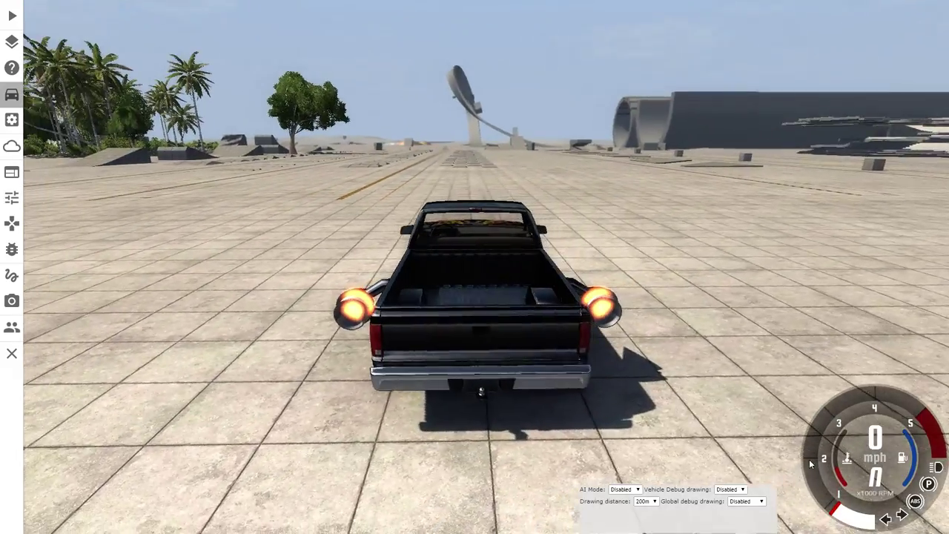
Respawn a fresh Pickup Hell in place of the current truck.
key(ctrl+e)
scroll(482, 297, down, 5)
scroll(335, 344, down, 5)
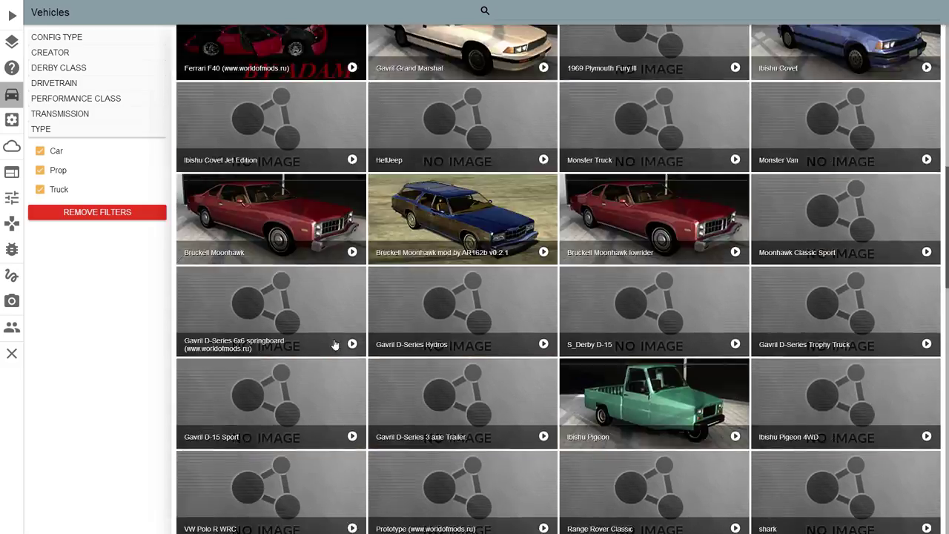
scroll(335, 344, down, 5)
scroll(370, 356, down, 5)
scroll(405, 378, down, 5)
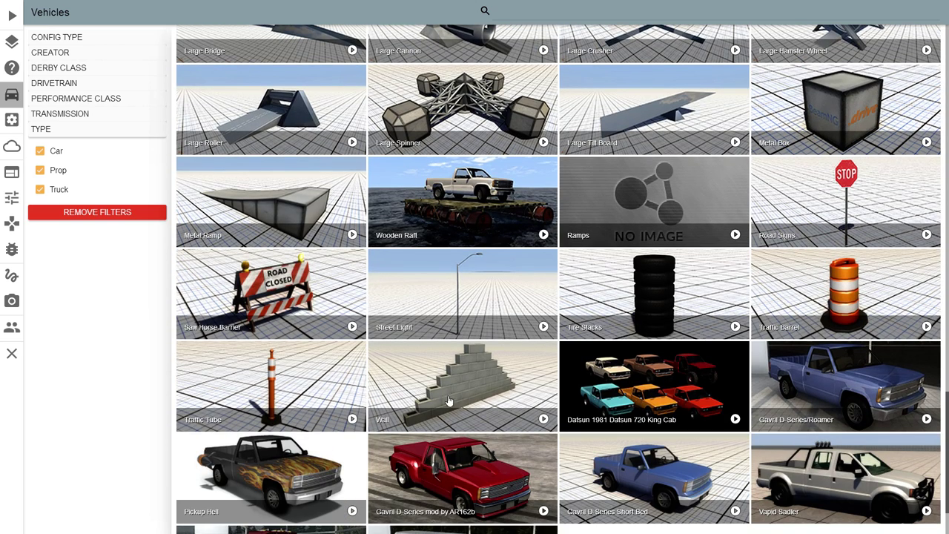
click(339, 454)
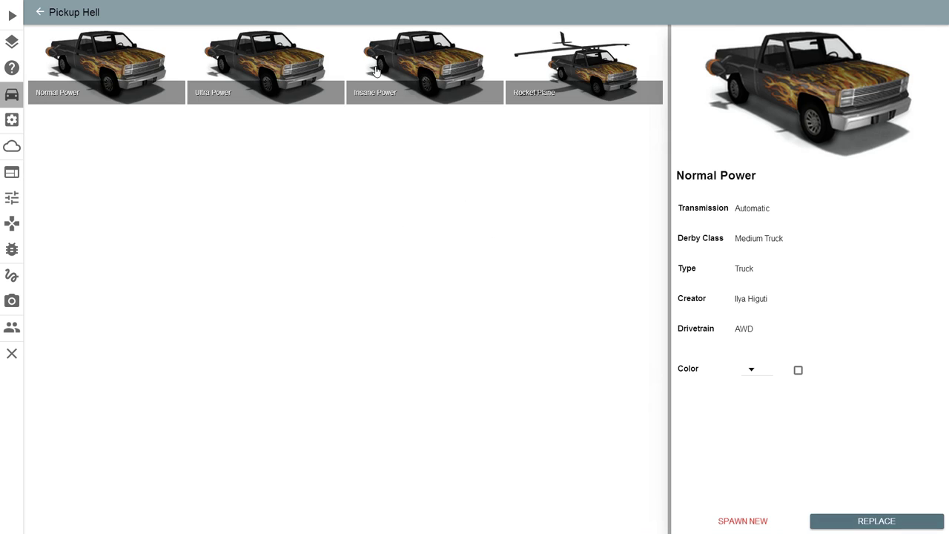
click(861, 524)
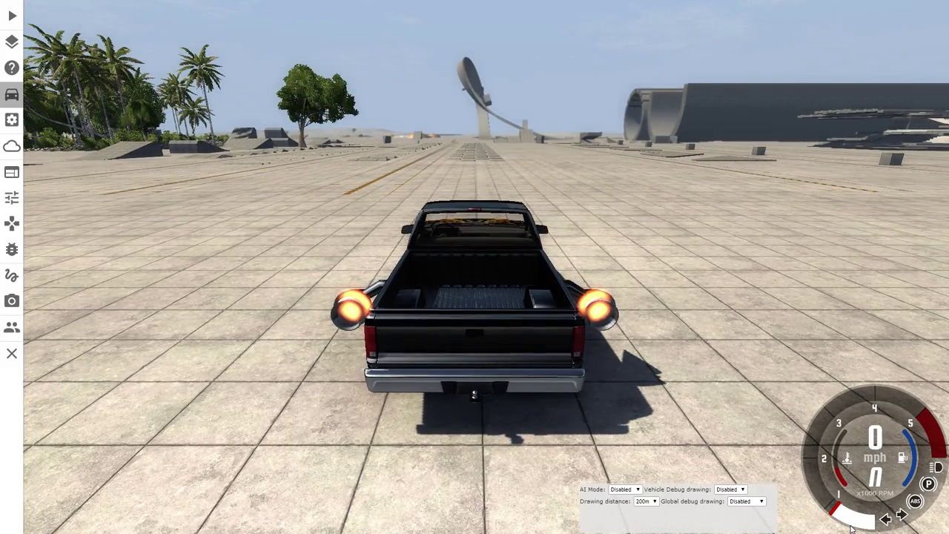
key(Up)
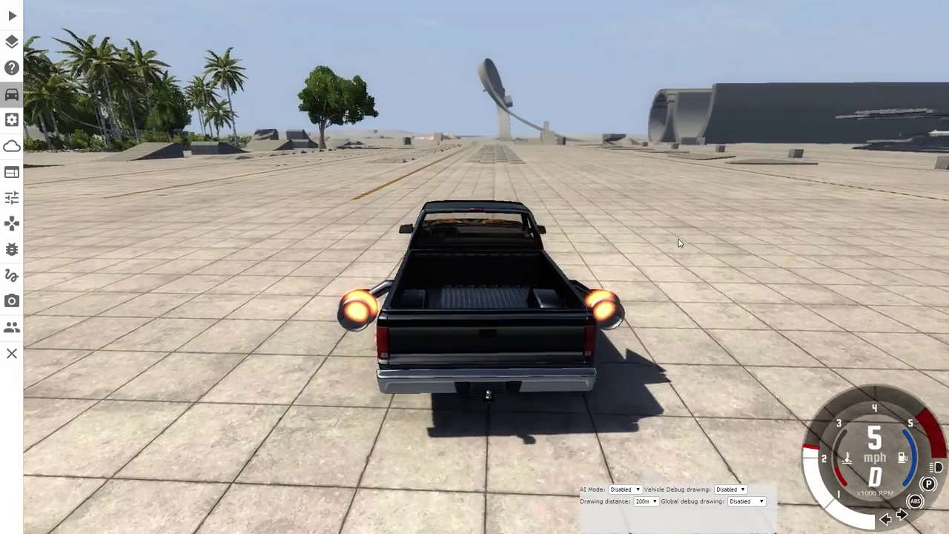
key(Left)
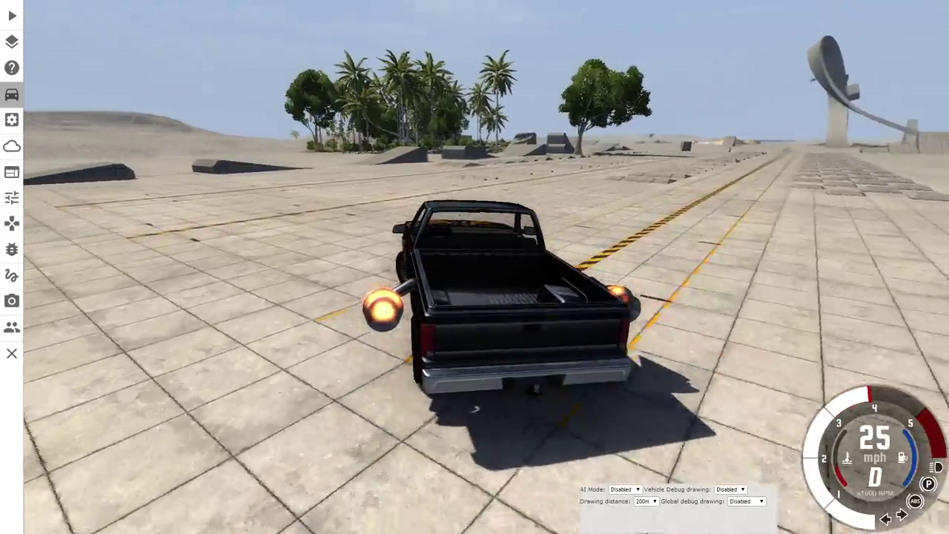
key(Down)
key(Up)
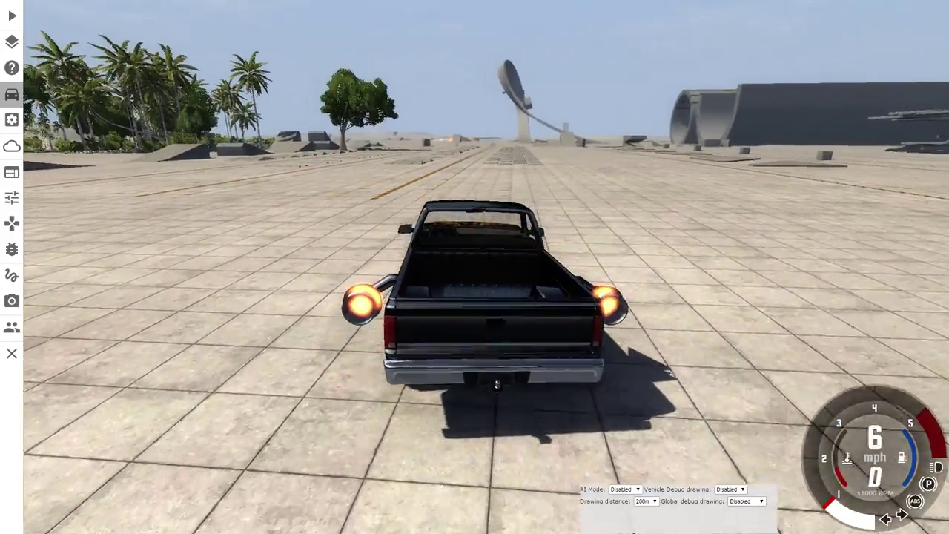
key(Left)
key(Left)
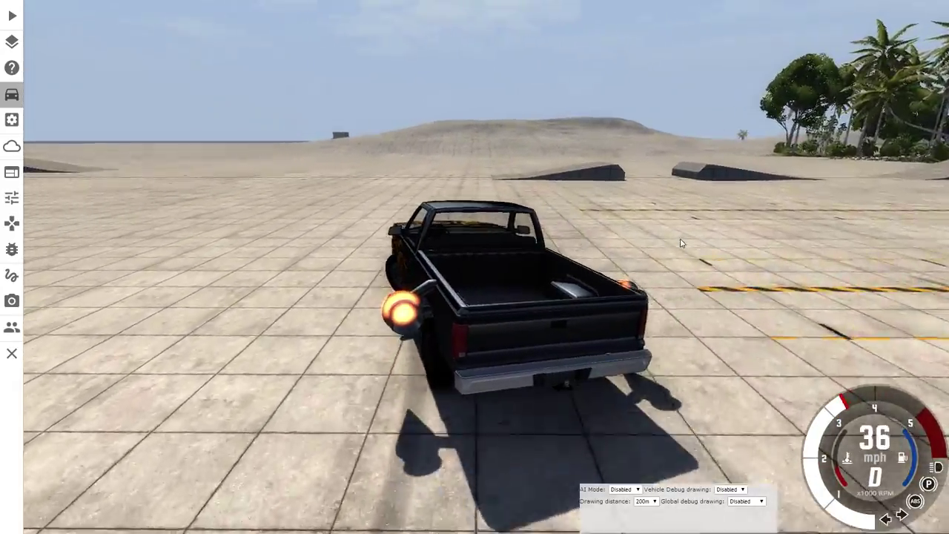
key(Down)
key(Up)
key(Up)
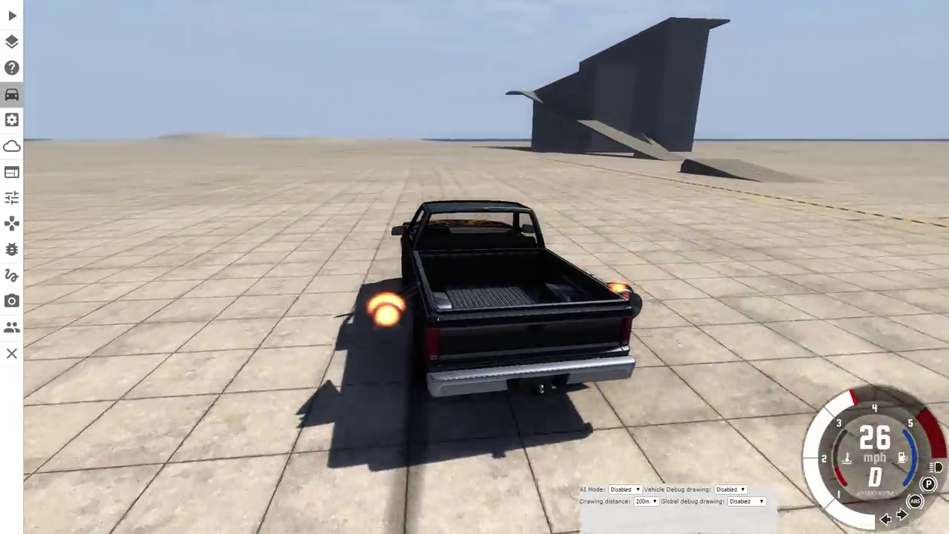
key(Left)
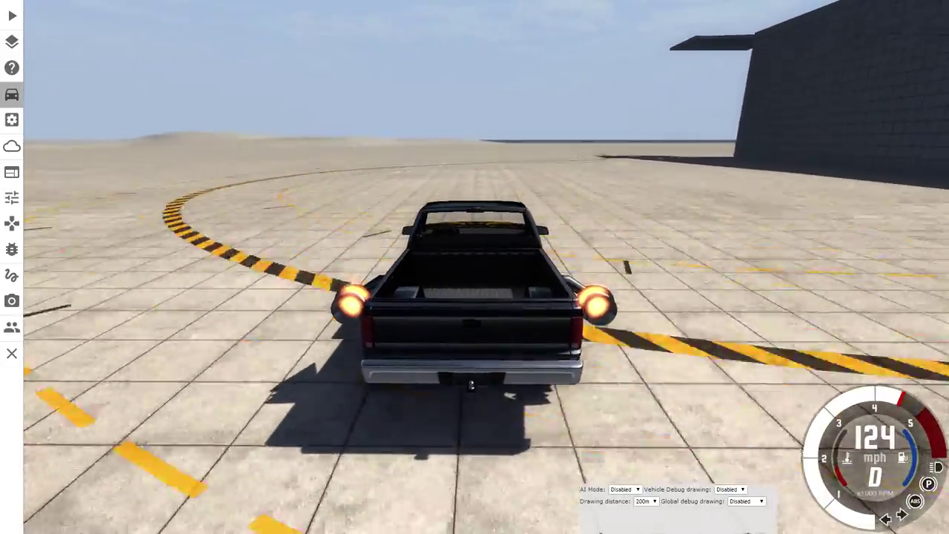
key(Up)
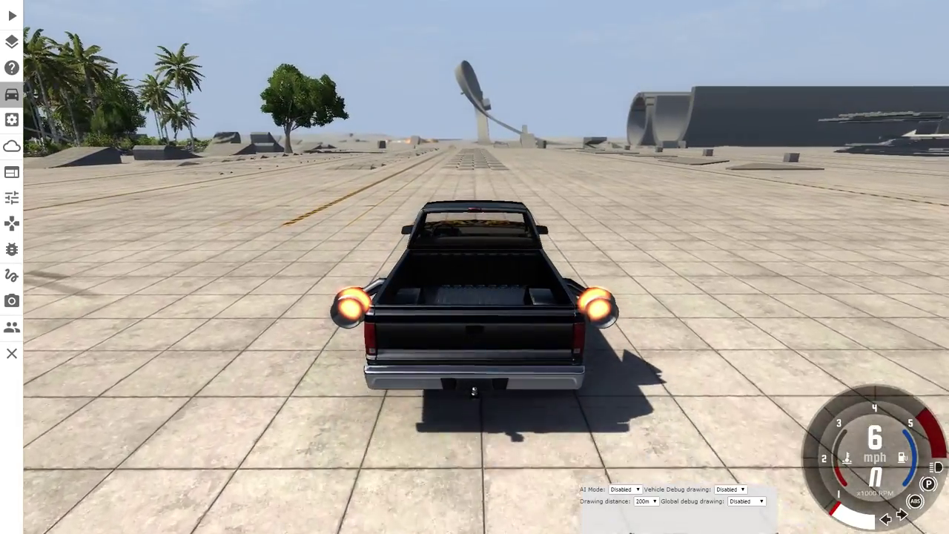
Load the Insane Power Pickup Hell in place of the current truck.
key(ctrl+e)
scroll(419, 277, down, 5)
scroll(419, 277, down, 5)
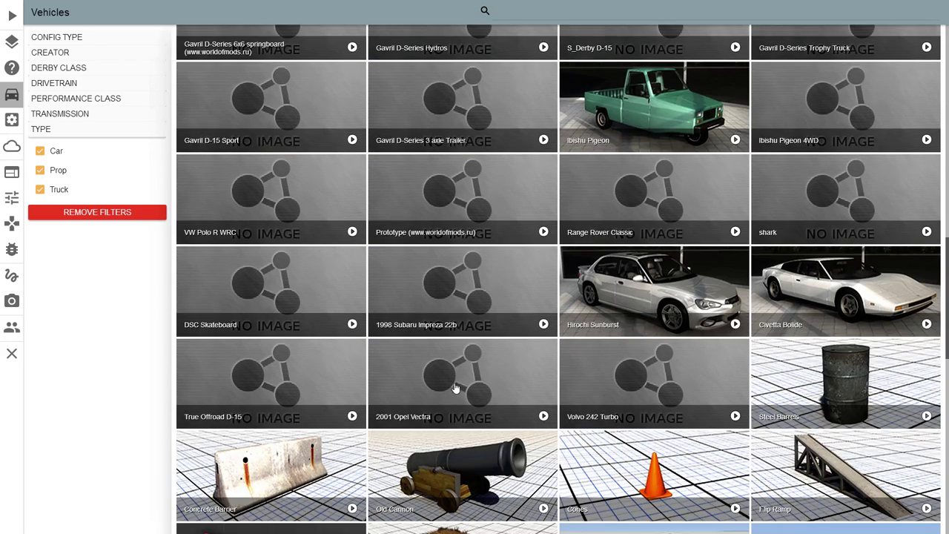
scroll(419, 277, down, 5)
scroll(430, 370, down, 5)
scroll(437, 437, down, 3)
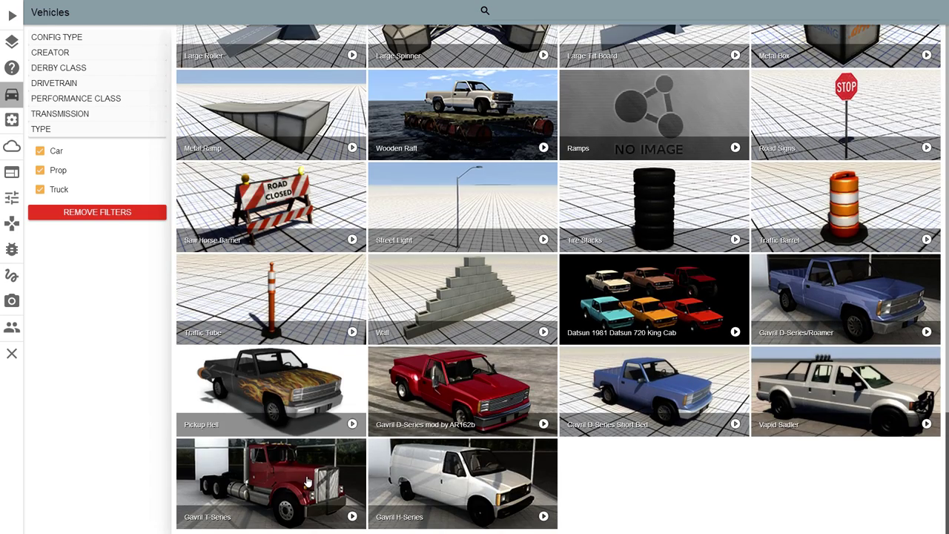
click(292, 409)
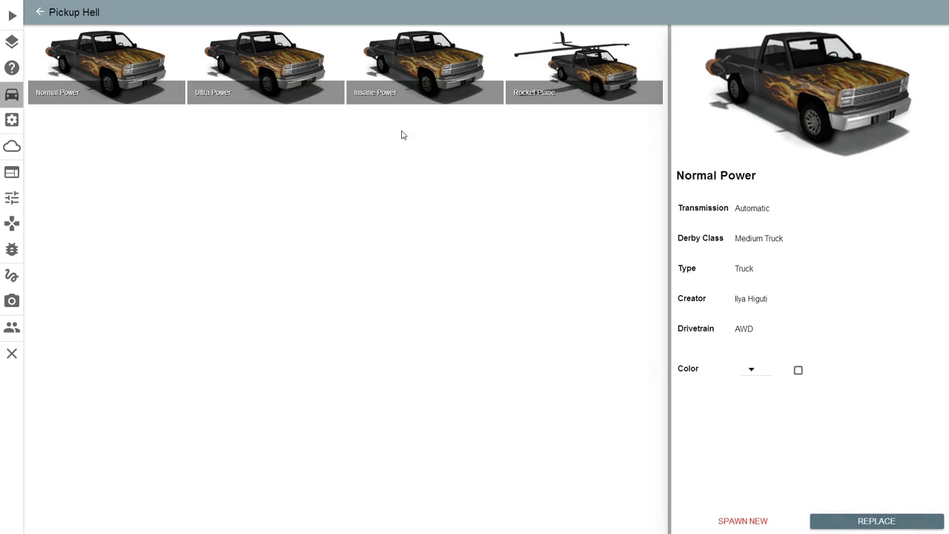
click(853, 521)
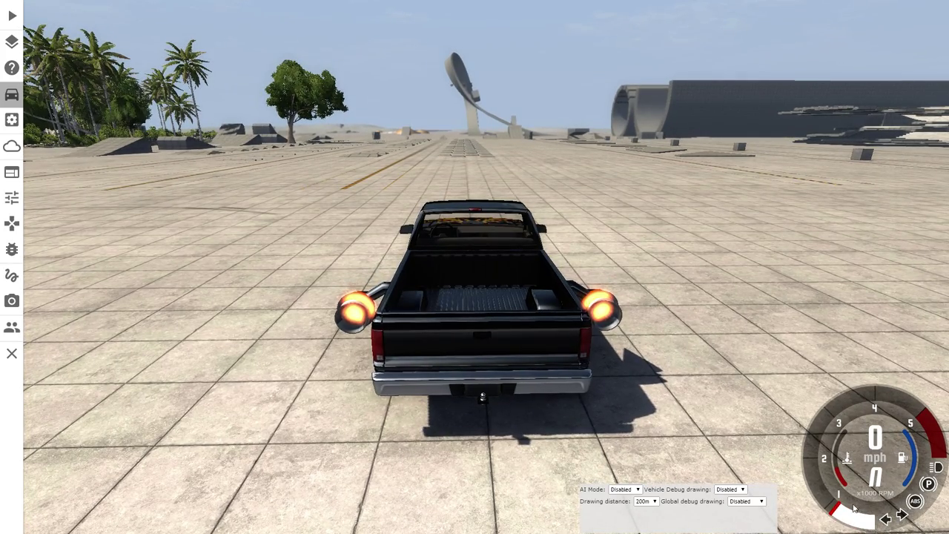
Drive the Insane Power pickup with boosters firing, then reset it after crashing.
key(Up)
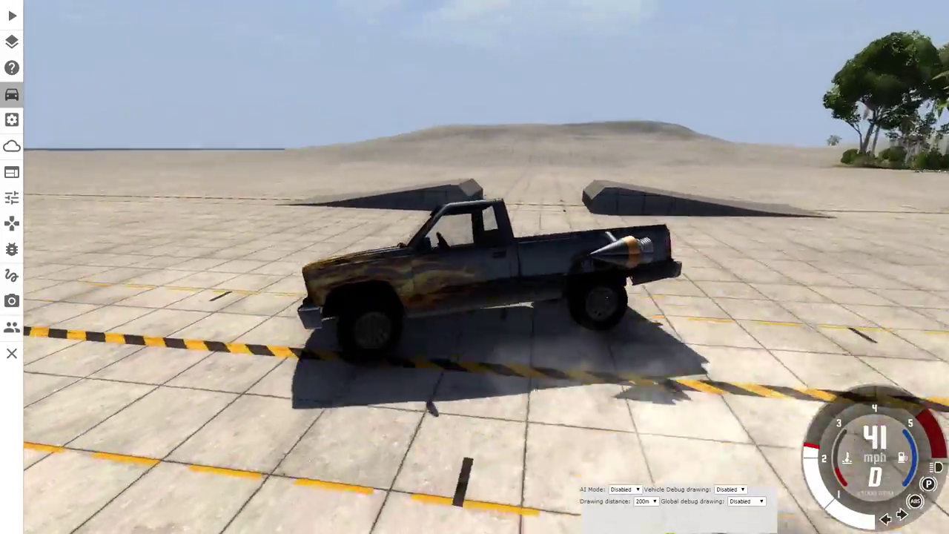
key(Up)
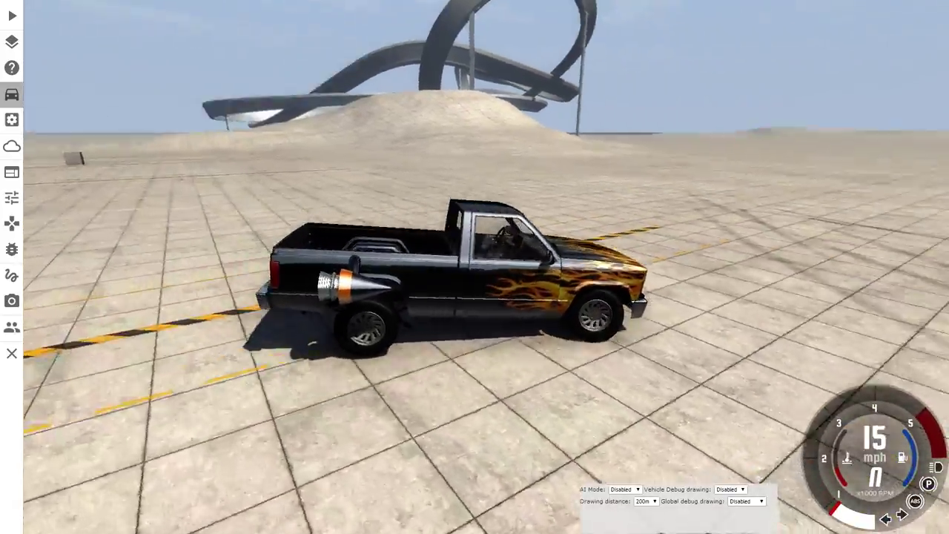
key(Up)
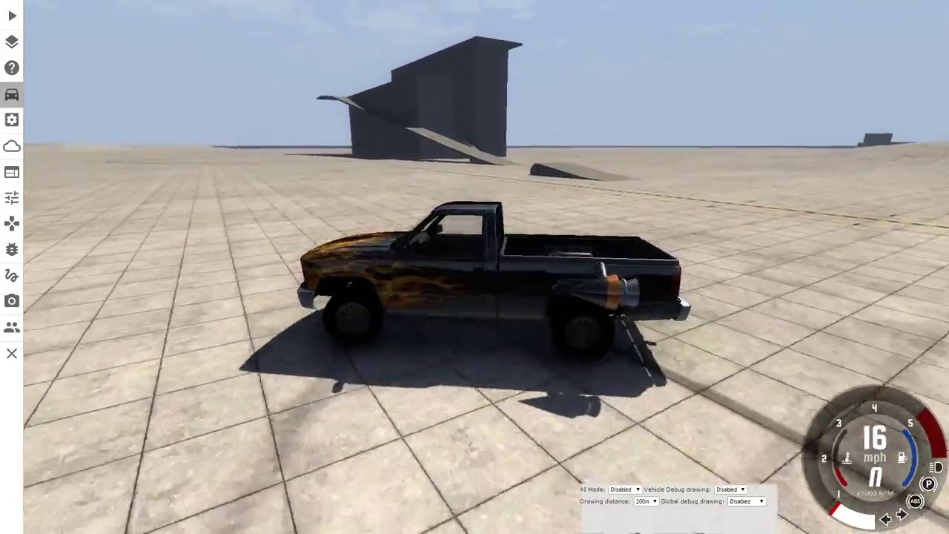
key(Up)
key(Up)
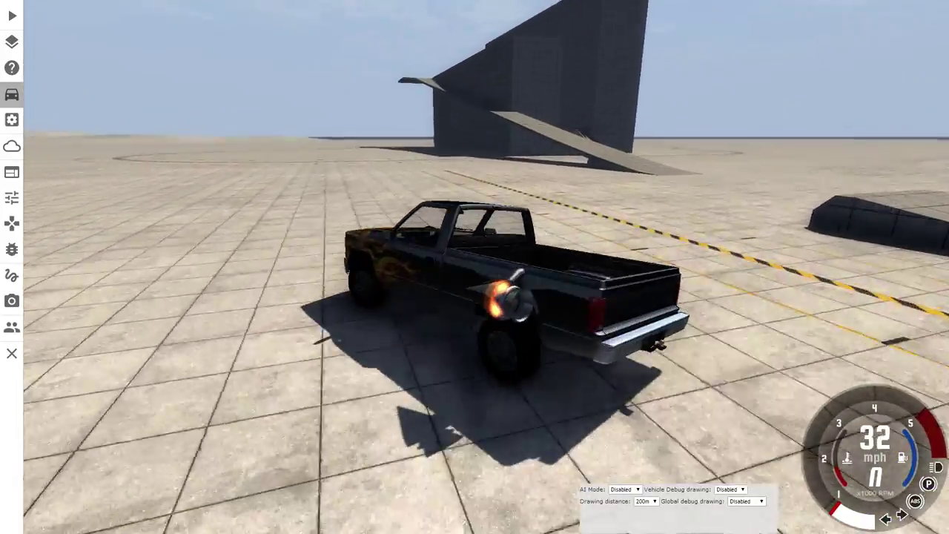
key(Up)
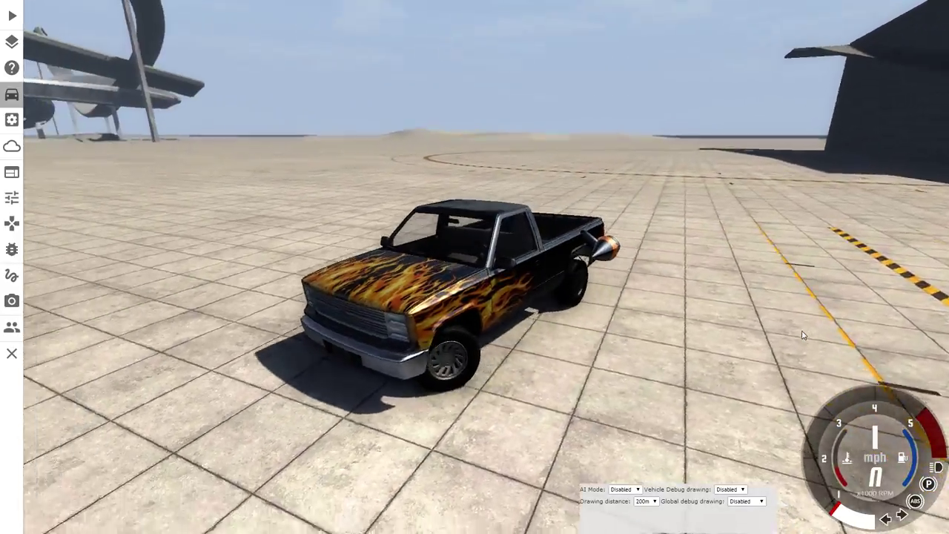
key(Up)
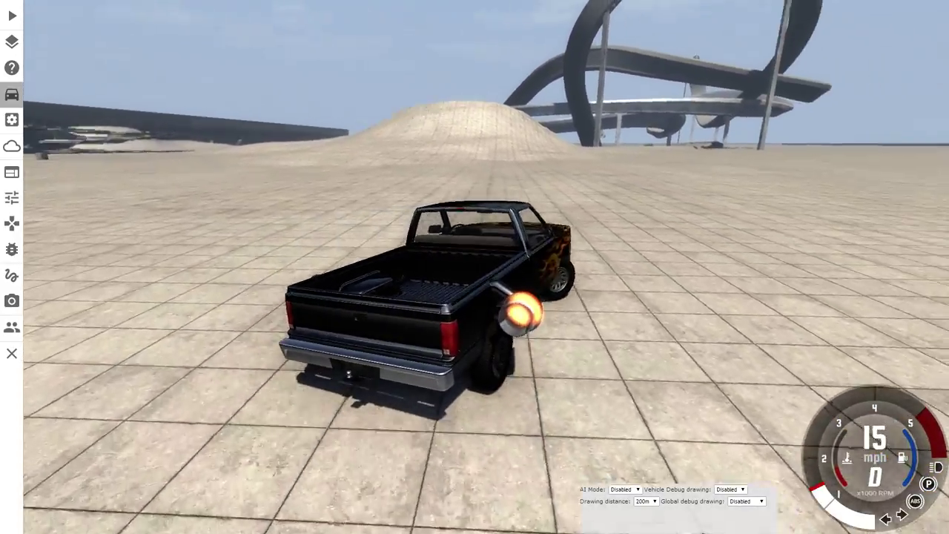
key(Up)
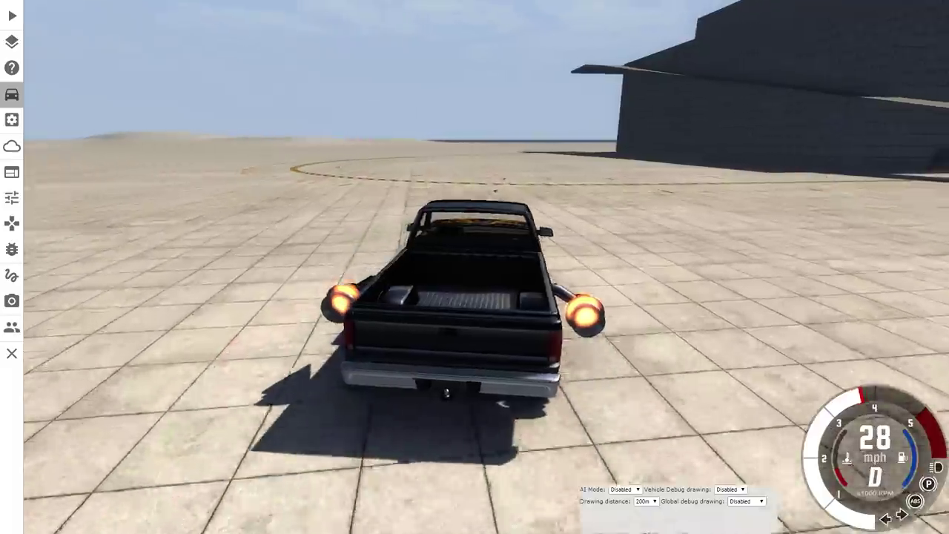
key(Up)
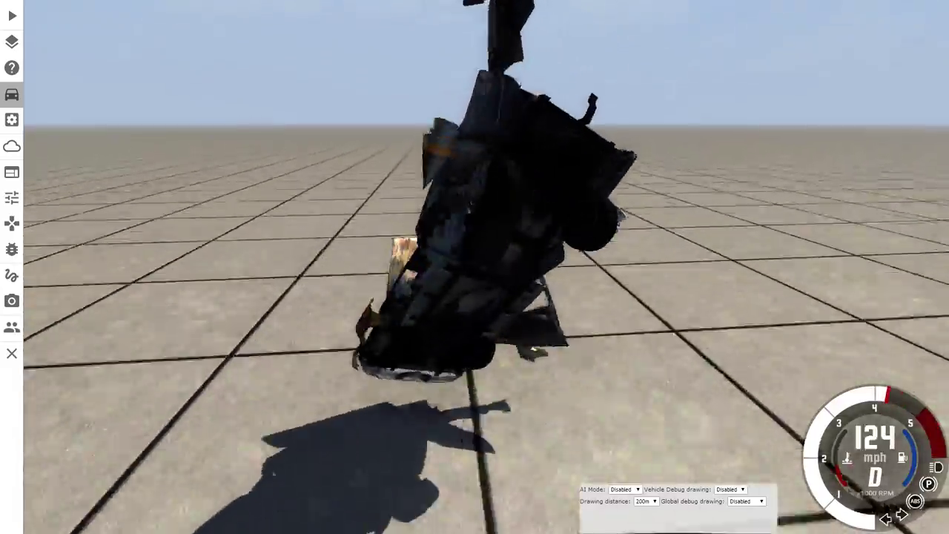
key(r)
Push the pickup to about 171 mph, wreck it, and reset it at spawn.
key(Up)
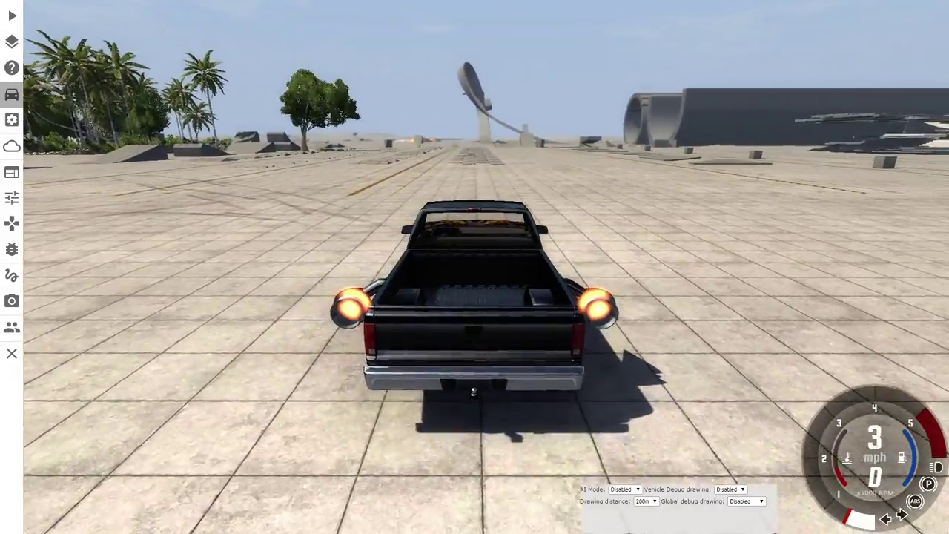
key(Up)
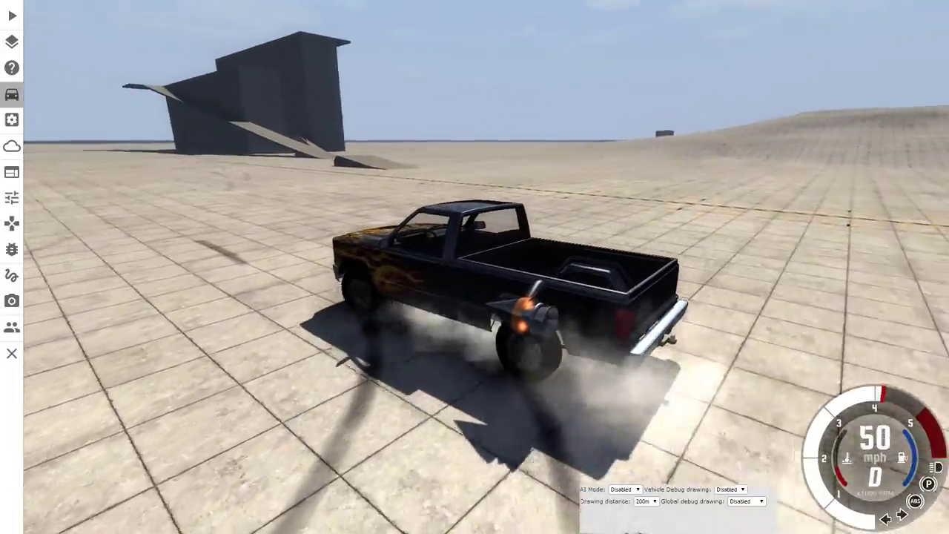
key(Up)
key(Up)
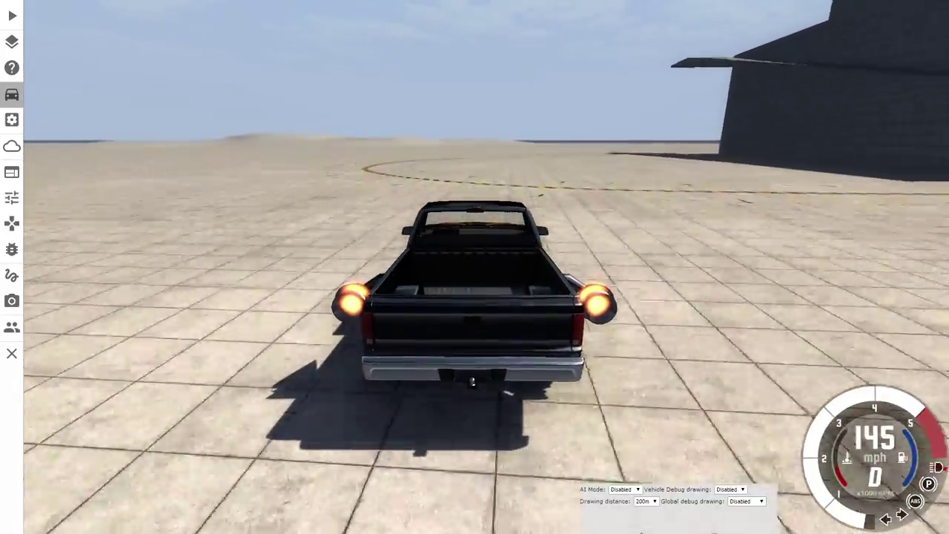
key(Up)
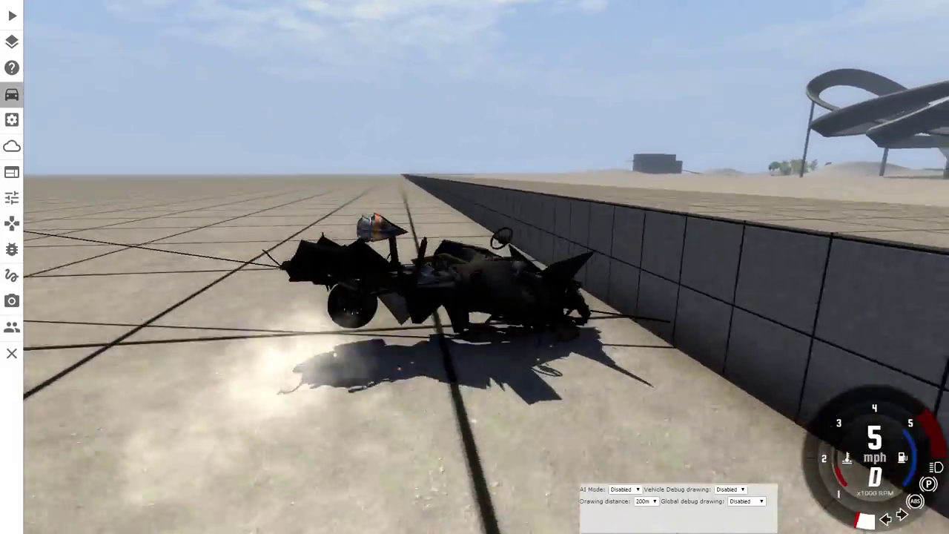
key(r)
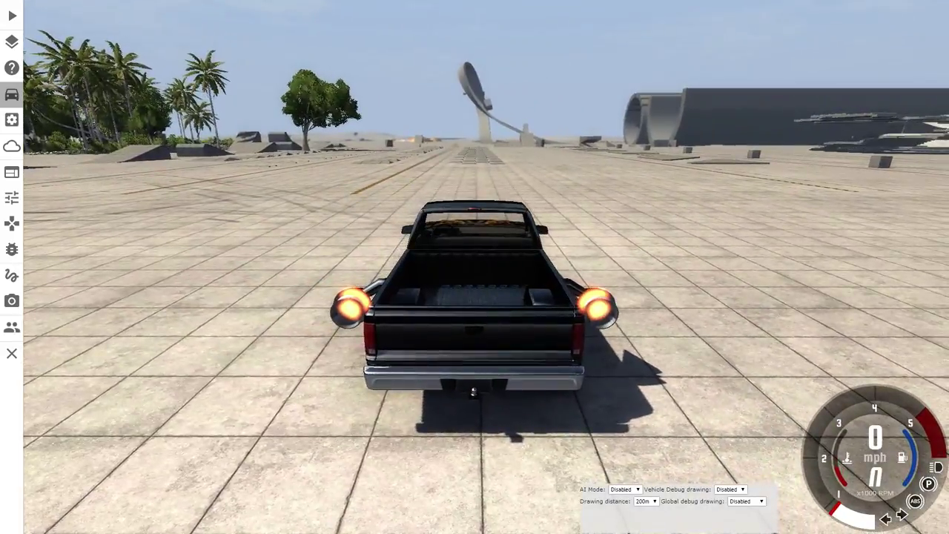
Replace the truck with Pickup Hell's Rocket Plane configuration and show its parts customization.
key(ctrl+e)
scroll(445, 297, down, 5)
scroll(445, 297, down, 5)
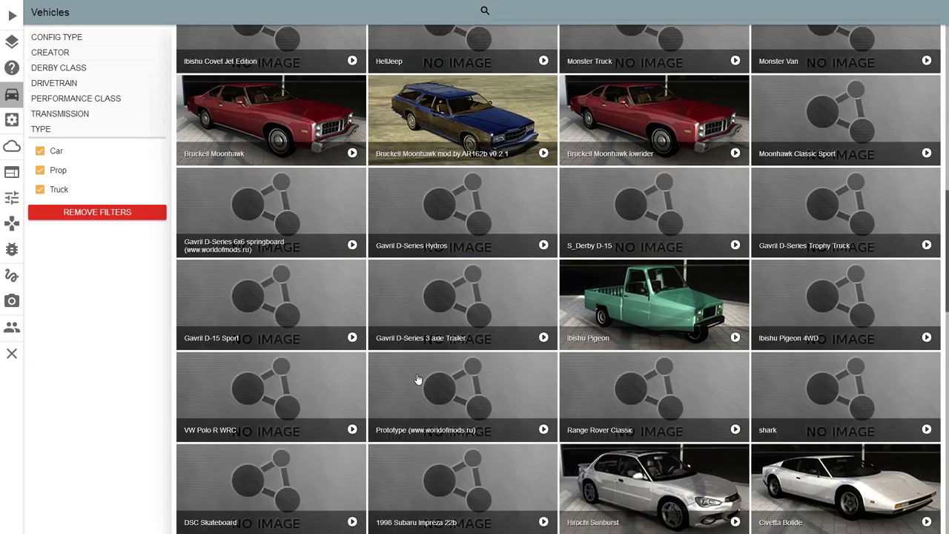
scroll(417, 378, down, 5)
scroll(417, 378, down, 5)
scroll(445, 400, down, 5)
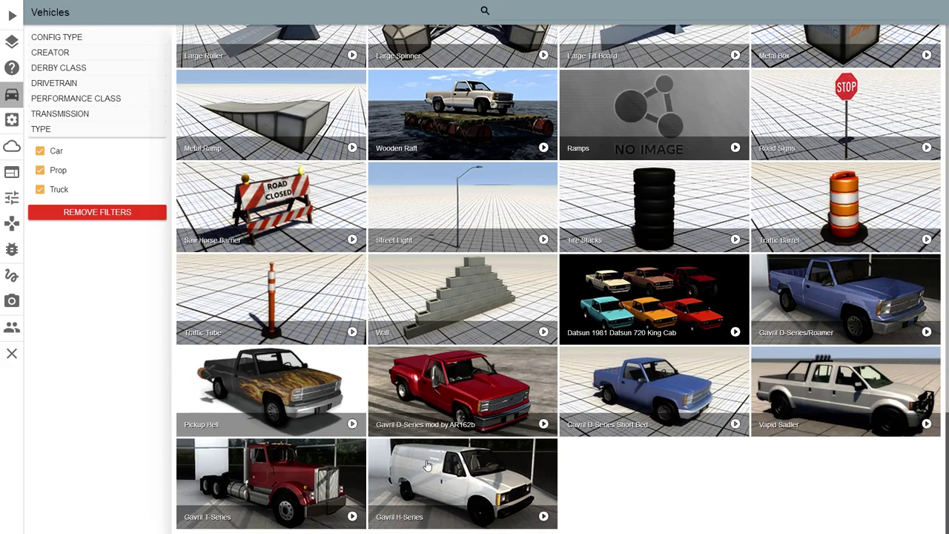
click(315, 380)
click(567, 68)
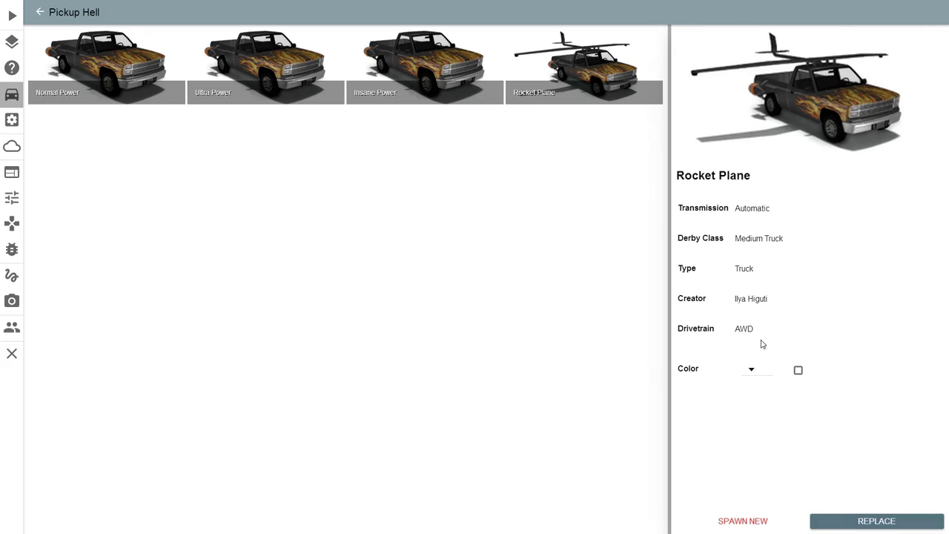
click(832, 521)
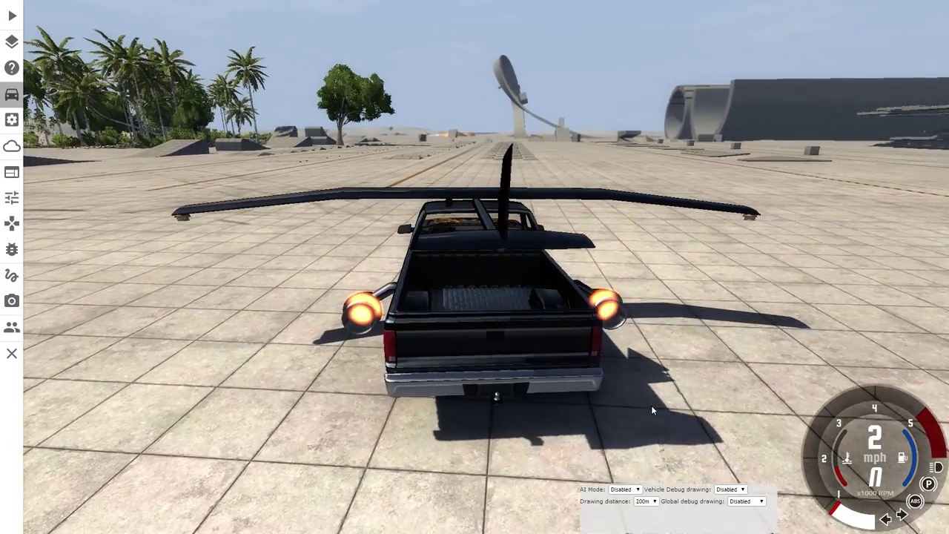
key(ctrl+w)
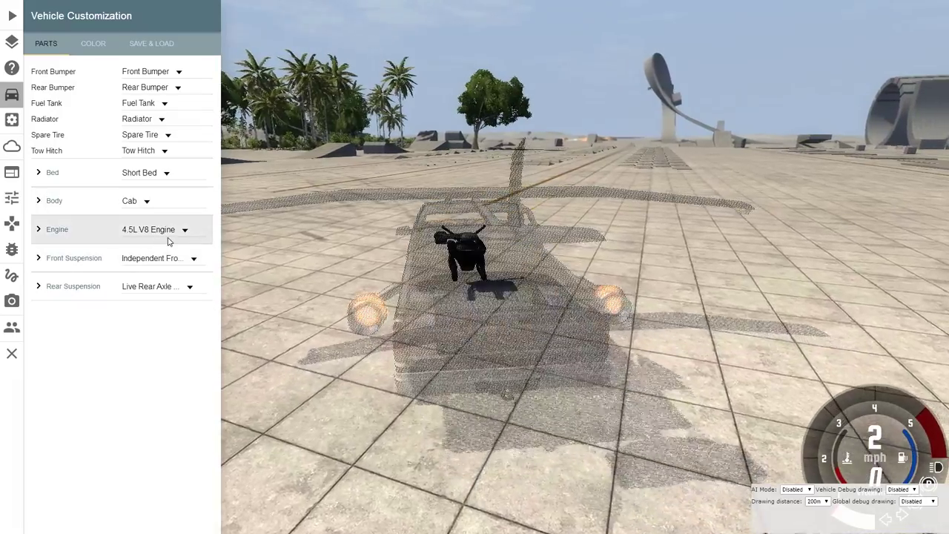
Keep the 4.5L V8 engine and set its engine tuning to Stage 2.
click(156, 229)
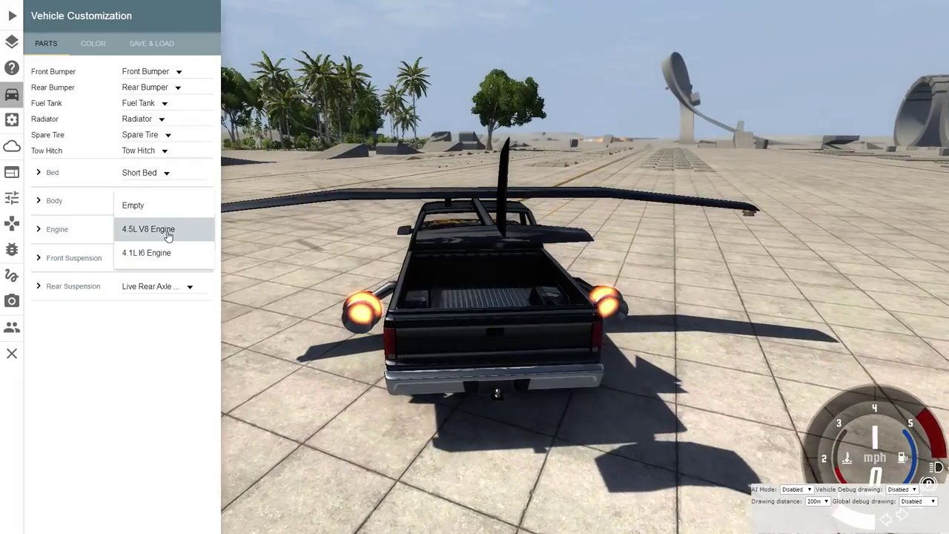
click(172, 232)
click(38, 229)
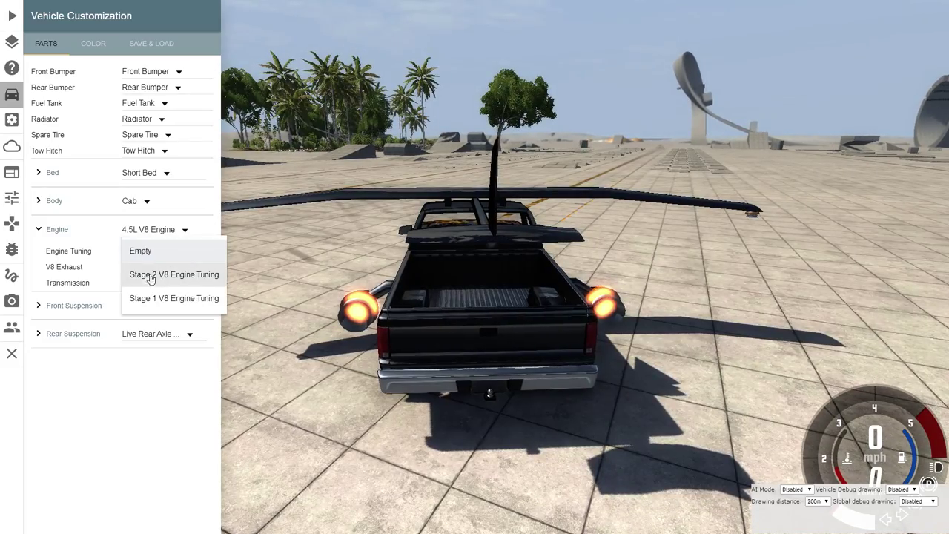
click(174, 274)
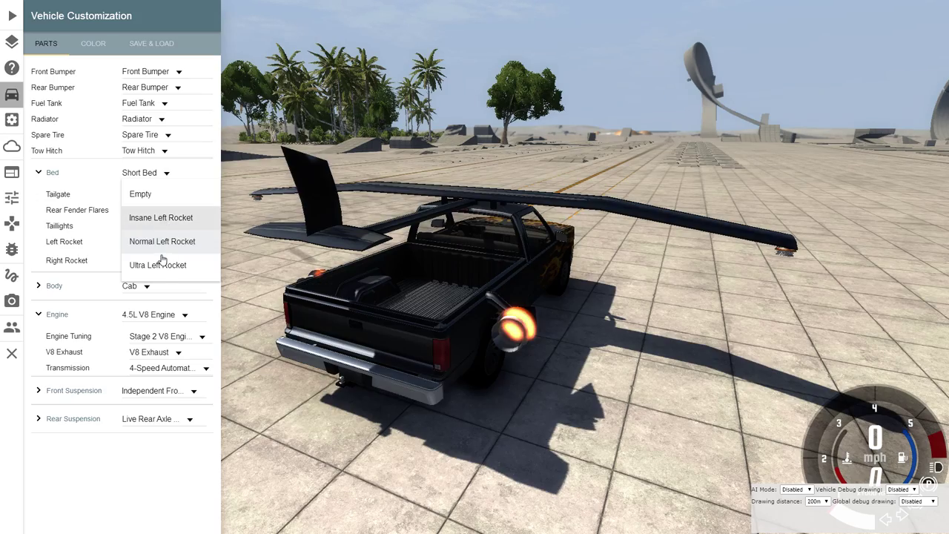
Fit Insane left and right rockets and Off-Road rear fender flares, then close customization.
click(162, 261)
click(160, 260)
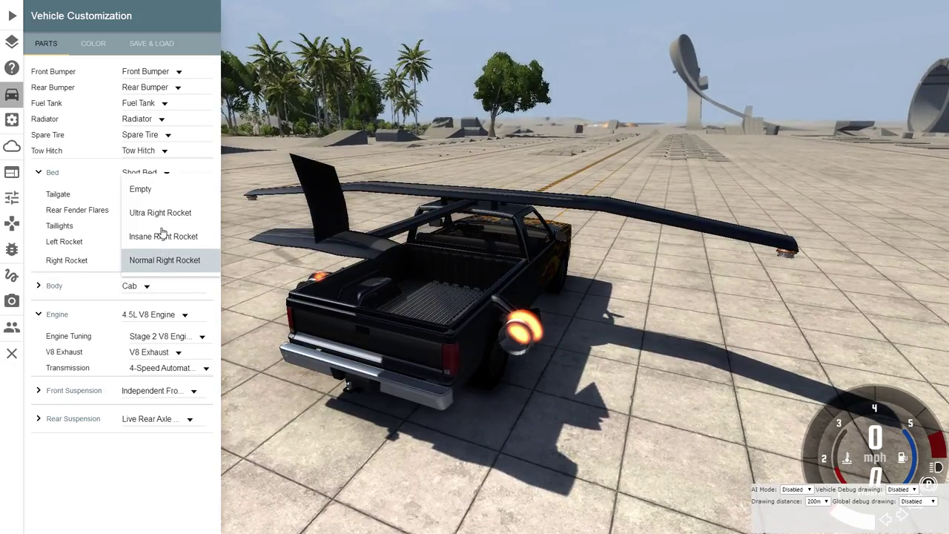
click(163, 236)
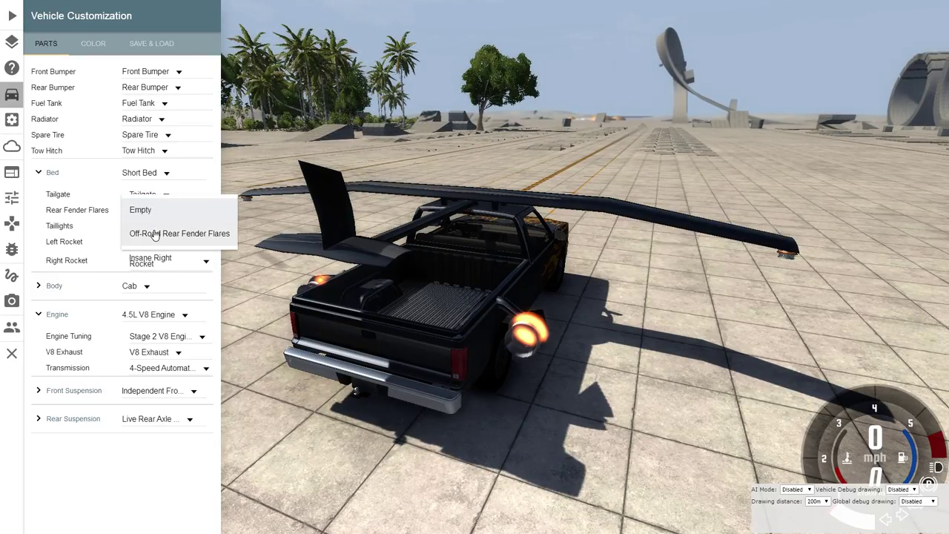
click(155, 233)
drag(593, 267, 444, 148)
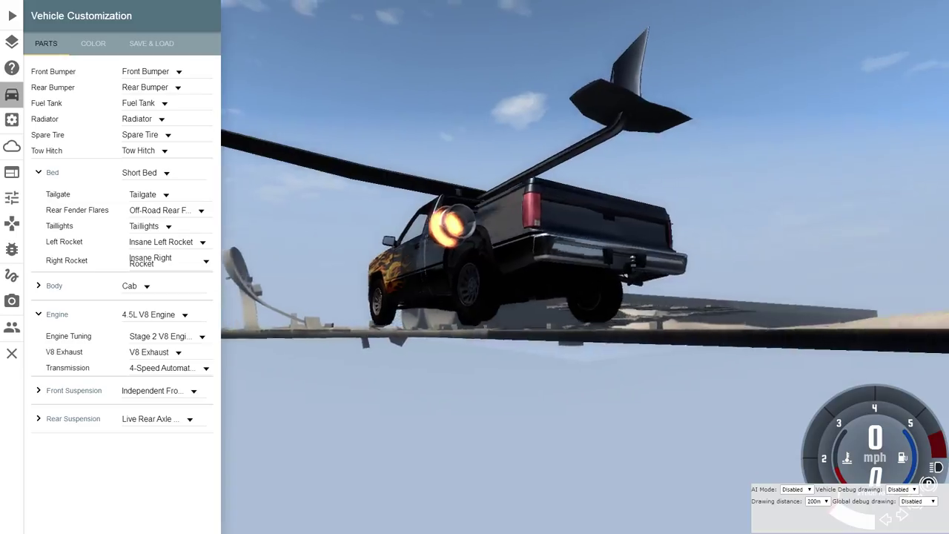
drag(474, 250, 519, 311)
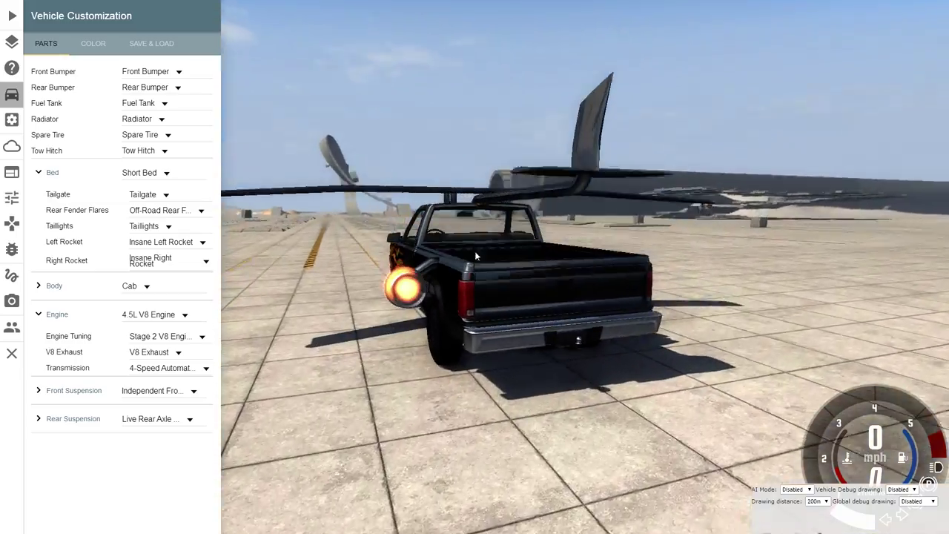
click(12, 15)
Drive the rocket pickup forward and left, cycling through the cockpit and hood cameras.
key(Up)
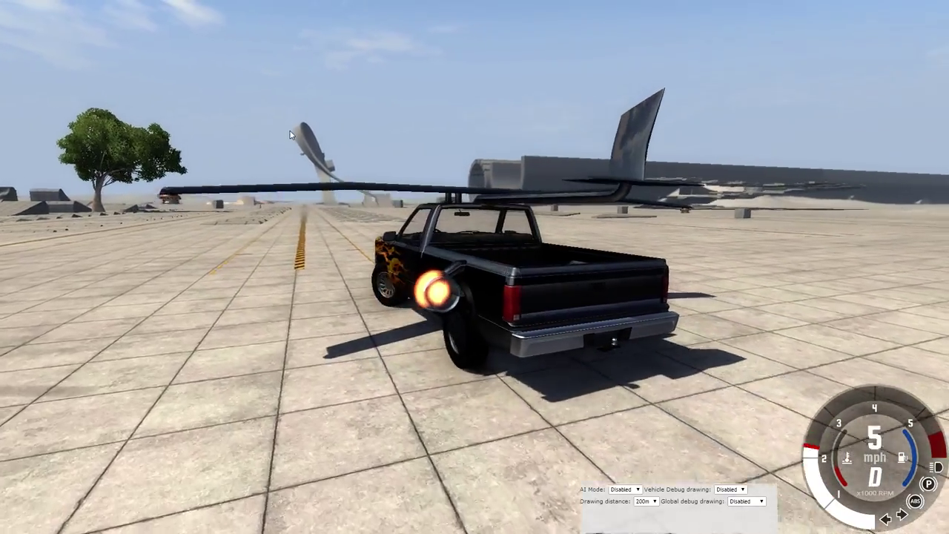
key(c)
key(c)
key(c)
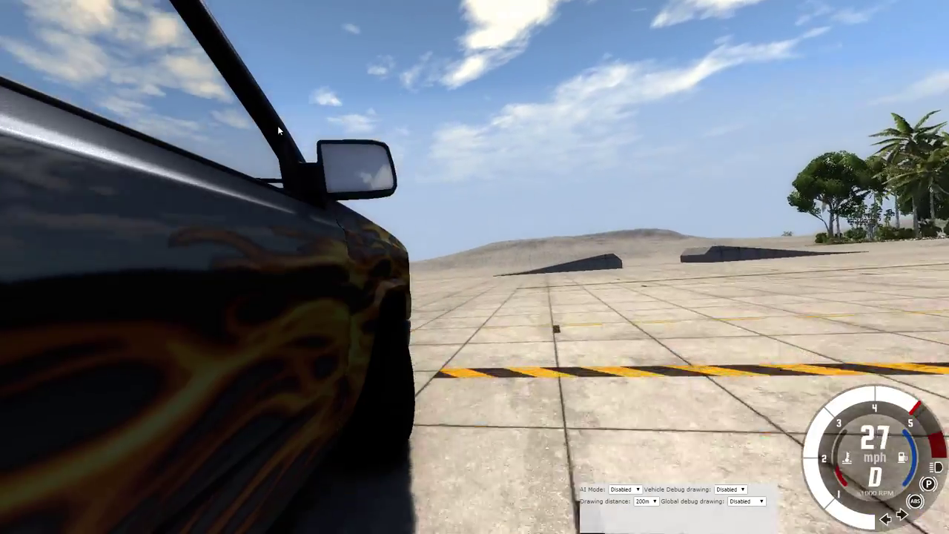
key(c)
key(Up)
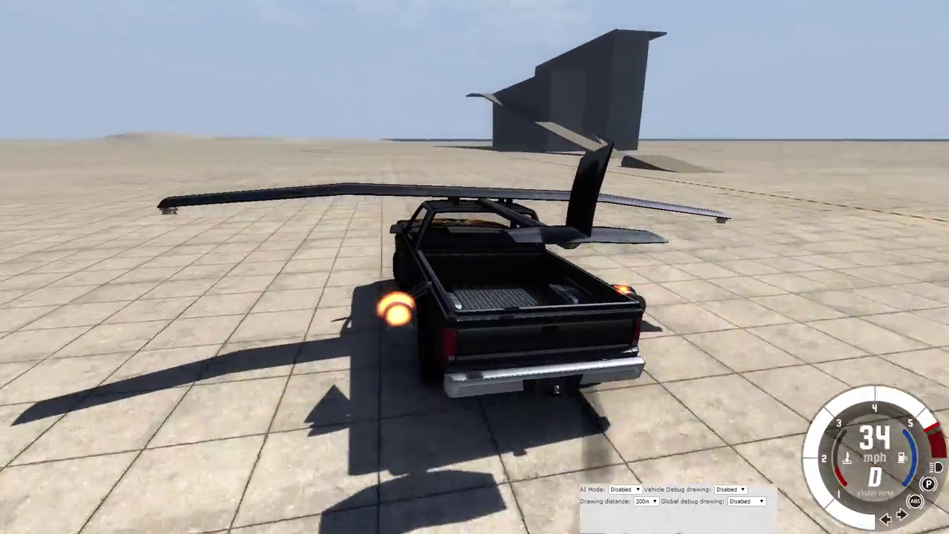
key(Left)
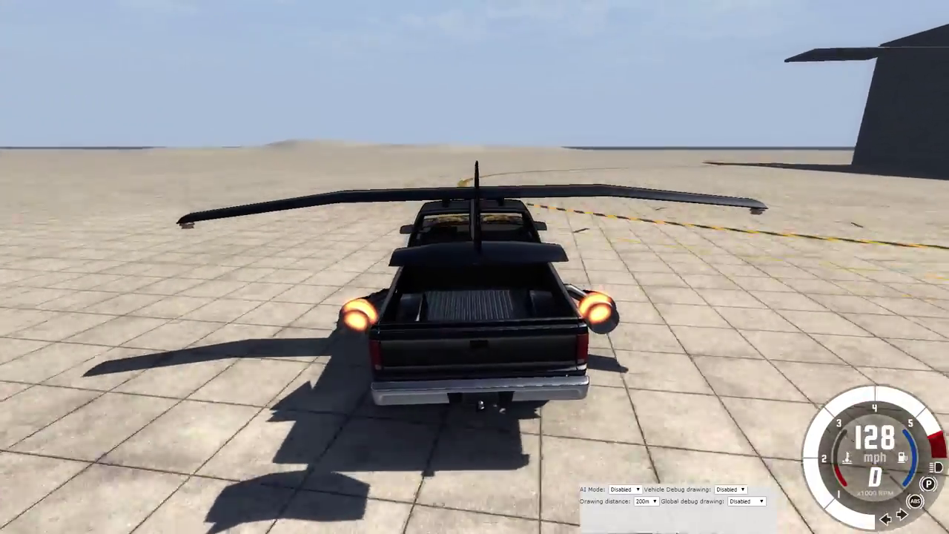